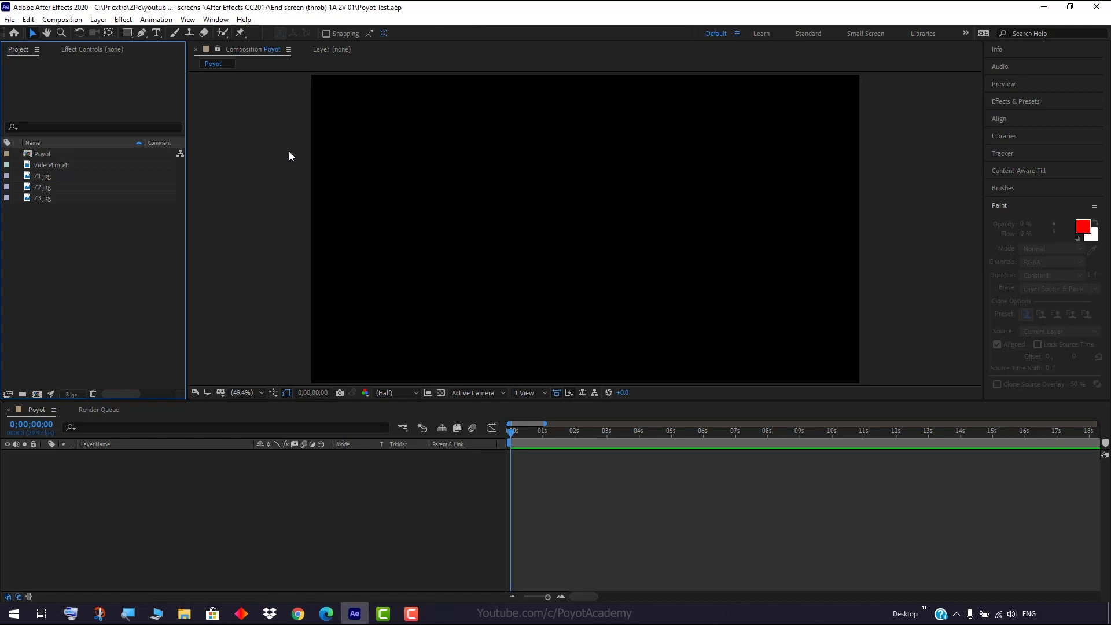
- Add video4.mp4 to the Poyot composition as a layer and enable time remapping on it
click(51, 165)
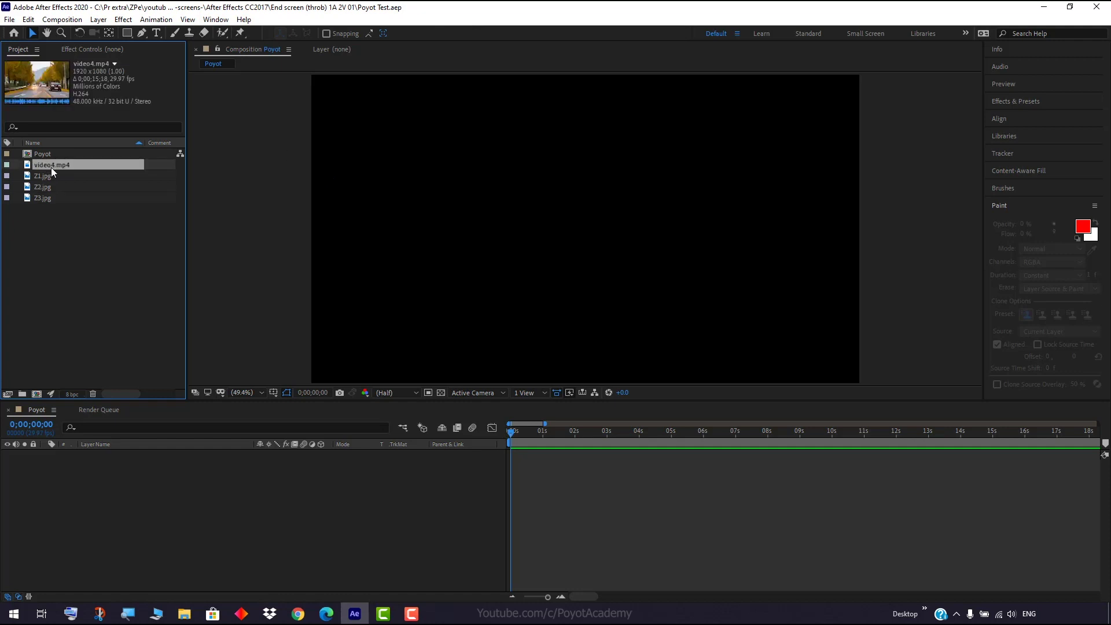
drag(51, 168, 227, 478)
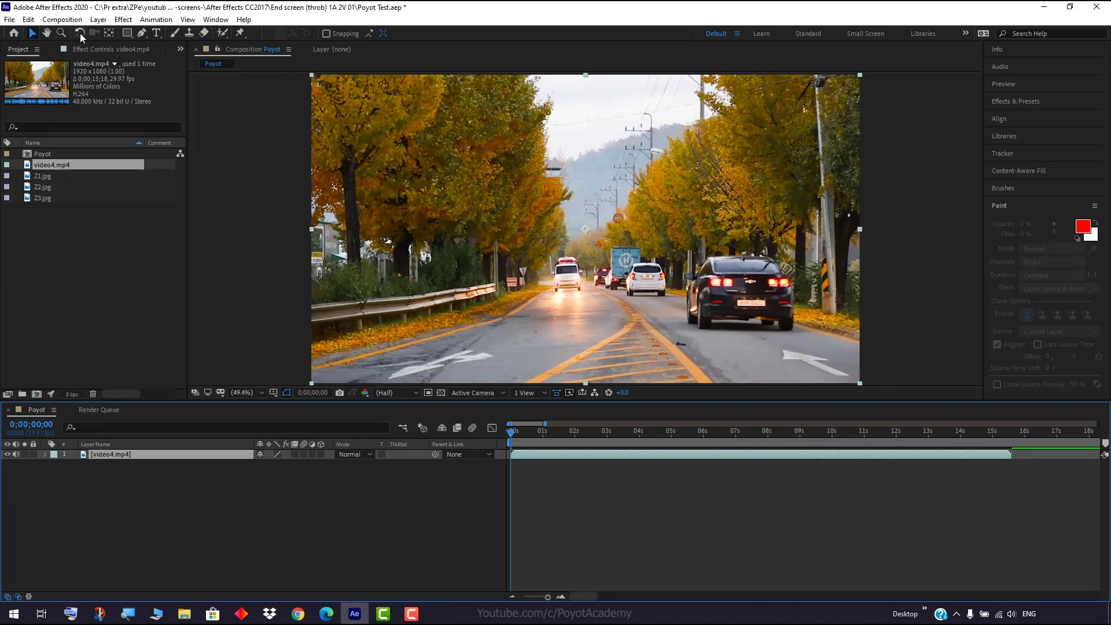
click(98, 19)
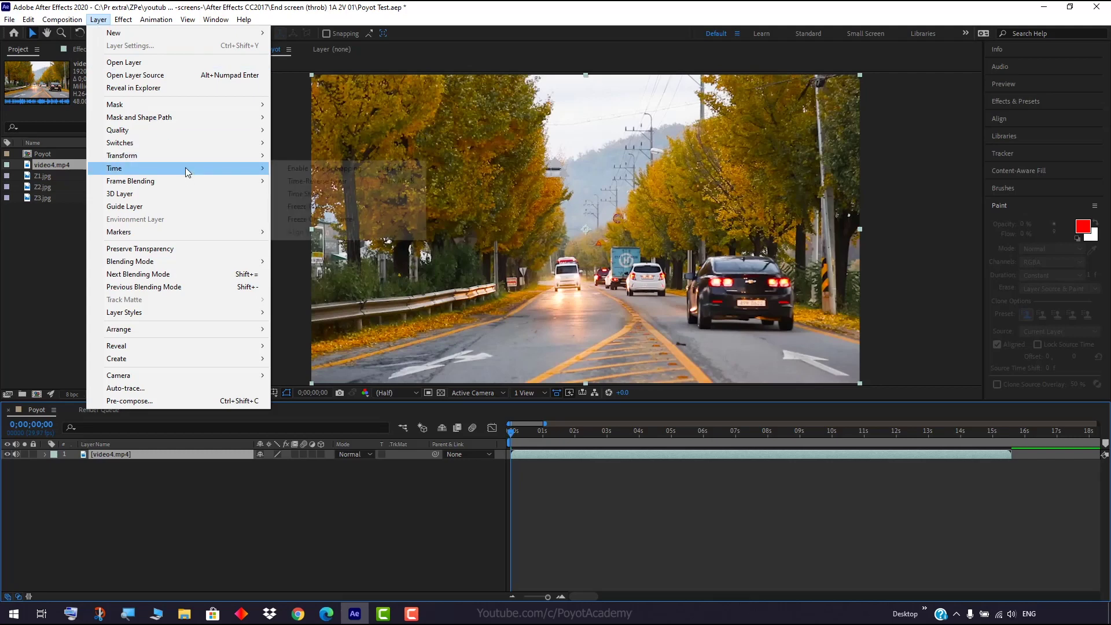
mouse_move(185, 168)
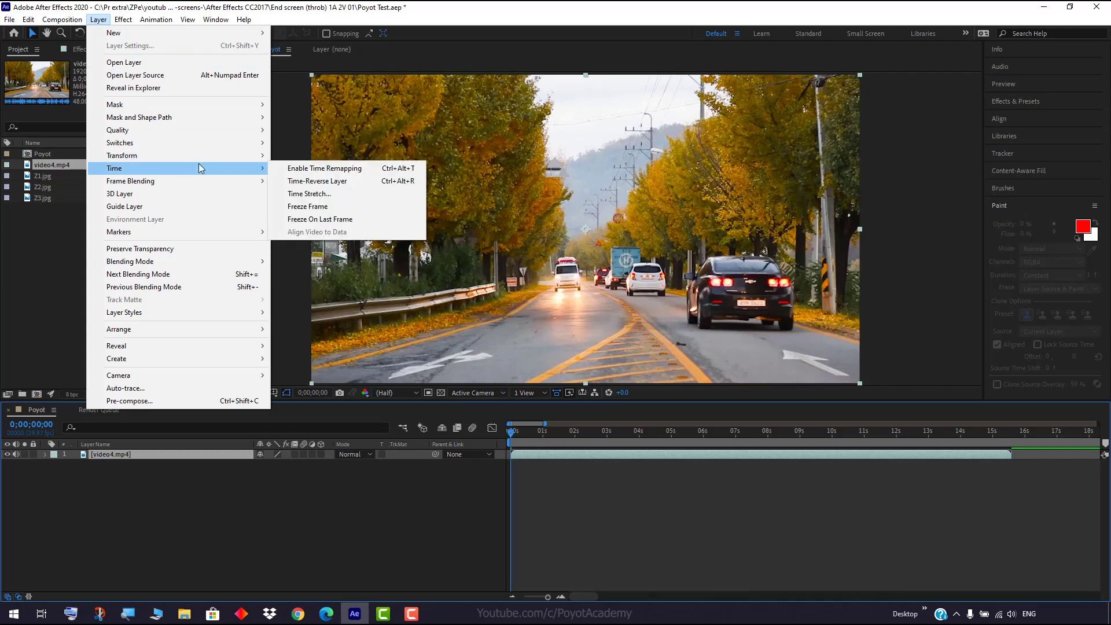
click(337, 169)
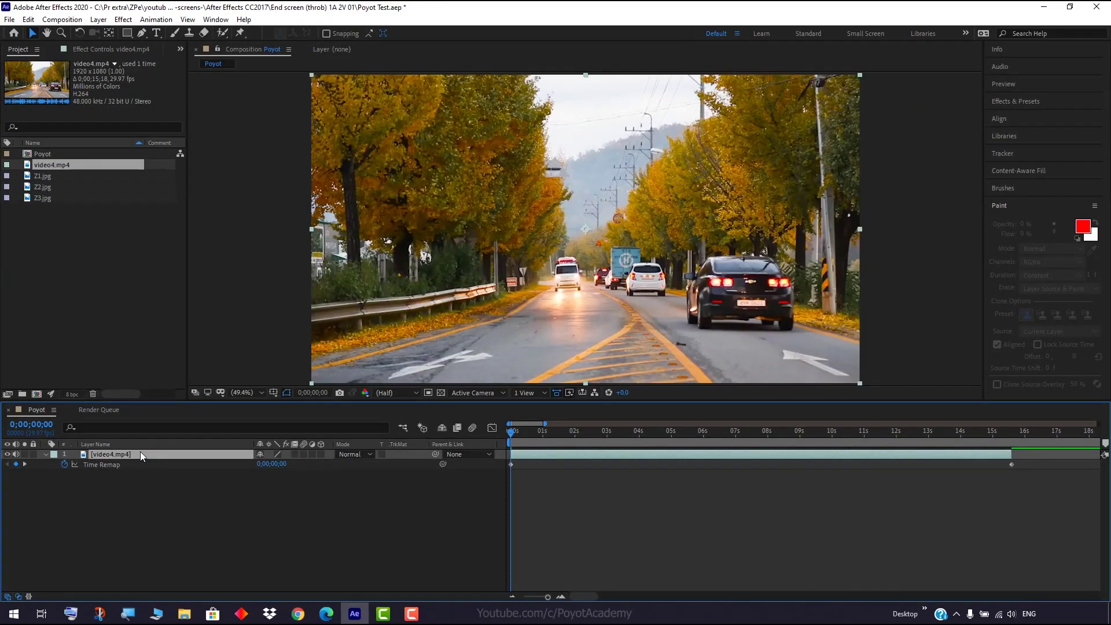
- Play back the time-remapped video4.mp4 layer from the start to check its normal speed
click(139, 463)
click(158, 455)
key(space)
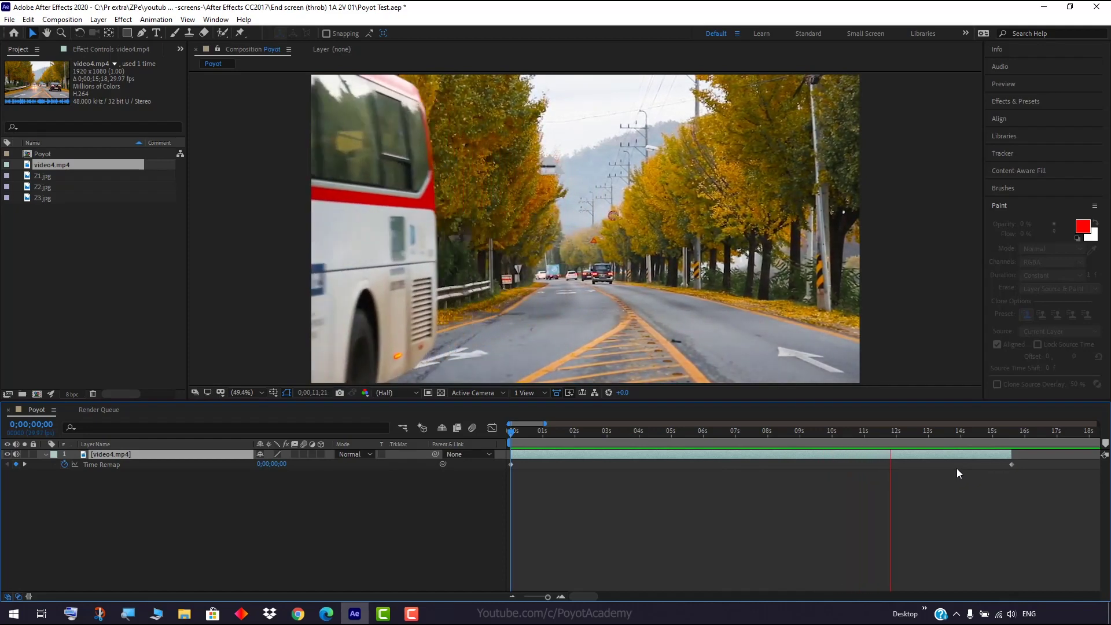
key(space)
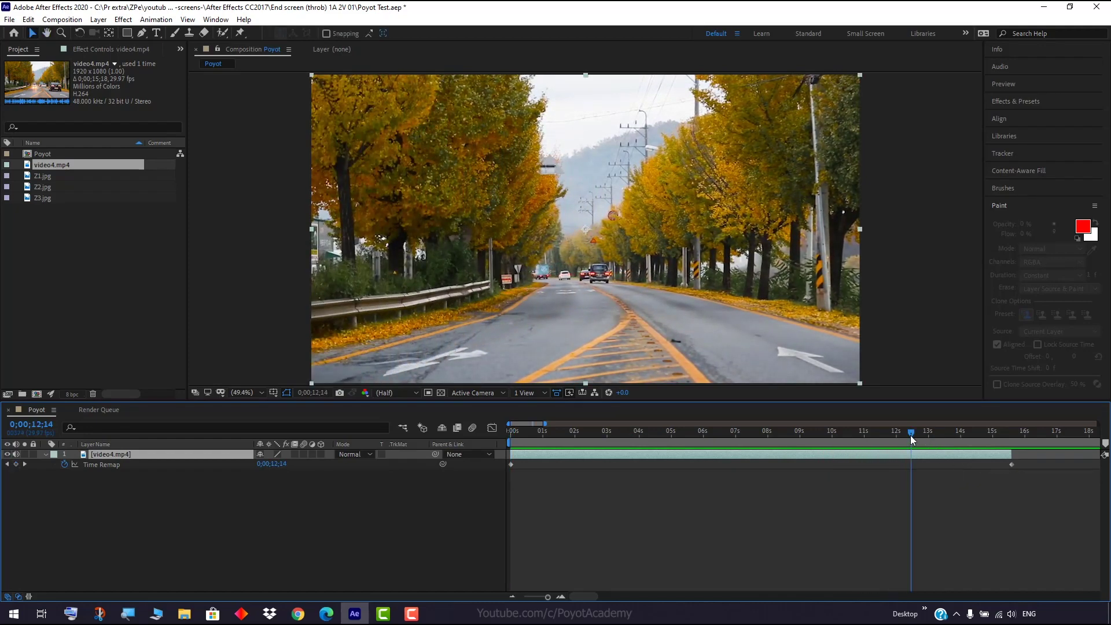
- Add a Time Remap keyframe to the video4.mp4 layer at 0;00;03;00
drag(910, 435, 565, 431)
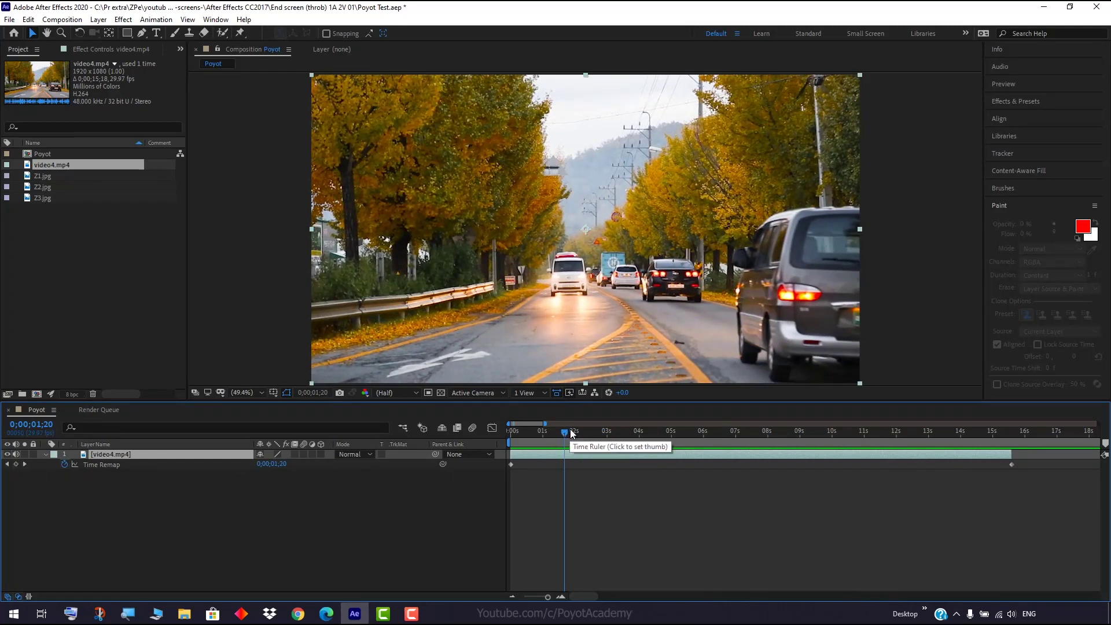
drag(565, 432, 608, 438)
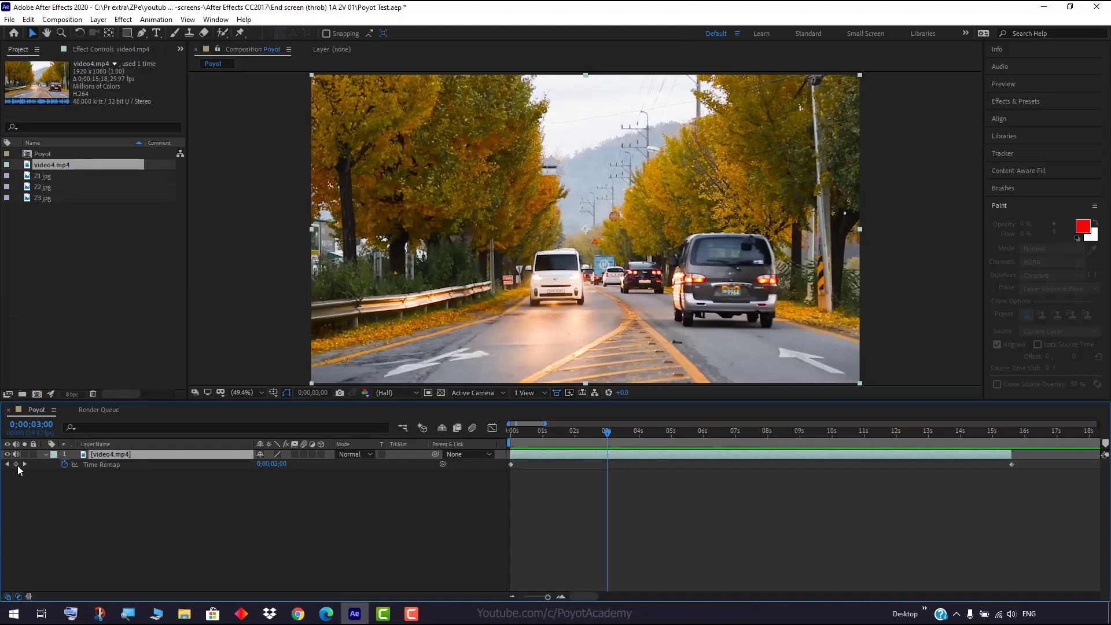
click(17, 464)
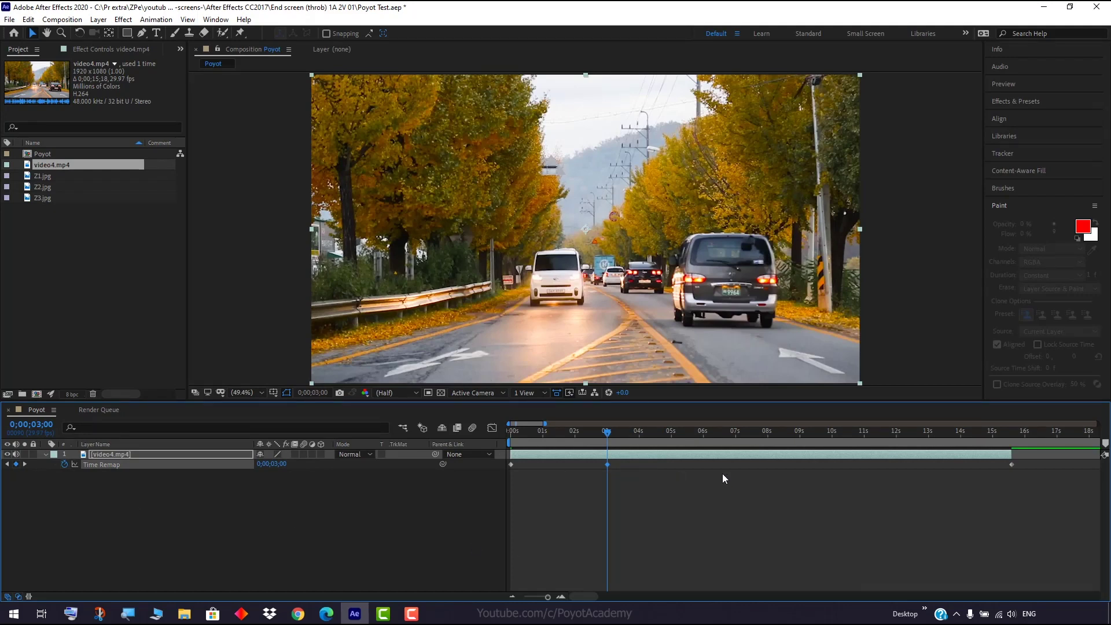
- Show the Time Remap curve in the Graph Editor, lower the 3-second keyframe to about 1 second, and preview the slowed opening
click(492, 428)
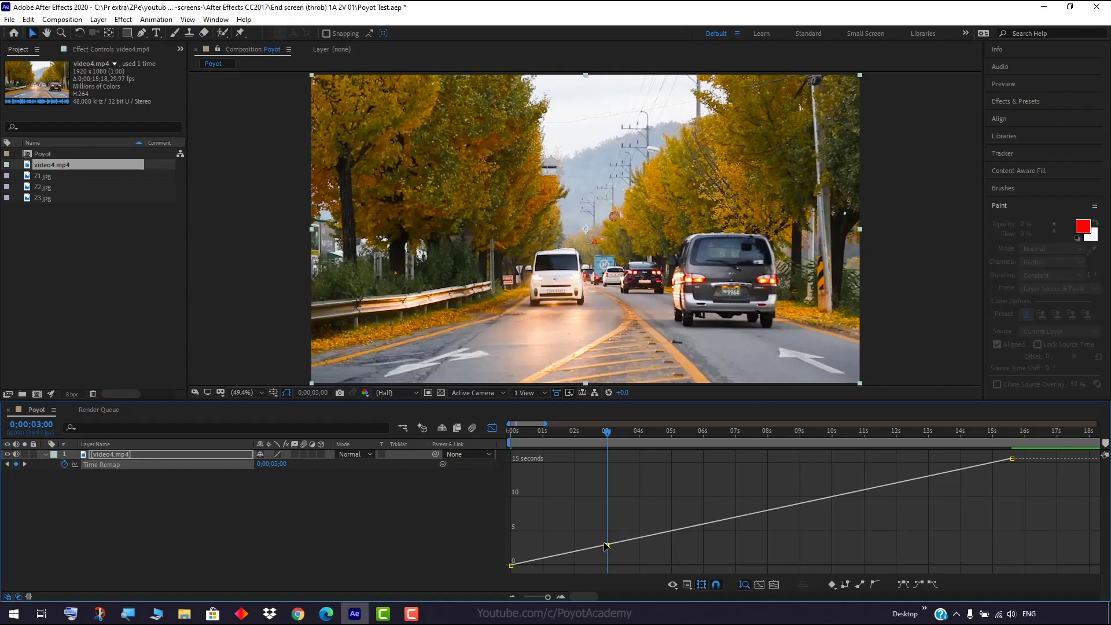
mouse_move(606, 546)
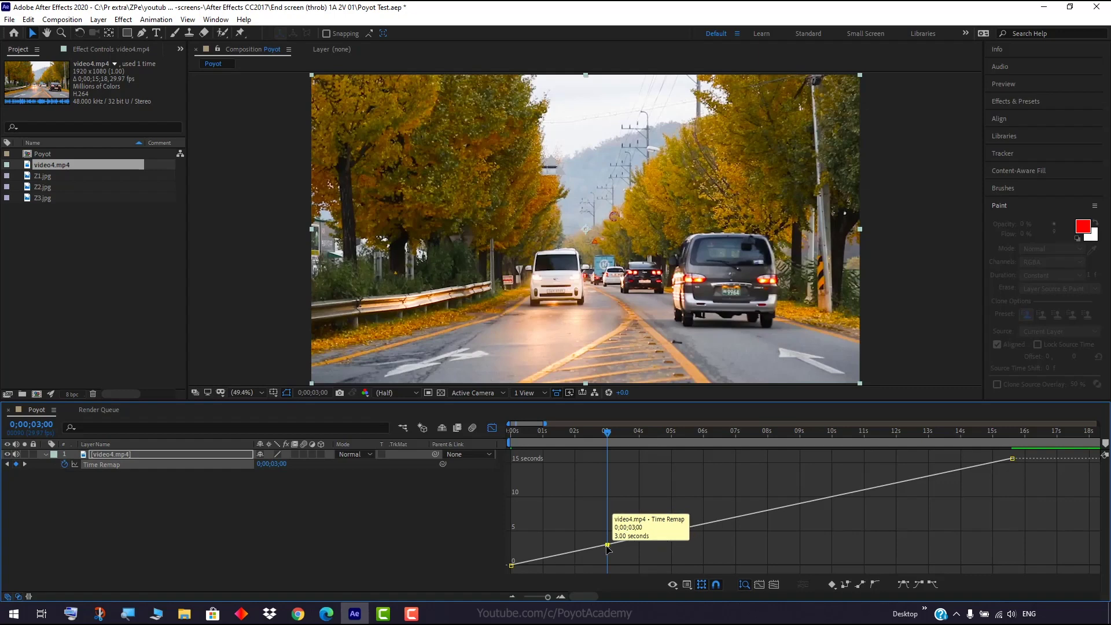
drag(608, 545, 608, 560)
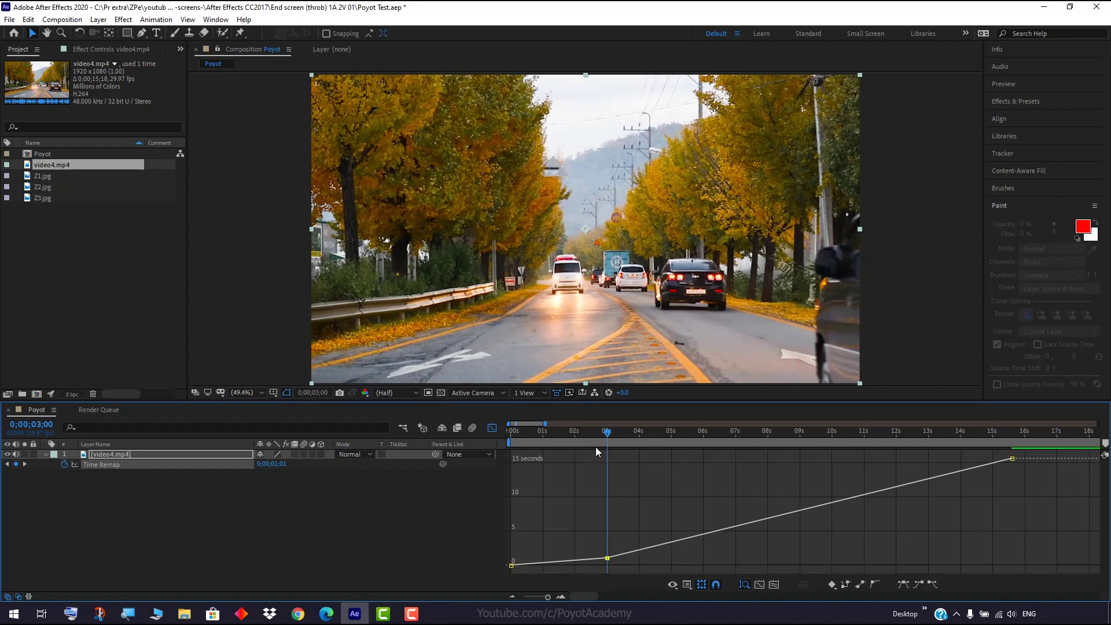
drag(609, 432, 498, 445)
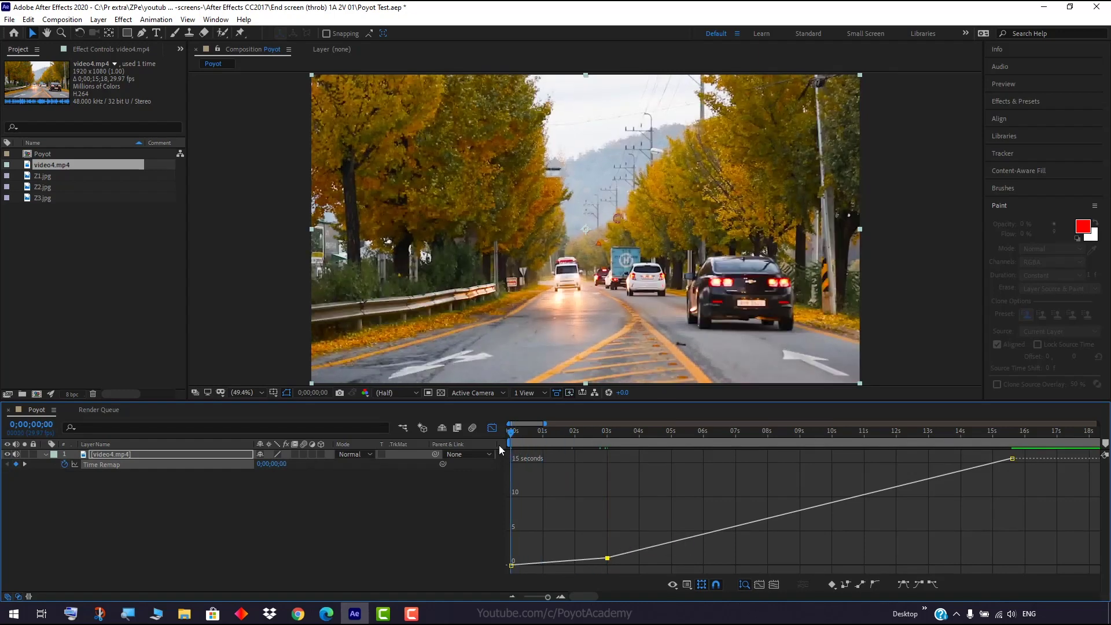
key(space)
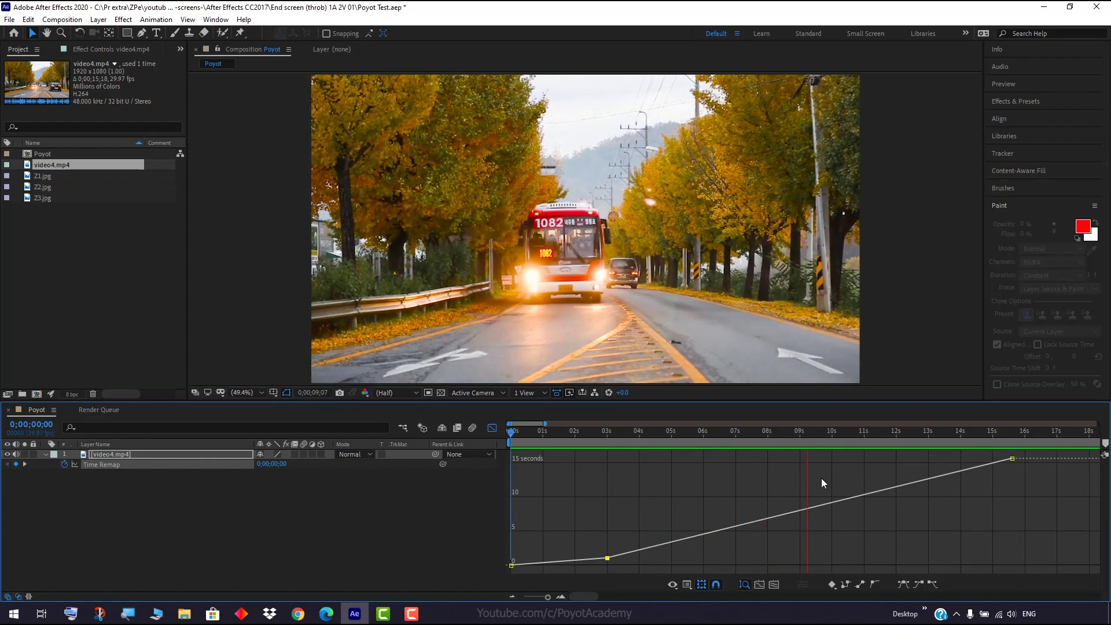
key(space)
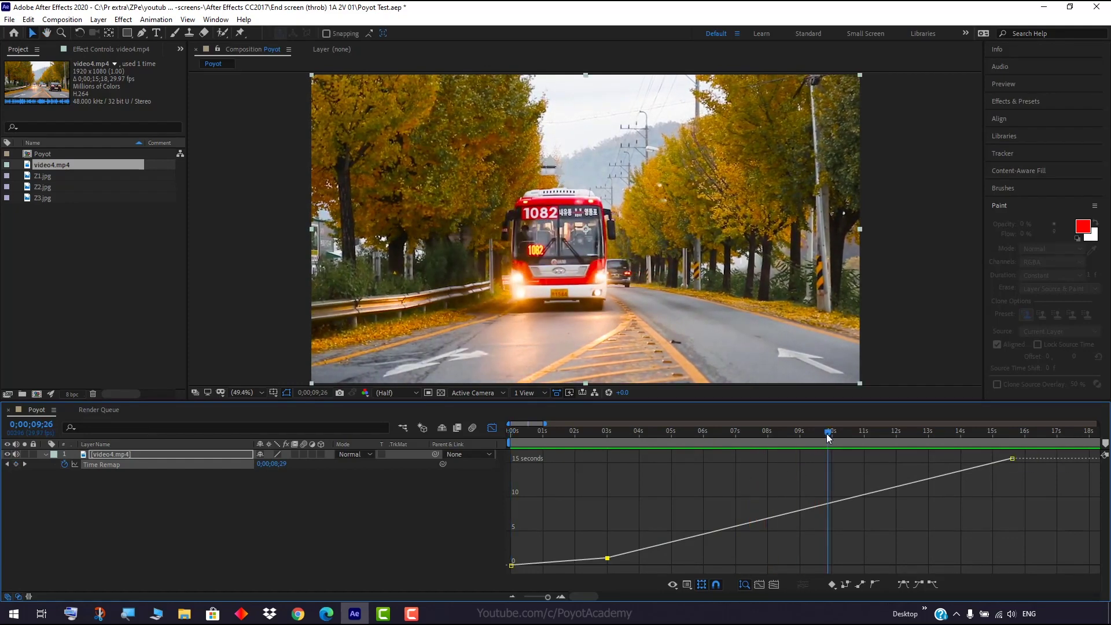
- Add a Time Remap keyframe at 0;00;06;00, lower it to 0 seconds on the graph, and preview the reversed section
drag(827, 431, 703, 459)
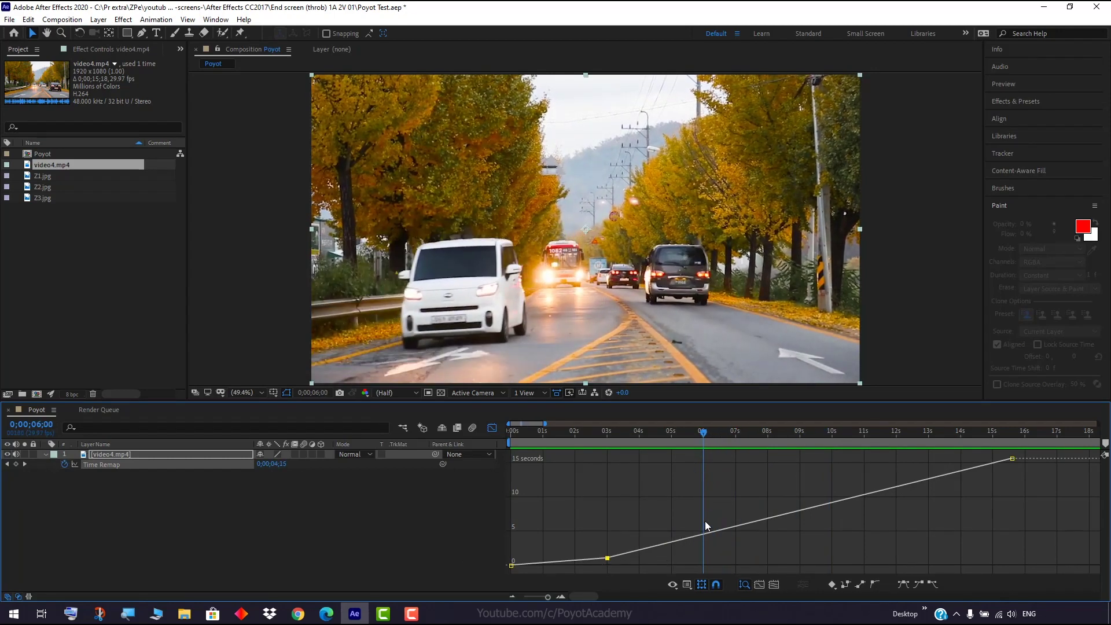
click(16, 465)
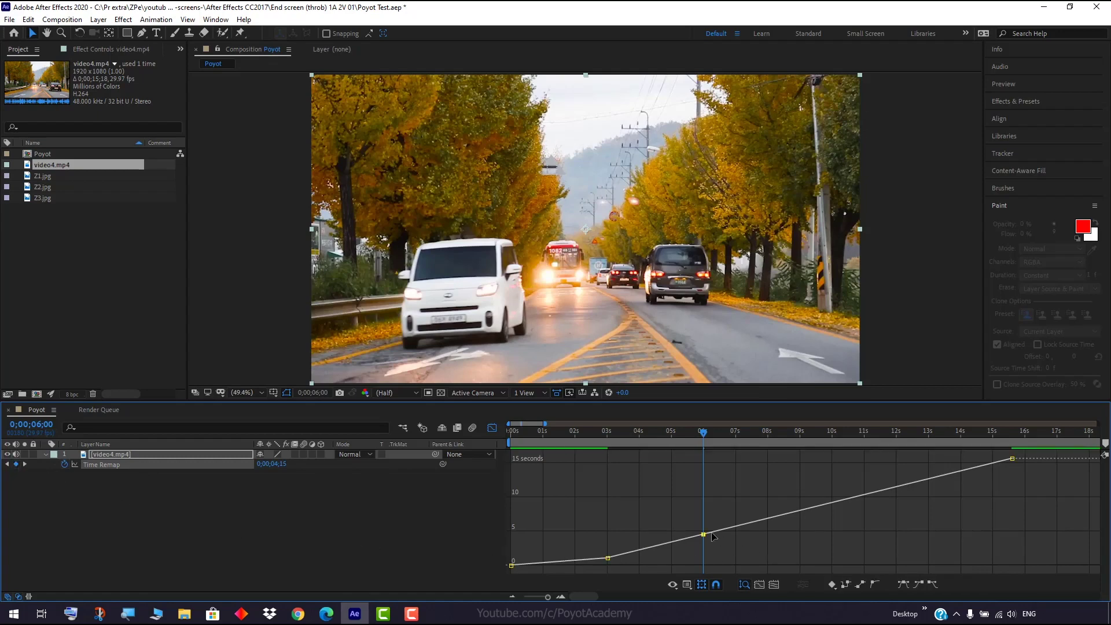
drag(703, 536, 702, 566)
drag(703, 434, 547, 446)
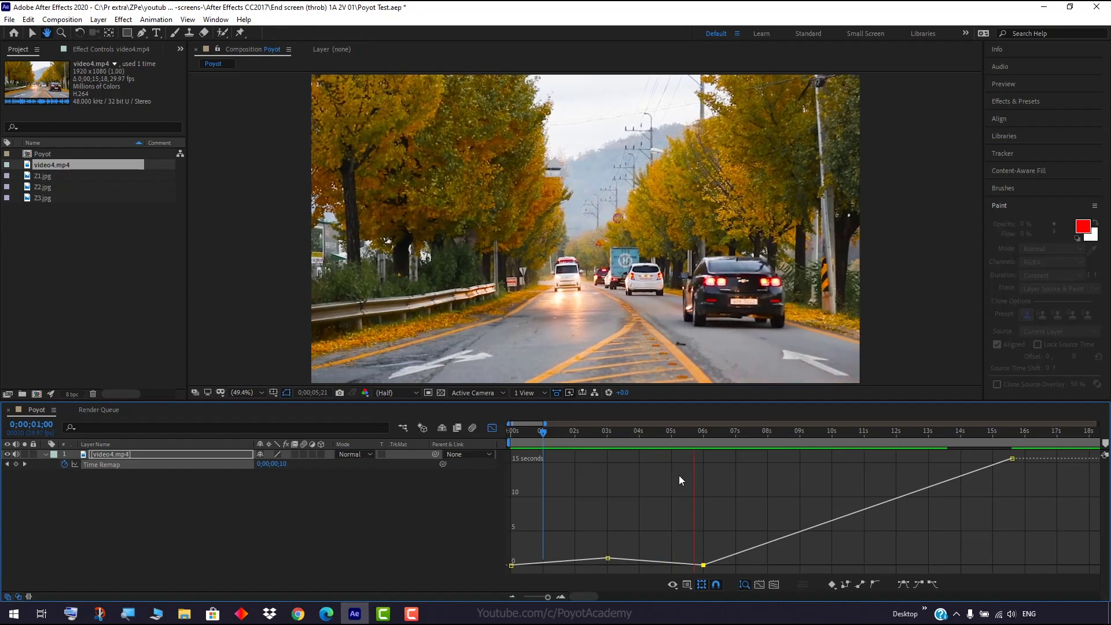
key(space)
- Add a Time Remap keyframe at 0;00;08;16 and preview the clip from about 2 seconds
drag(693, 433, 786, 467)
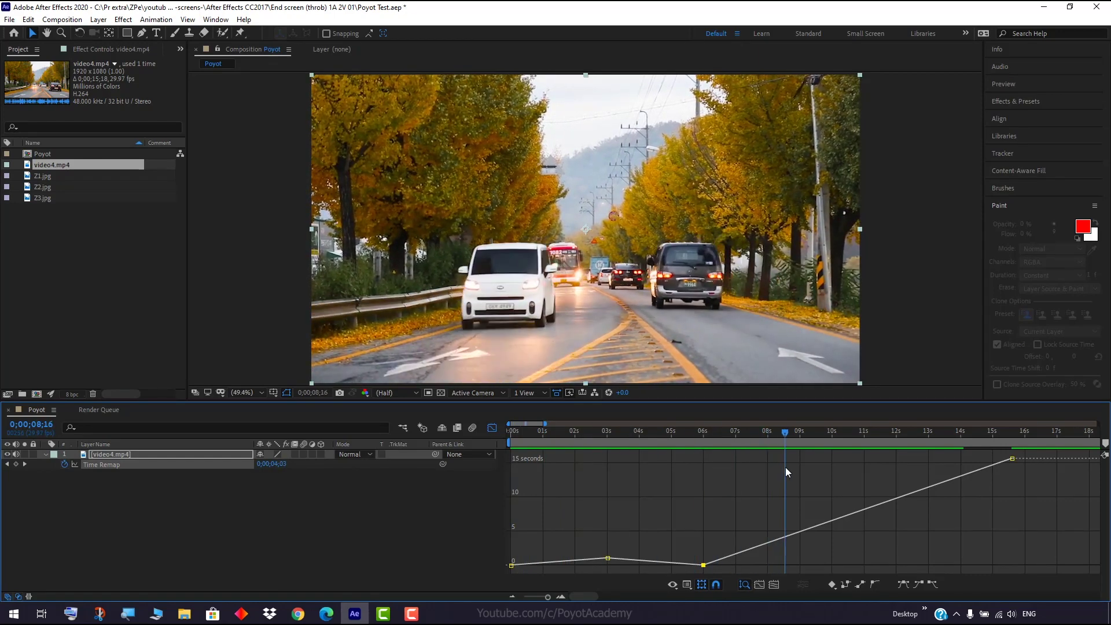
click(16, 464)
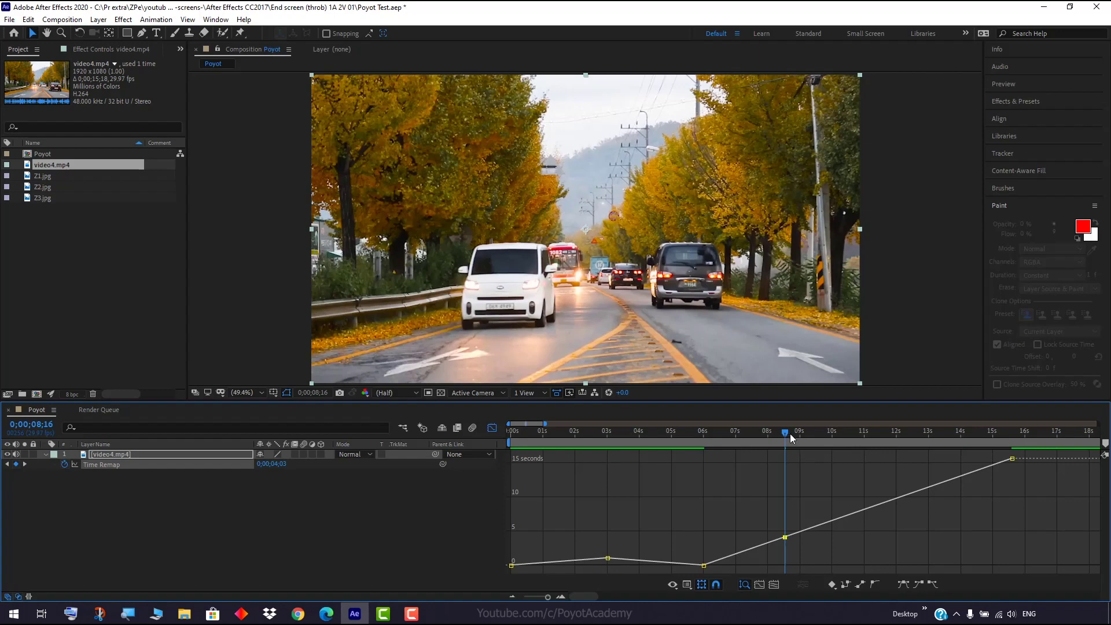
drag(786, 433, 580, 439)
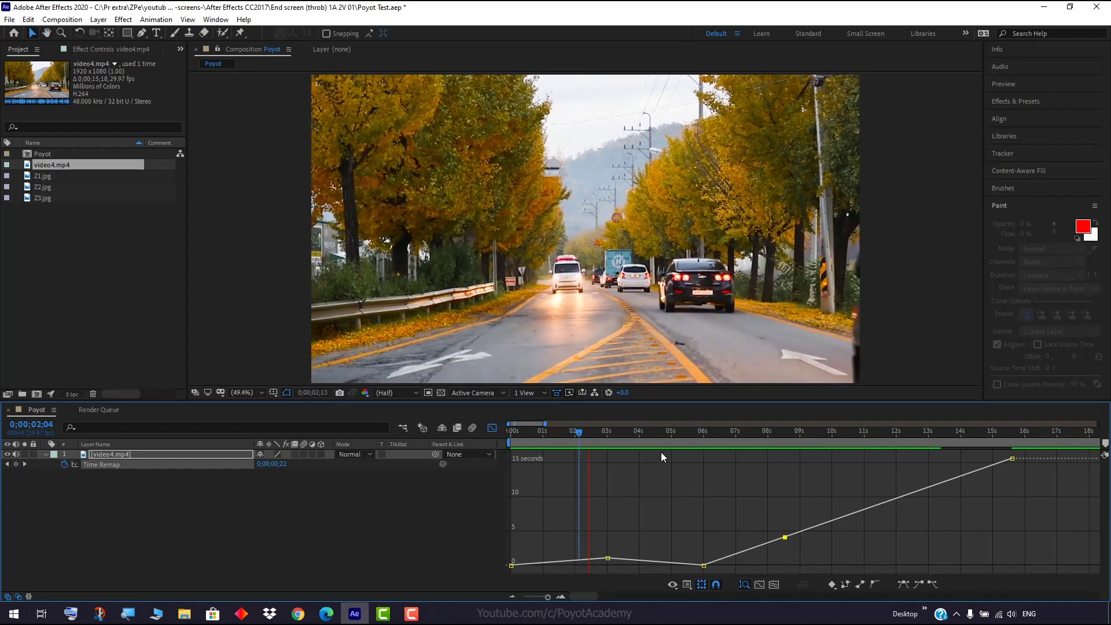
key(space)
mouse_move(823, 525)
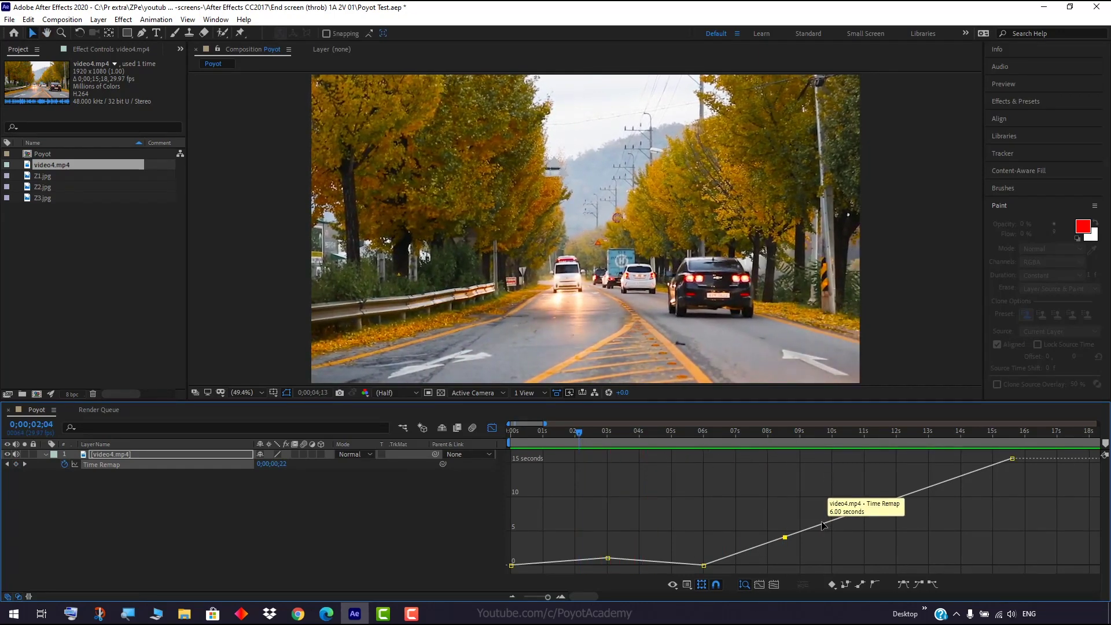
key(space)
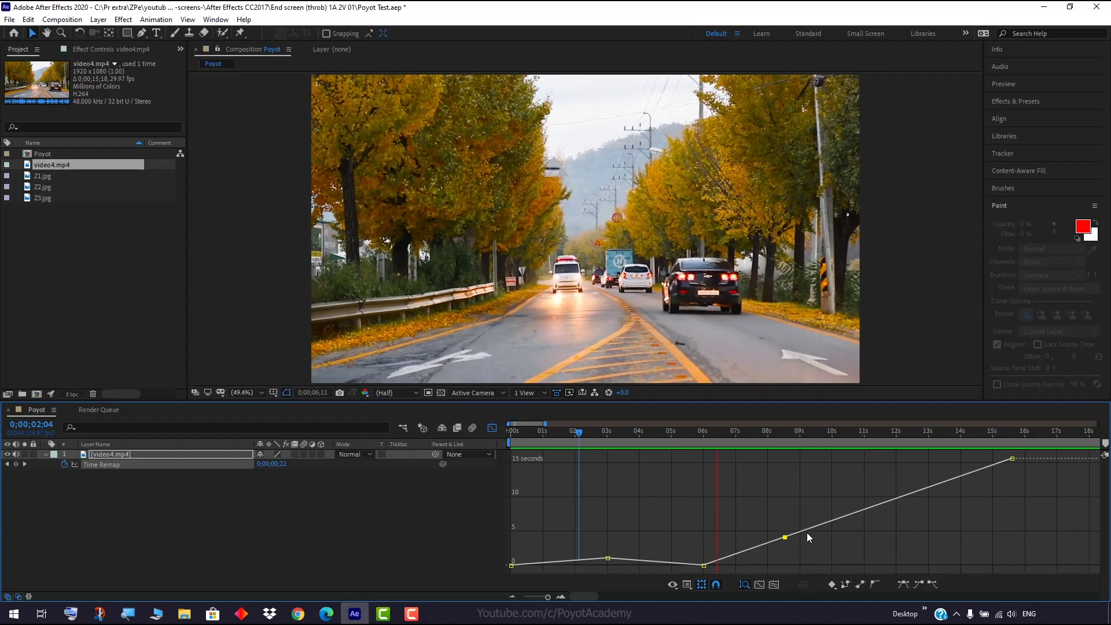
- Lower the Time Remap keyframe at 0;00;08;16 to about 3 seconds on the graph and preview the segment
drag(784, 537, 785, 544)
mouse_move(803, 540)
key(space)
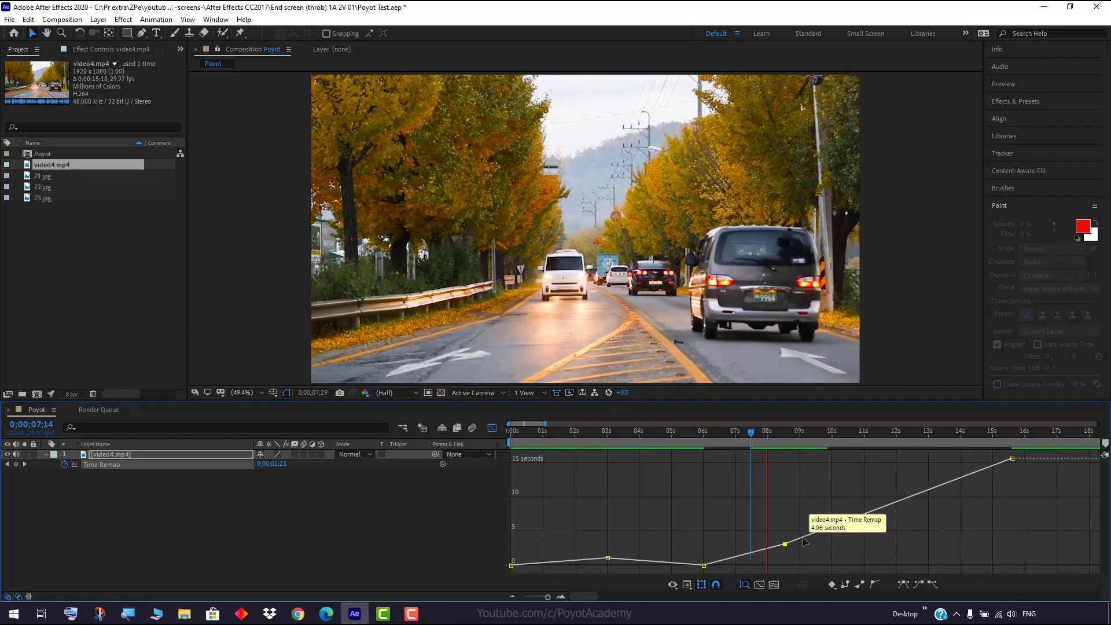
key(space)
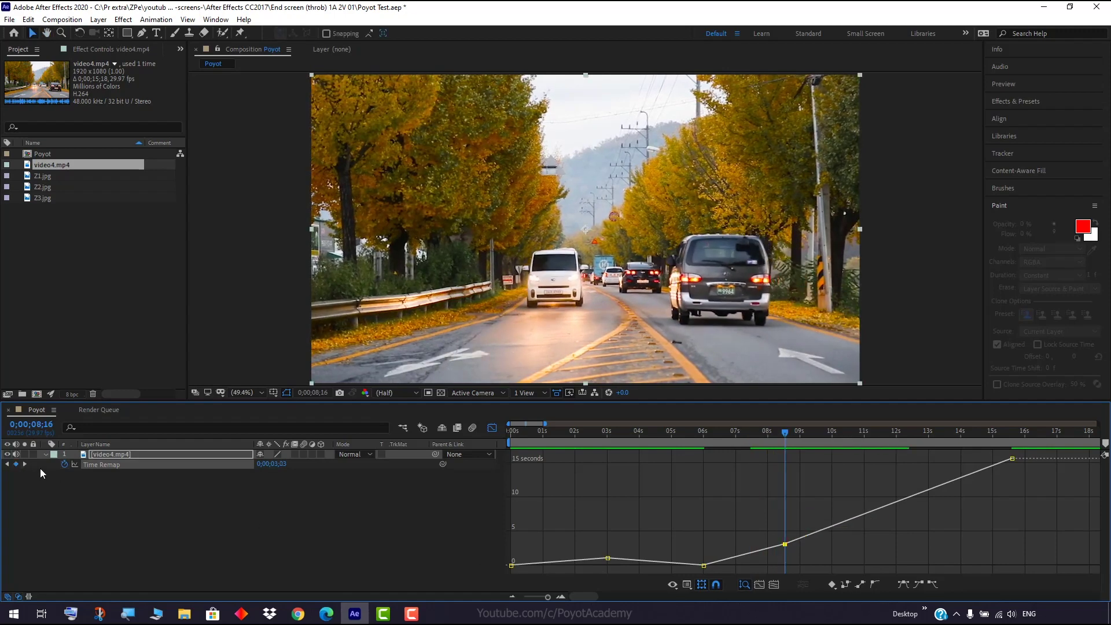
- Add a Time Remap keyframe at 0;00;11;00 and return the playhead to 0;00;09;08
drag(849, 432, 864, 436)
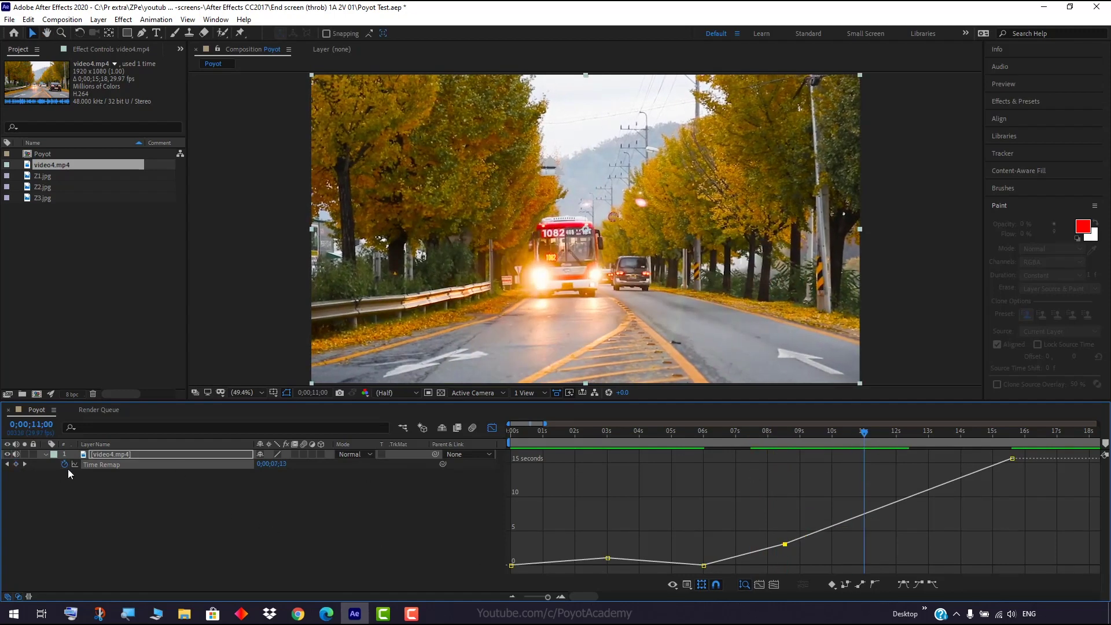
click(16, 464)
drag(865, 438, 809, 446)
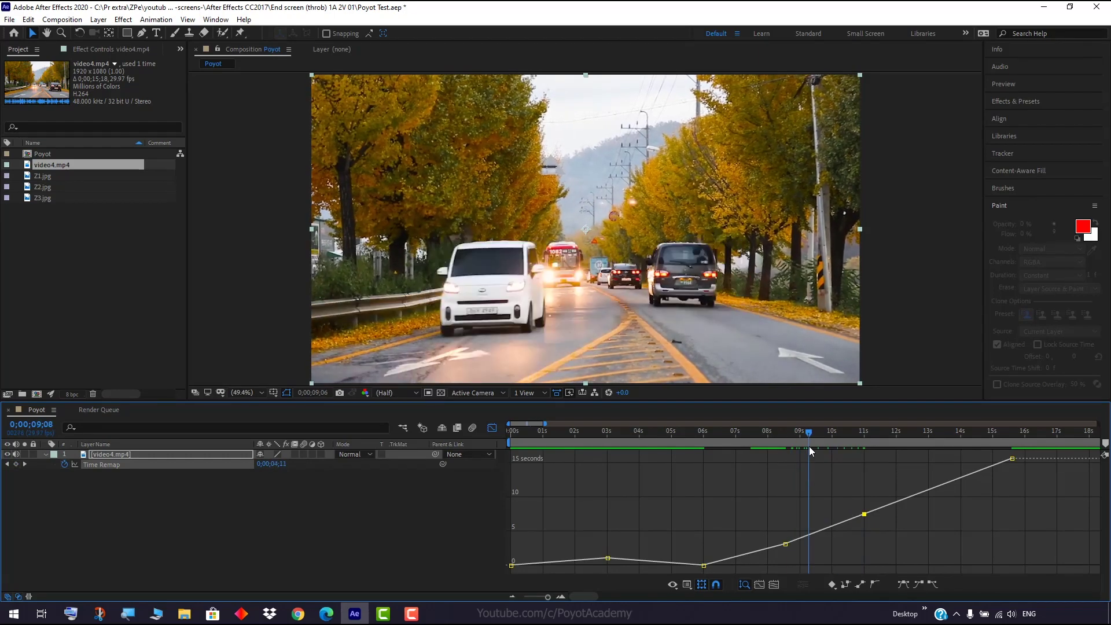
- Lower the 11-second Time Remap keyframe slightly to about 6 seconds on the graph and preview the speed
click(862, 511)
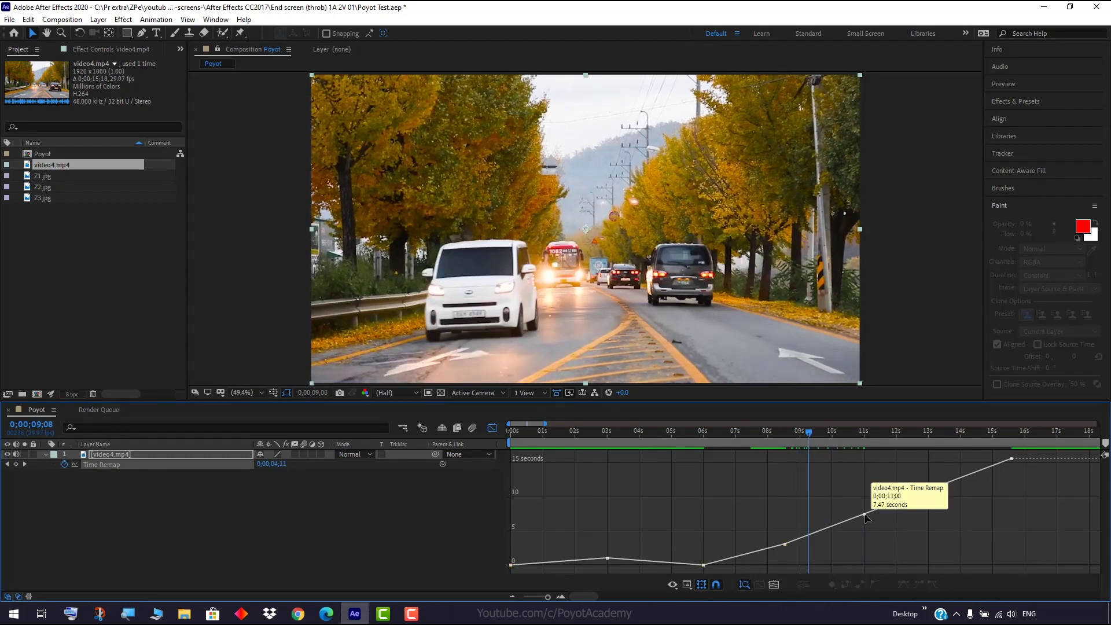
drag(864, 515, 863, 522)
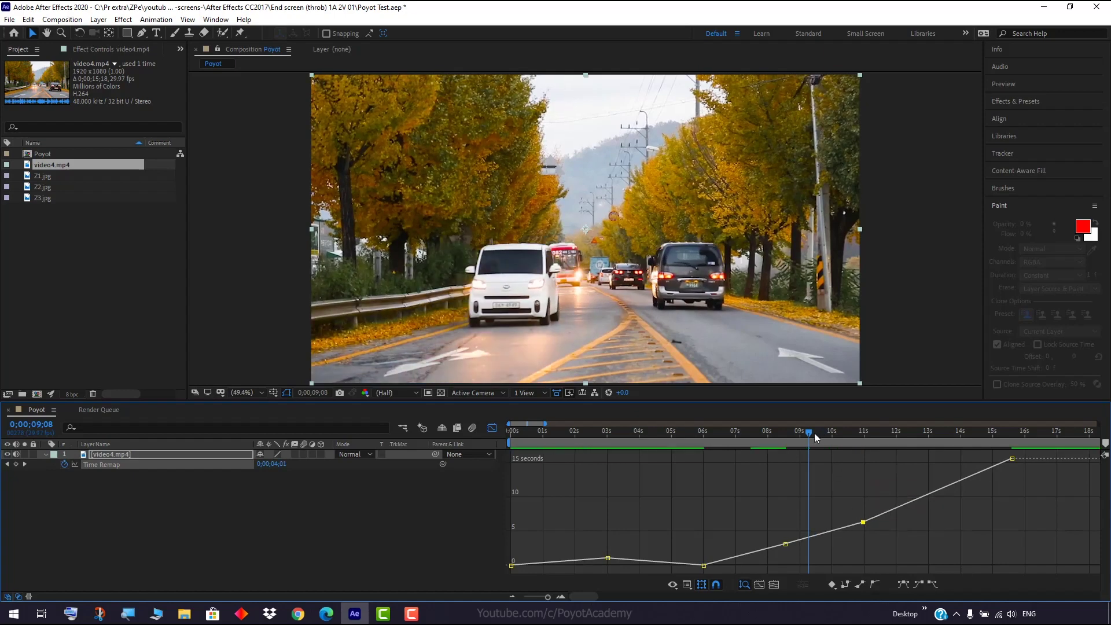
drag(814, 437, 727, 445)
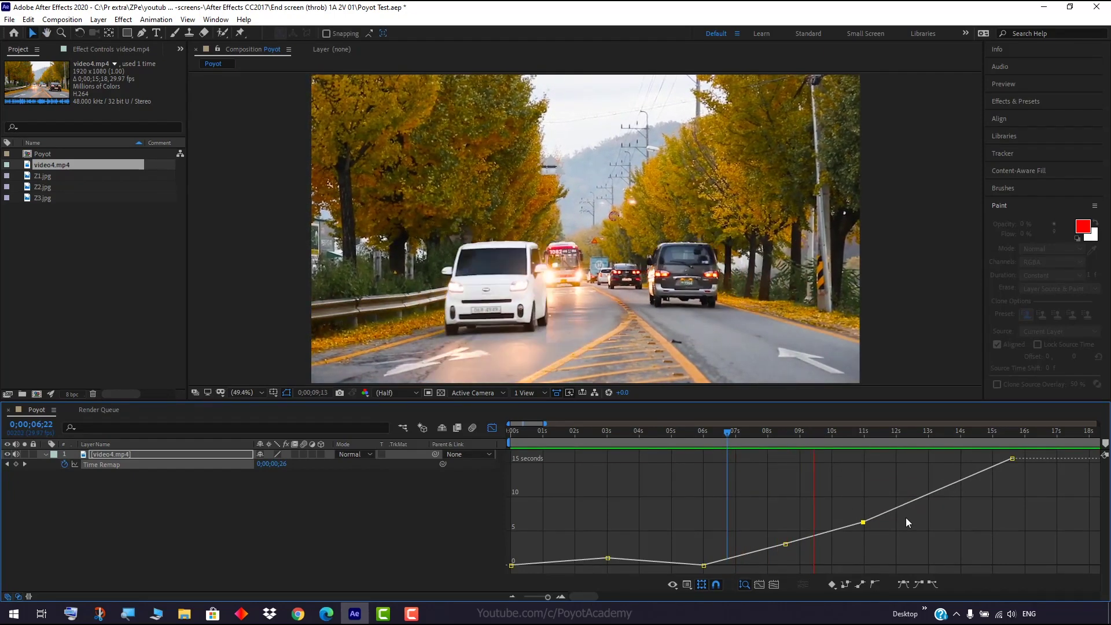
key(space)
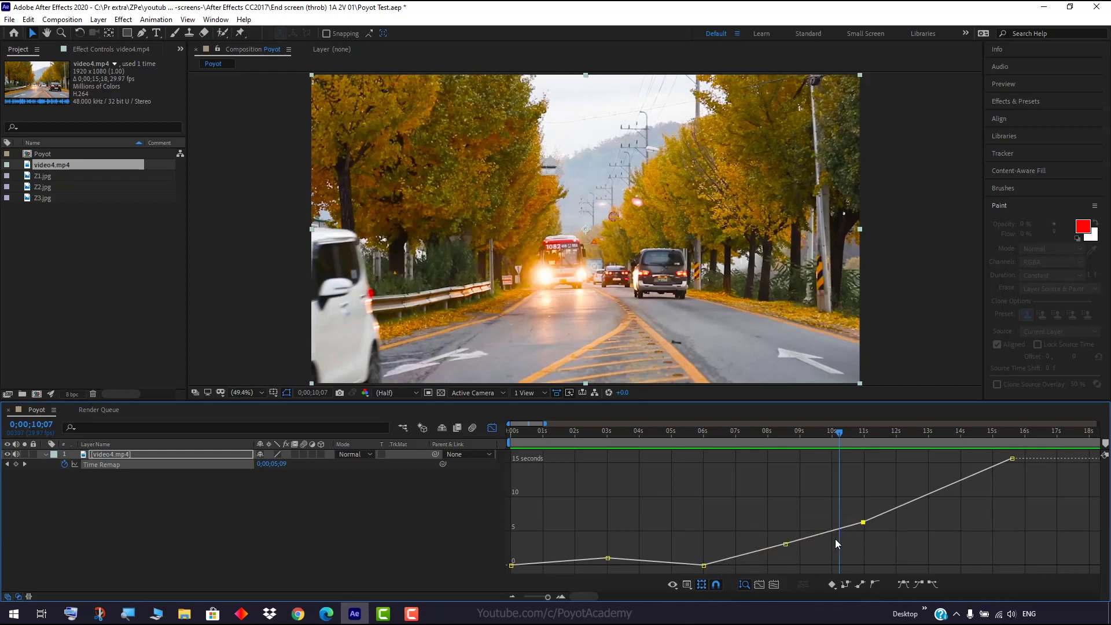
- Lower the 11-second Time Remap keyframe to about 2 seconds, below the preceding keyframe, and preview the backward playback
mouse_move(862, 523)
drag(864, 524, 863, 552)
drag(837, 433, 769, 442)
key(space)
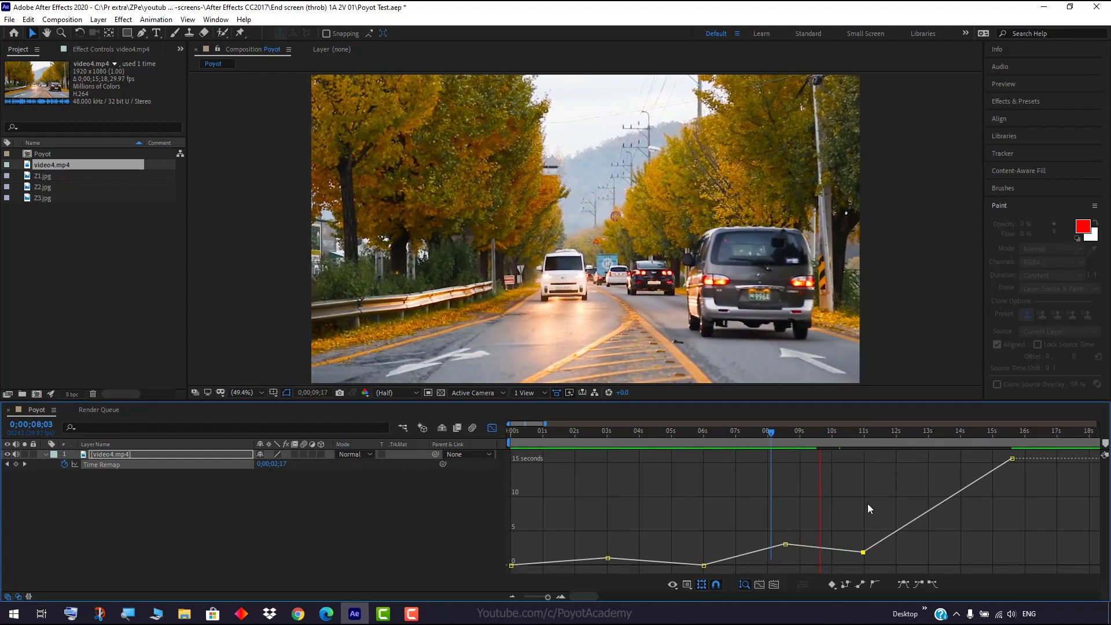
key(space)
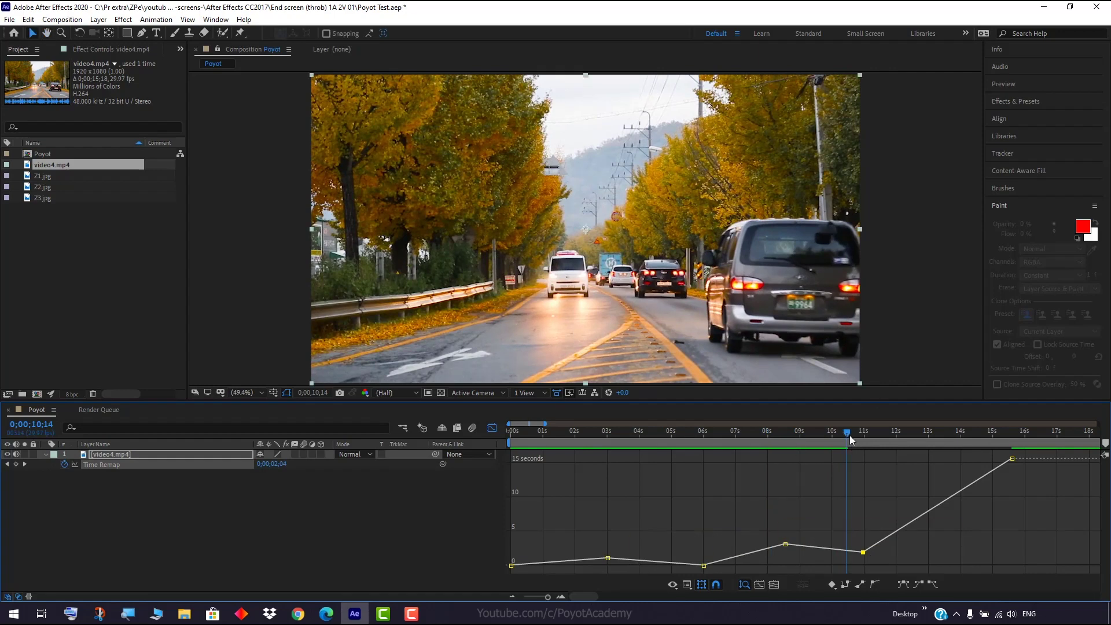
drag(849, 435, 680, 472)
mouse_move(704, 567)
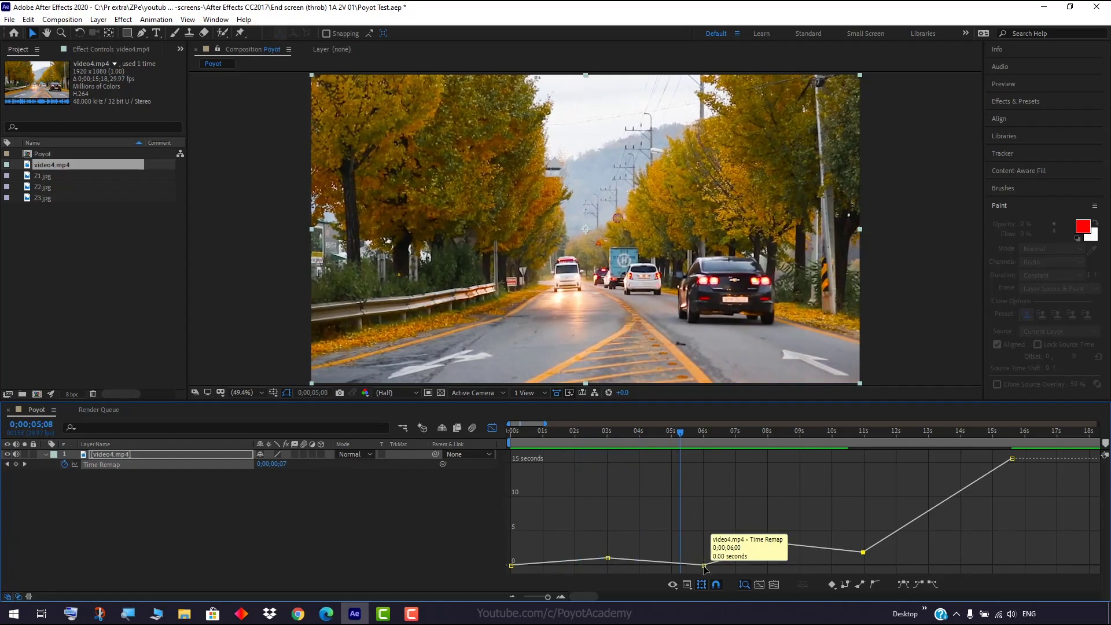
- Raise the 6-second Time Remap keyframe to about 1 second, level with the preceding keyframe, and preview the frozen segment
drag(703, 565, 702, 557)
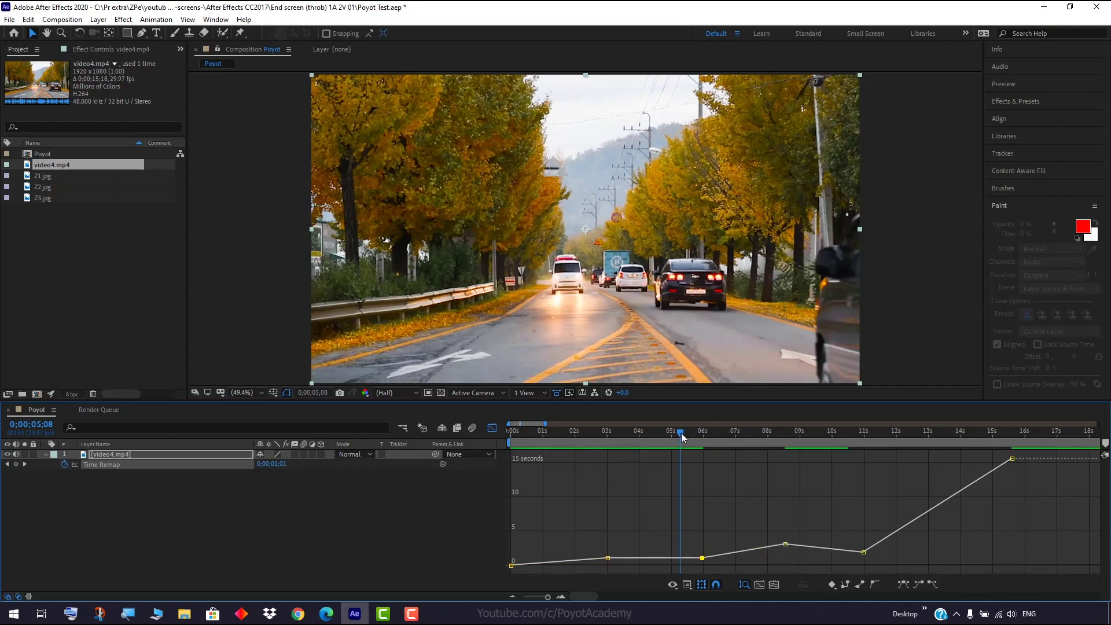
drag(681, 433, 597, 432)
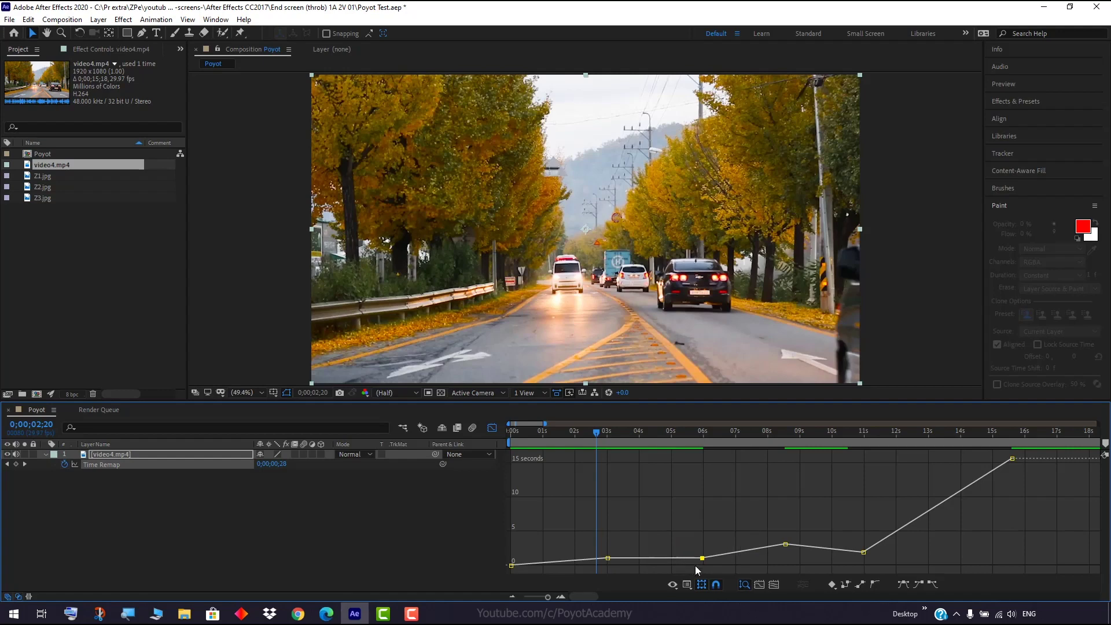
- Raise the 6-second Time Remap keyframe to about 2 seconds, preview the motion, and level it again at about 1 second
mouse_move(702, 558)
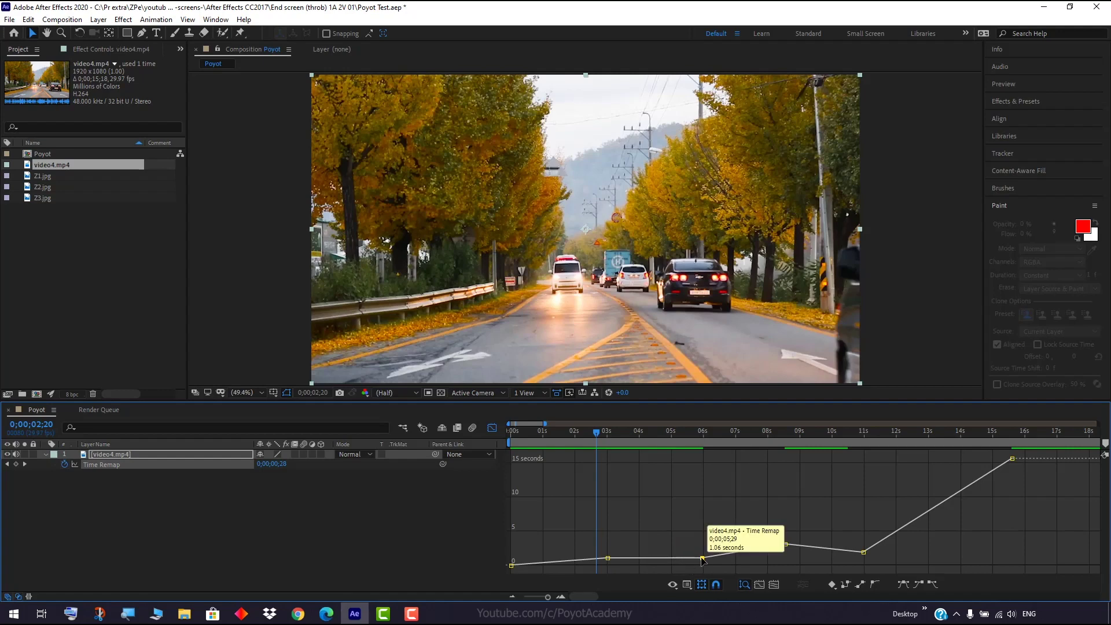
drag(702, 559, 711, 554)
mouse_move(598, 432)
mouse_down()
mouse_move(643, 443)
mouse_move(588, 446)
mouse_up()
click(705, 556)
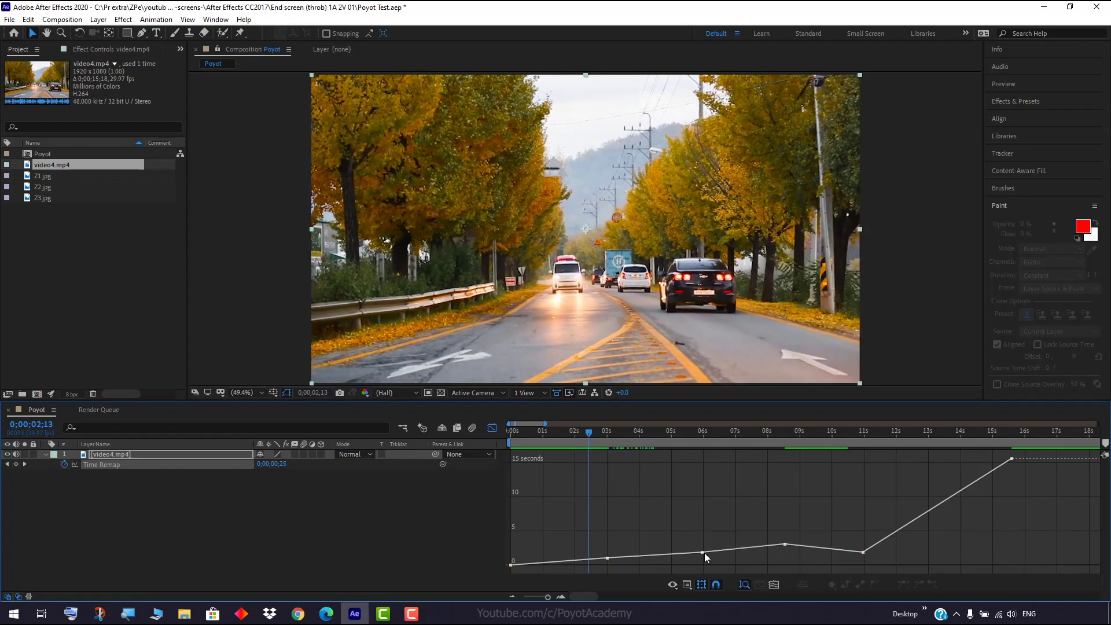
drag(706, 557, 700, 562)
drag(589, 436, 636, 450)
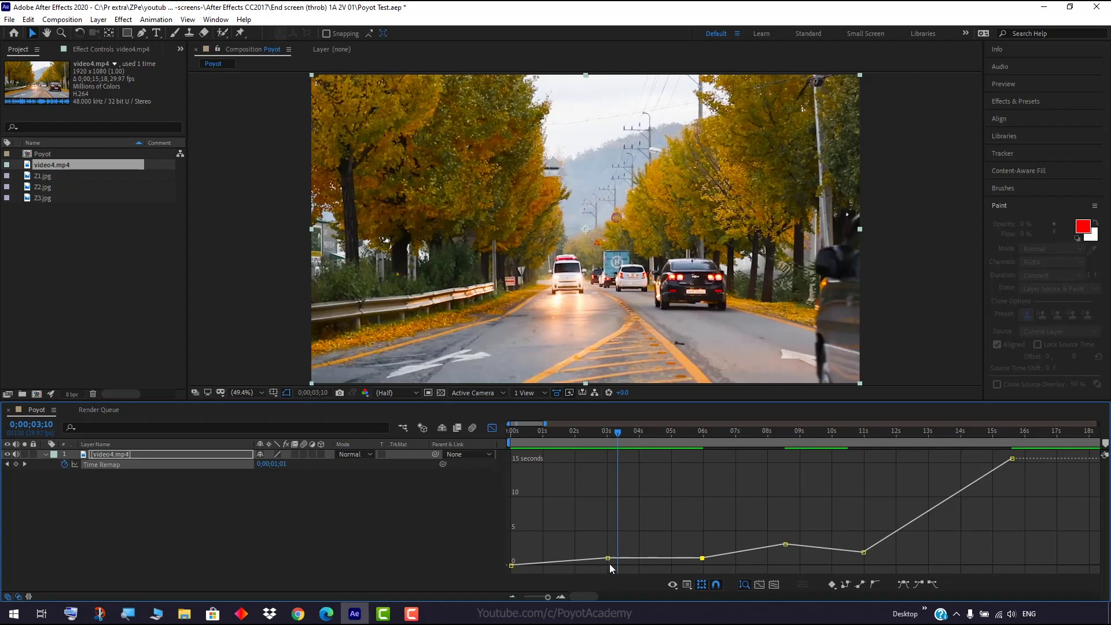
- Raise the 3-second Time Remap keyframe to about 3 seconds on the graph and preview the reversed playback after it
drag(608, 559, 607, 544)
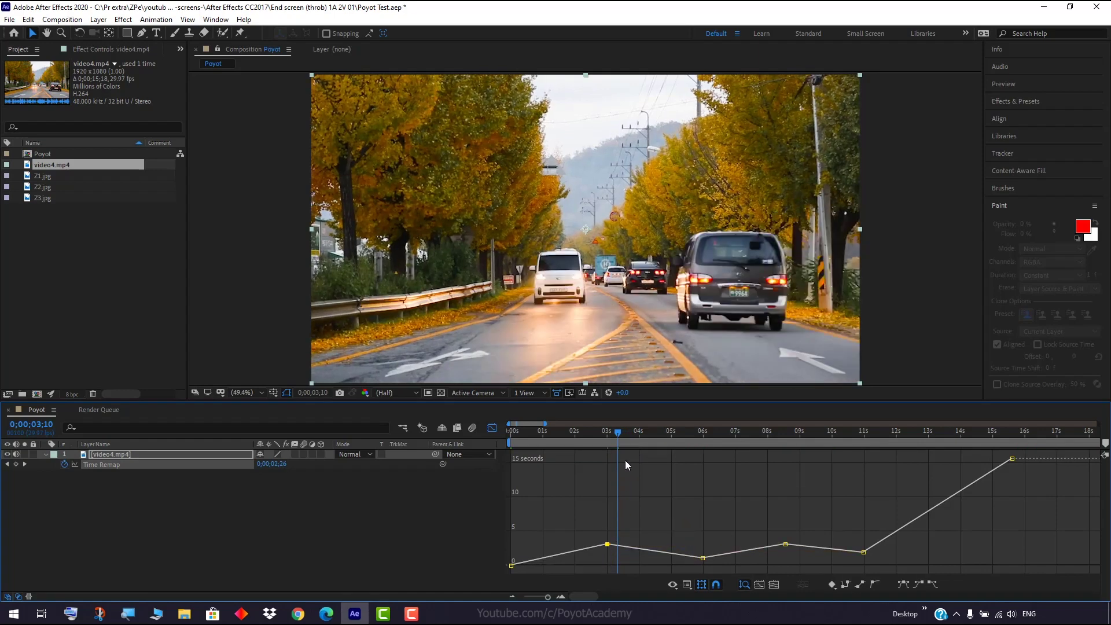
click(588, 439)
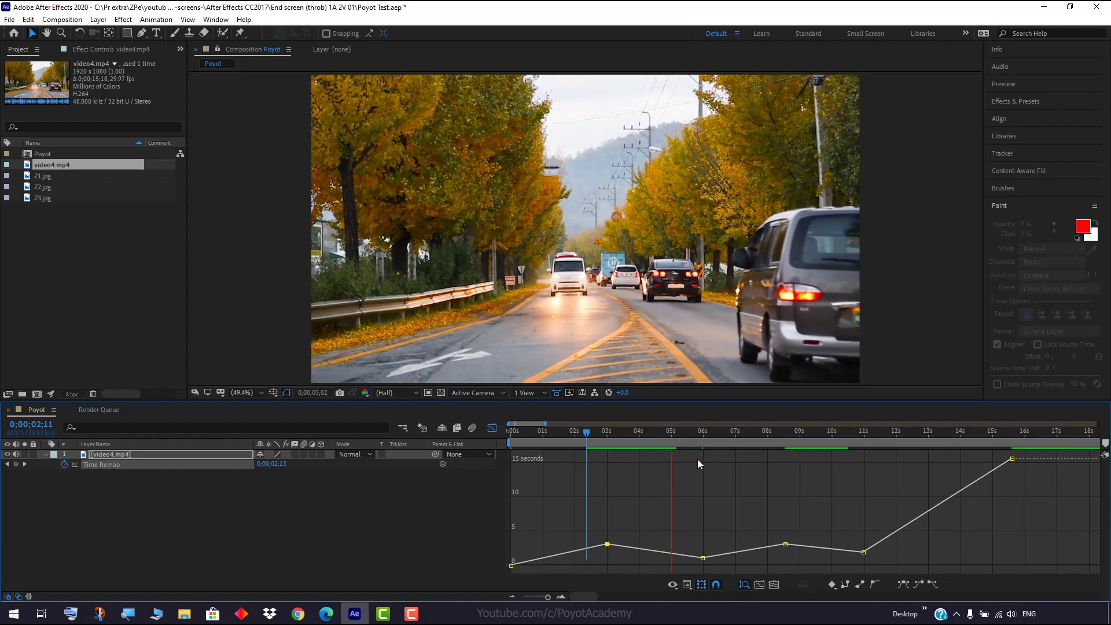
- Raise the 6-second Time Remap keyframe to about 3 seconds, level with its neighbours, and preview the freeze
drag(704, 559, 701, 547)
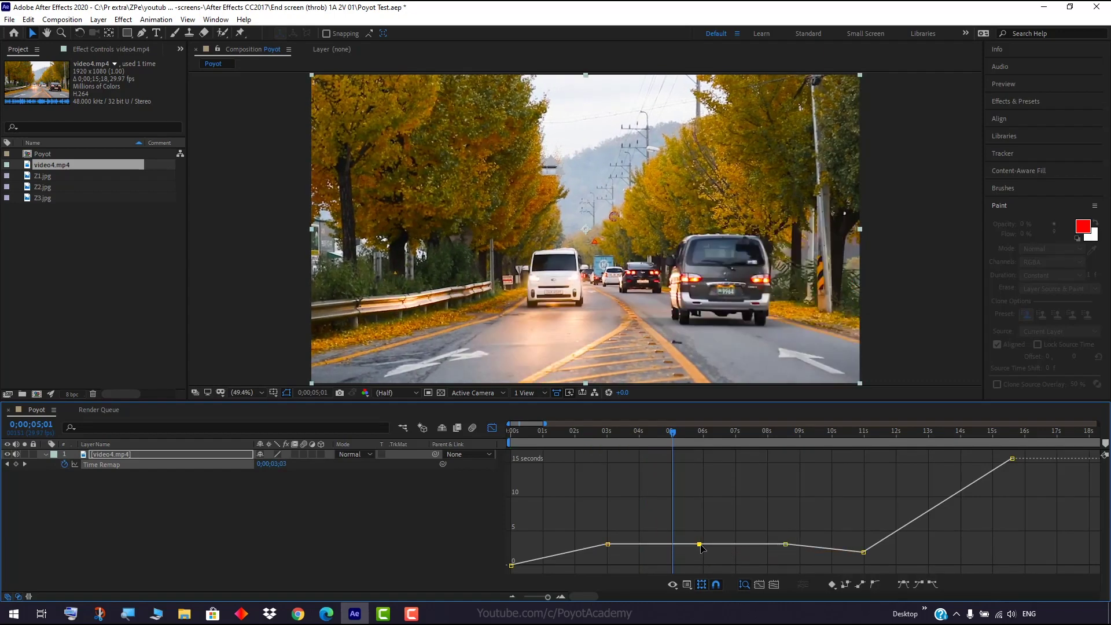
drag(671, 429, 590, 443)
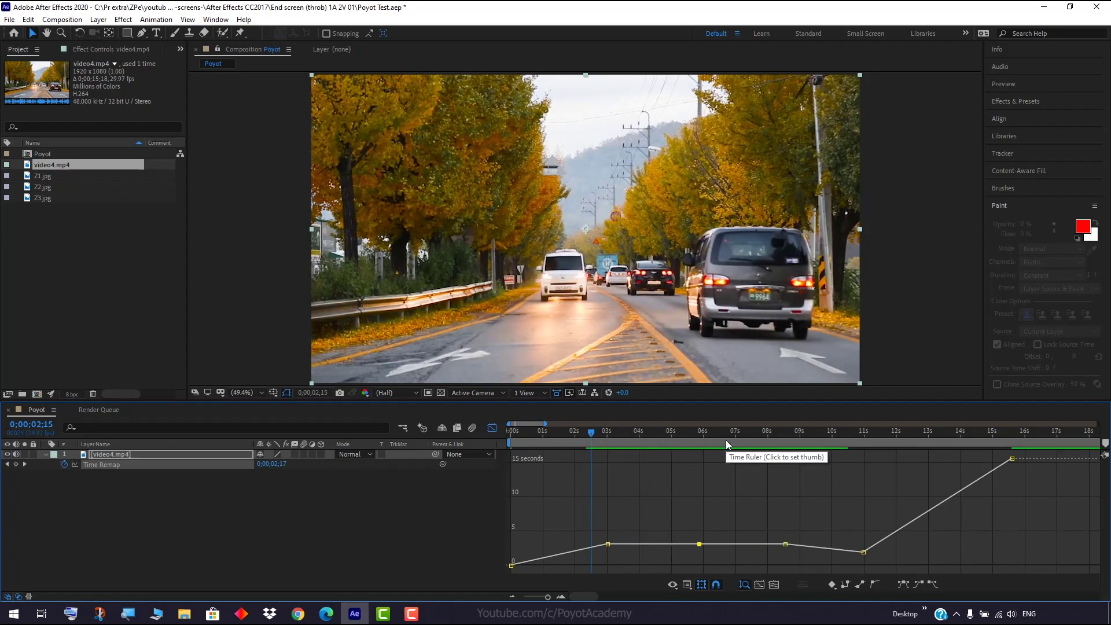
key(space)
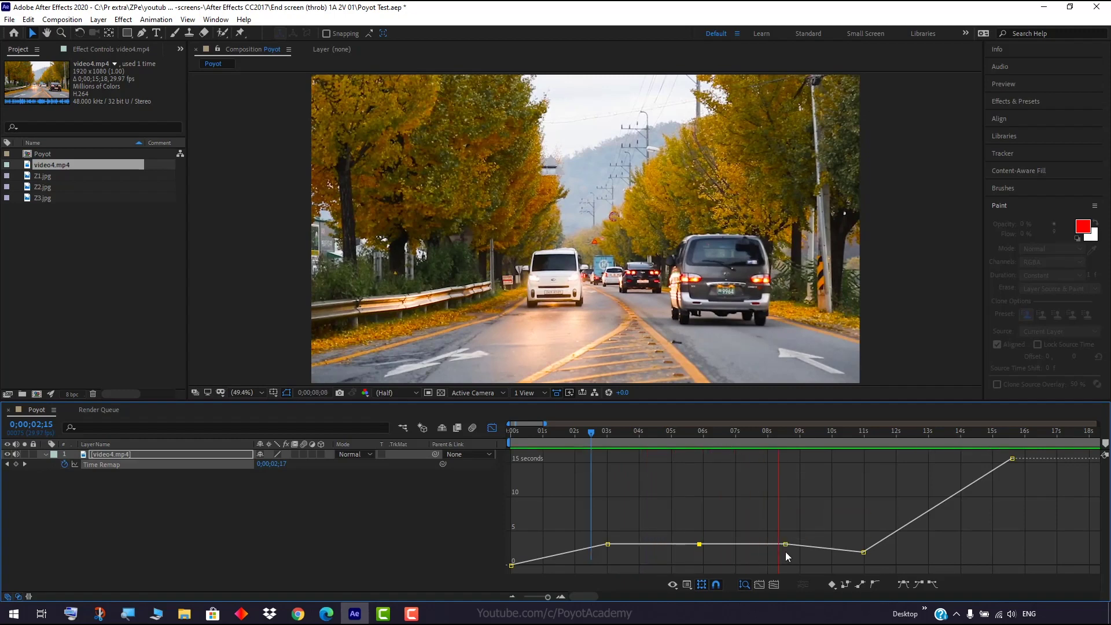
key(space)
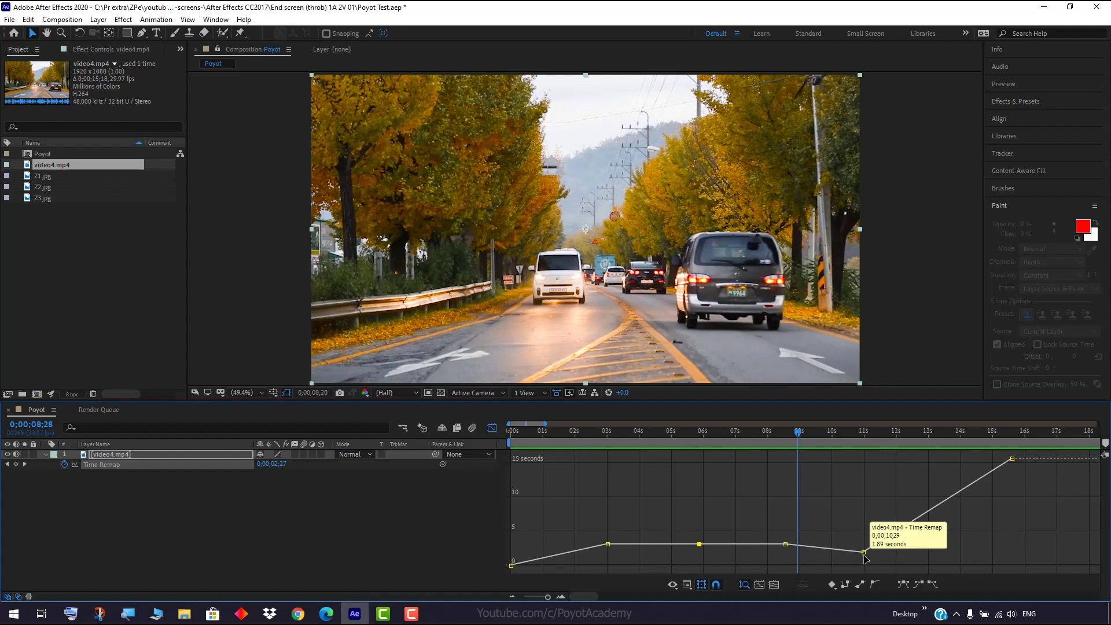
- Raise the 11-second Time Remap keyframe to about 4 seconds and preview the slow segment and the fast one up to the clip's end
drag(862, 553, 859, 539)
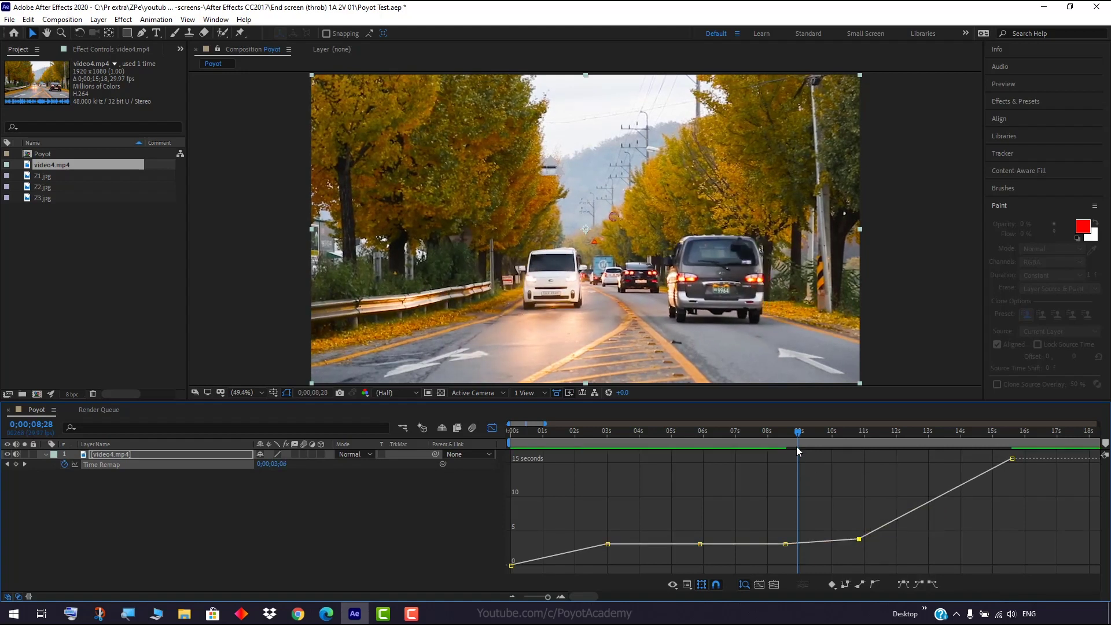
drag(797, 434, 755, 439)
key(space)
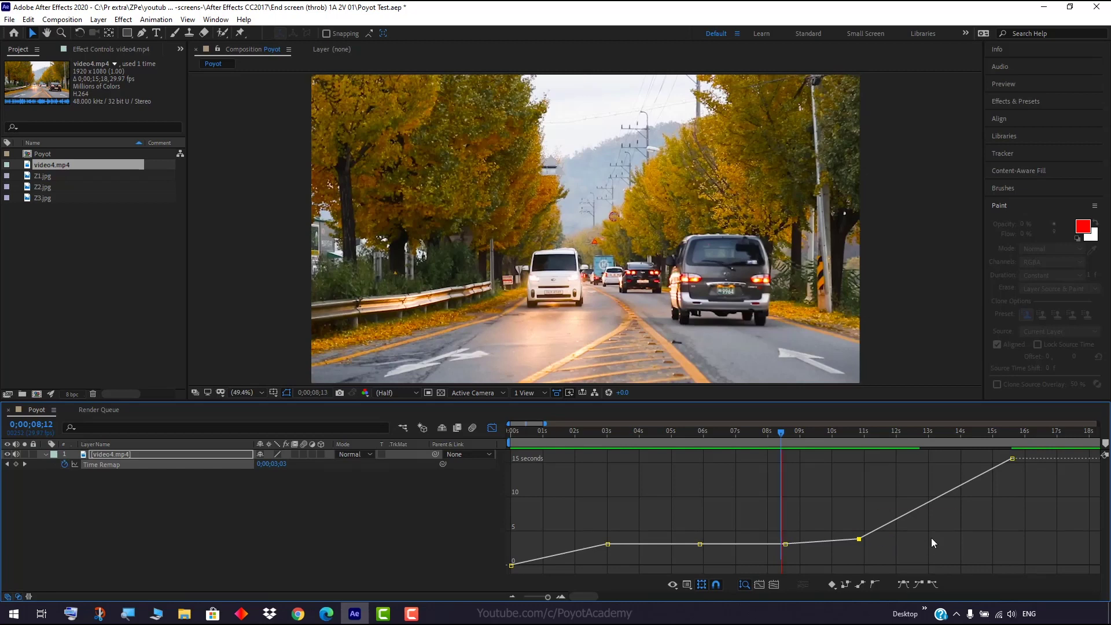
key(space)
key(space)
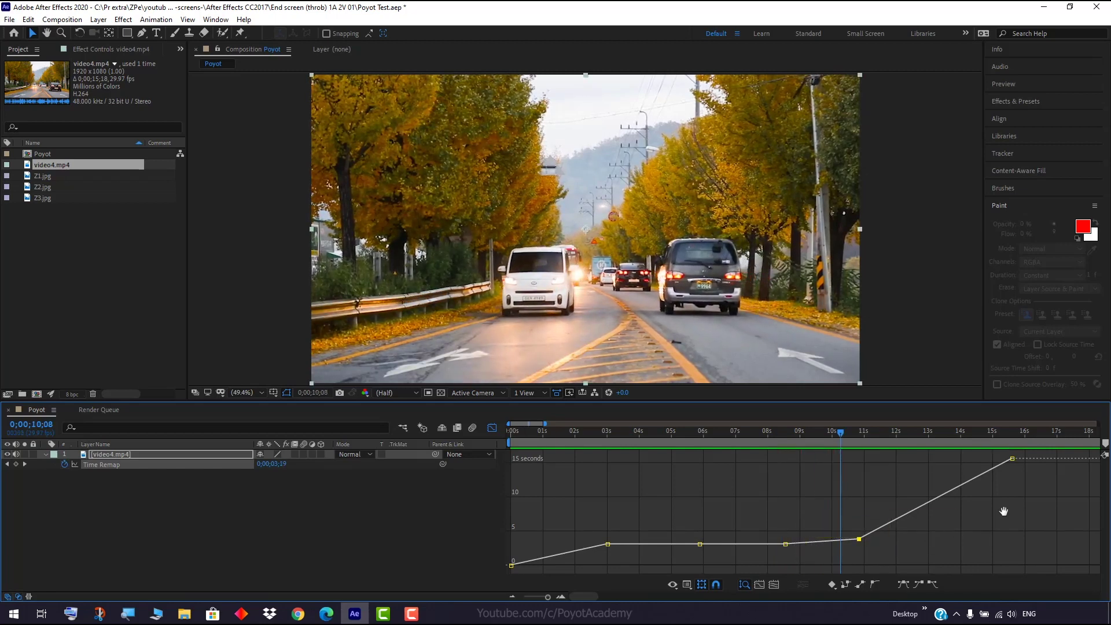
key(space)
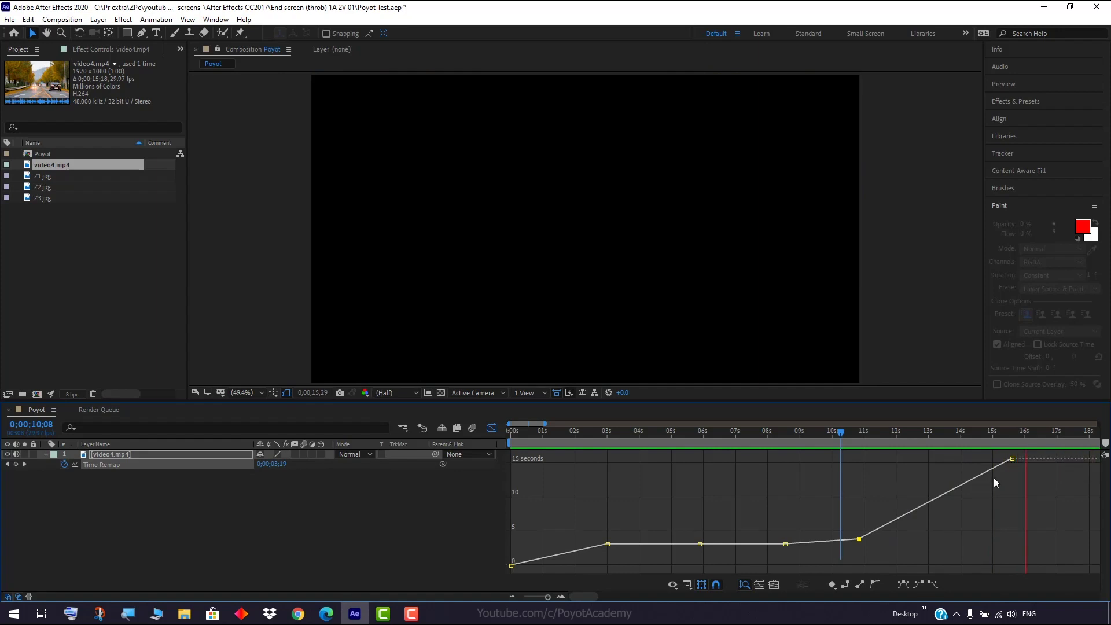
key(space)
mouse_move(988, 474)
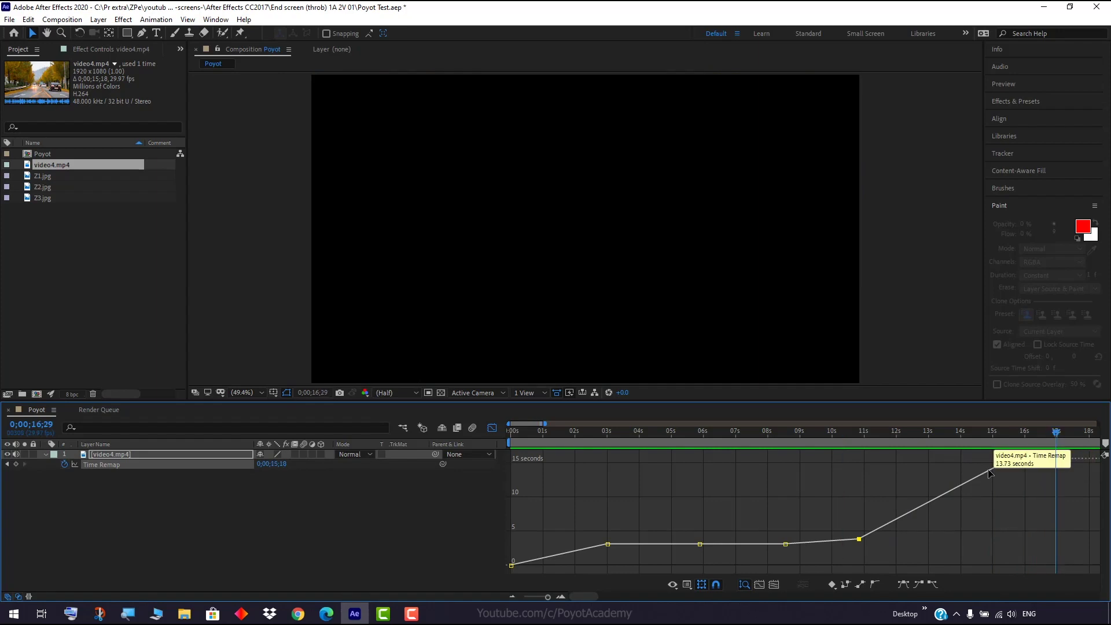
mouse_move(1012, 460)
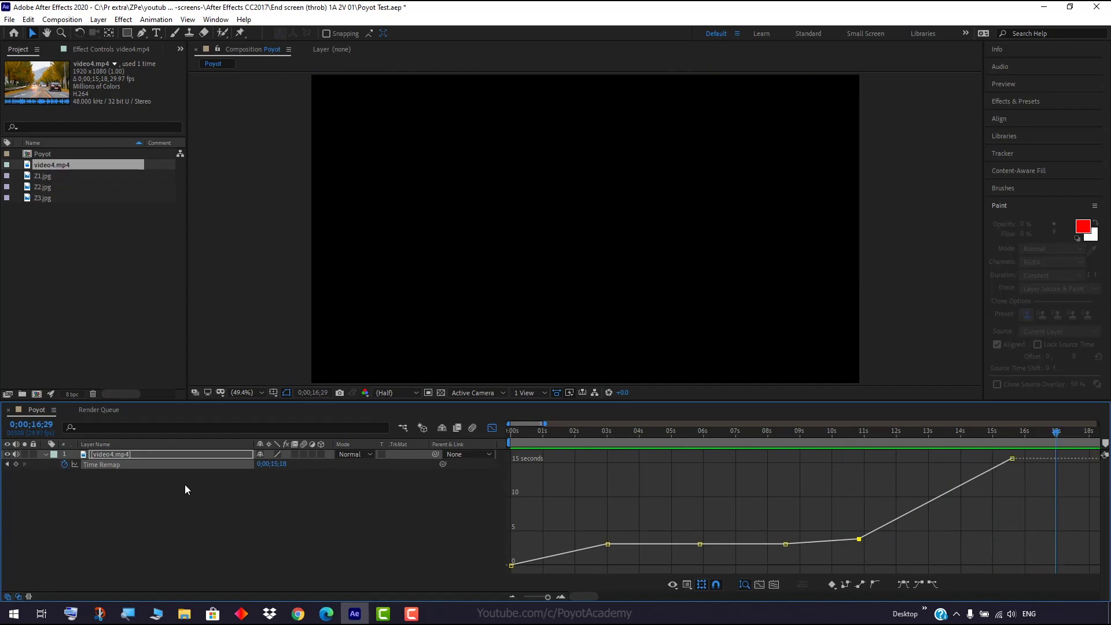
- Reselect the Time Remap property and preview the slow-motion segment between the last two keyframes before the fast section
click(203, 489)
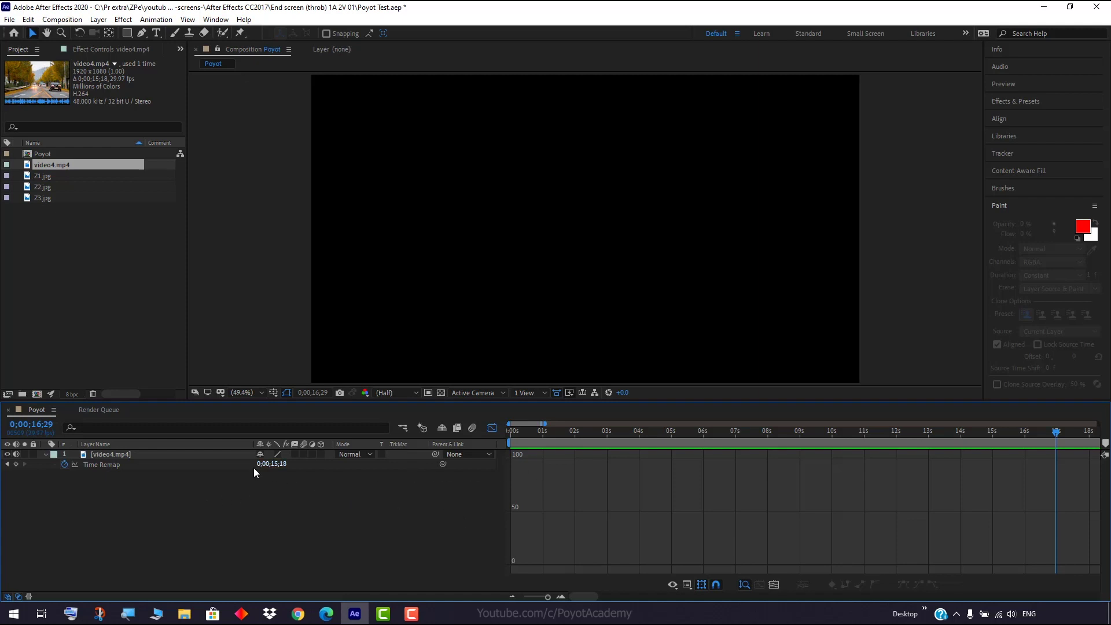
click(153, 465)
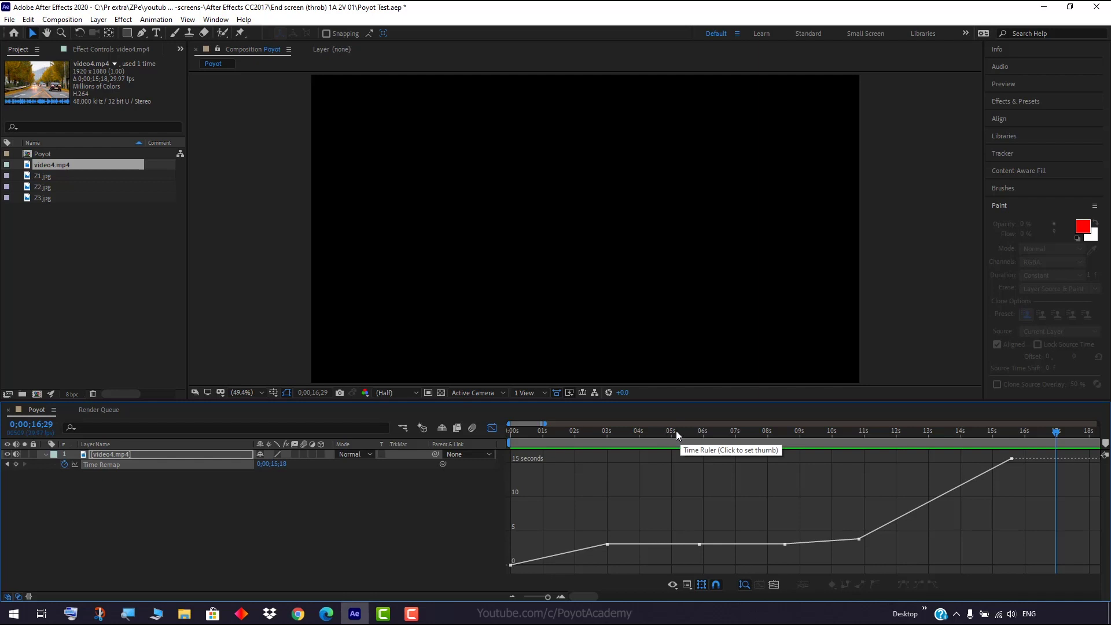
click(539, 431)
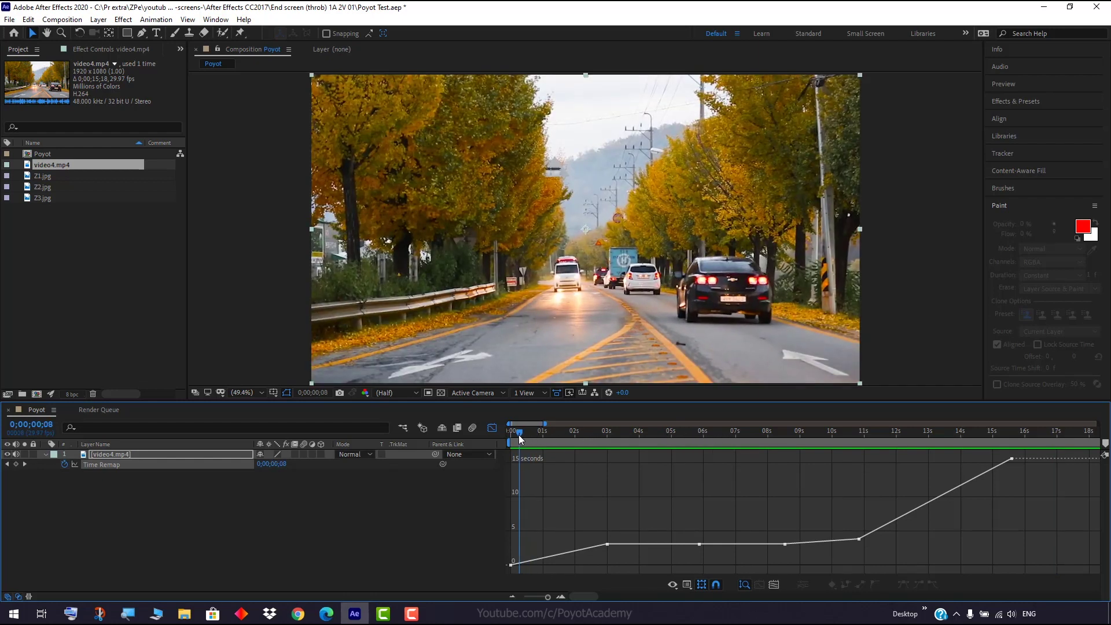
drag(540, 439, 783, 432)
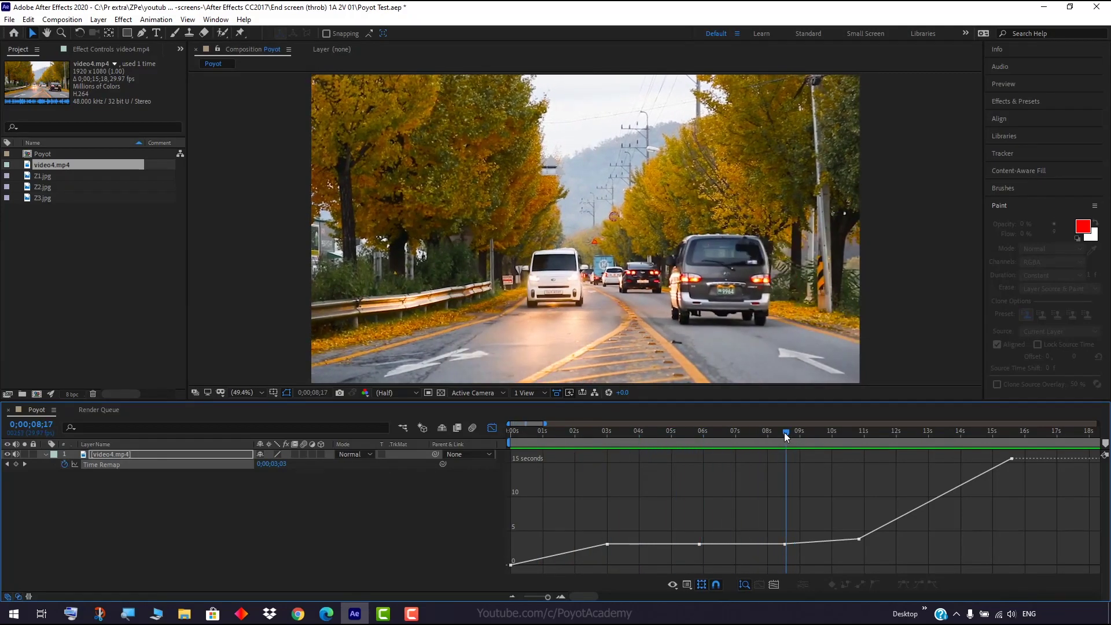
key(space)
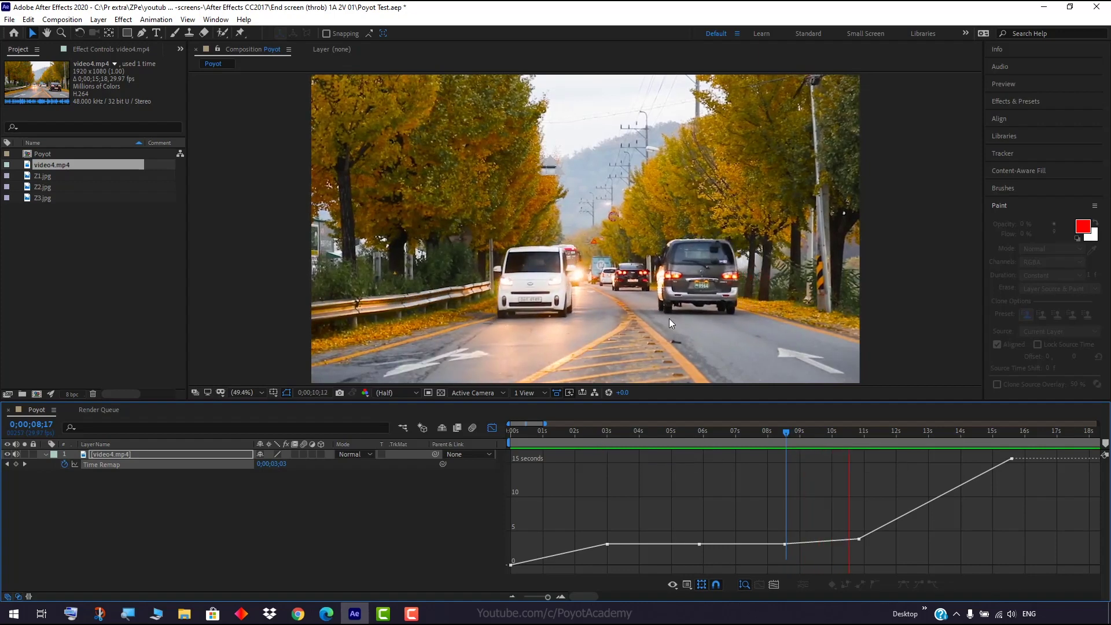
key(space)
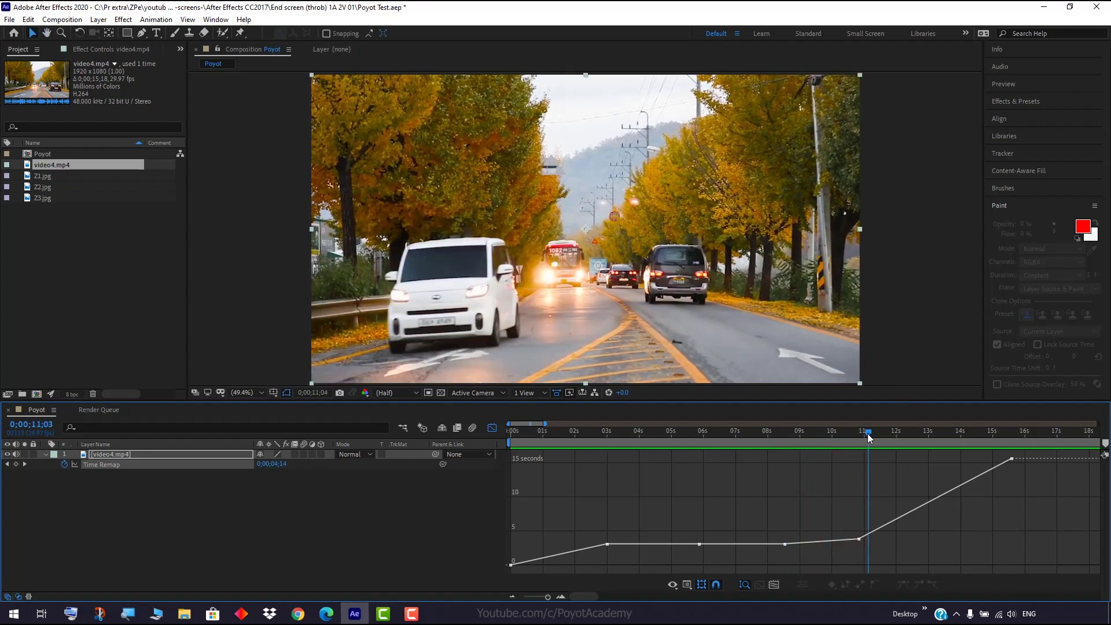
drag(868, 438, 790, 440)
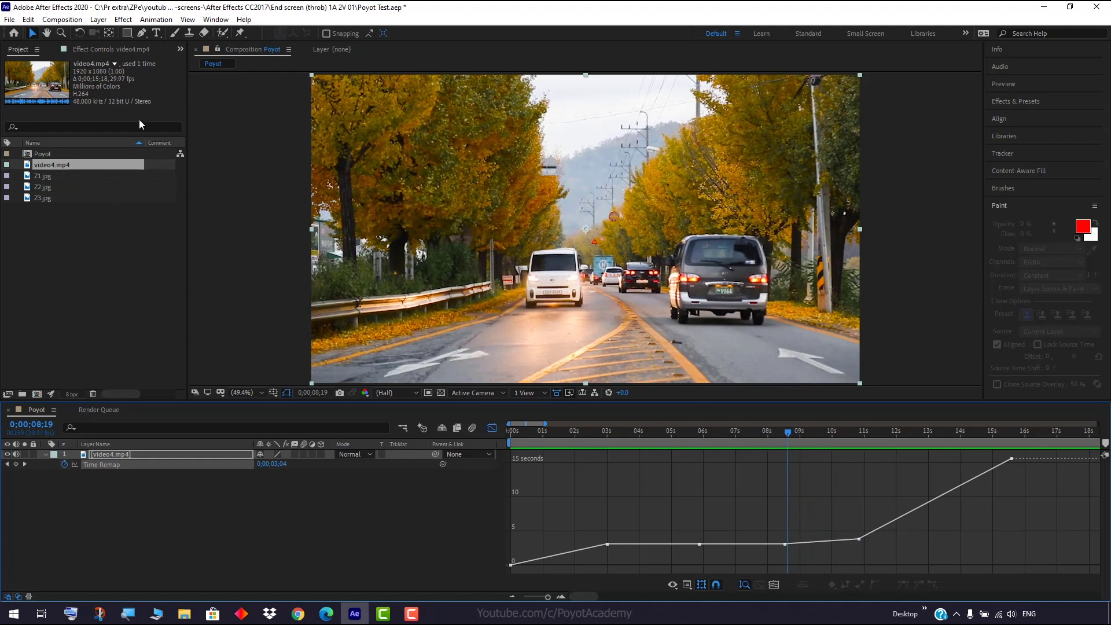
- Set the video4.mp4 layer's frame blending to Pixel Motion and preview the slow-motion segment
click(99, 21)
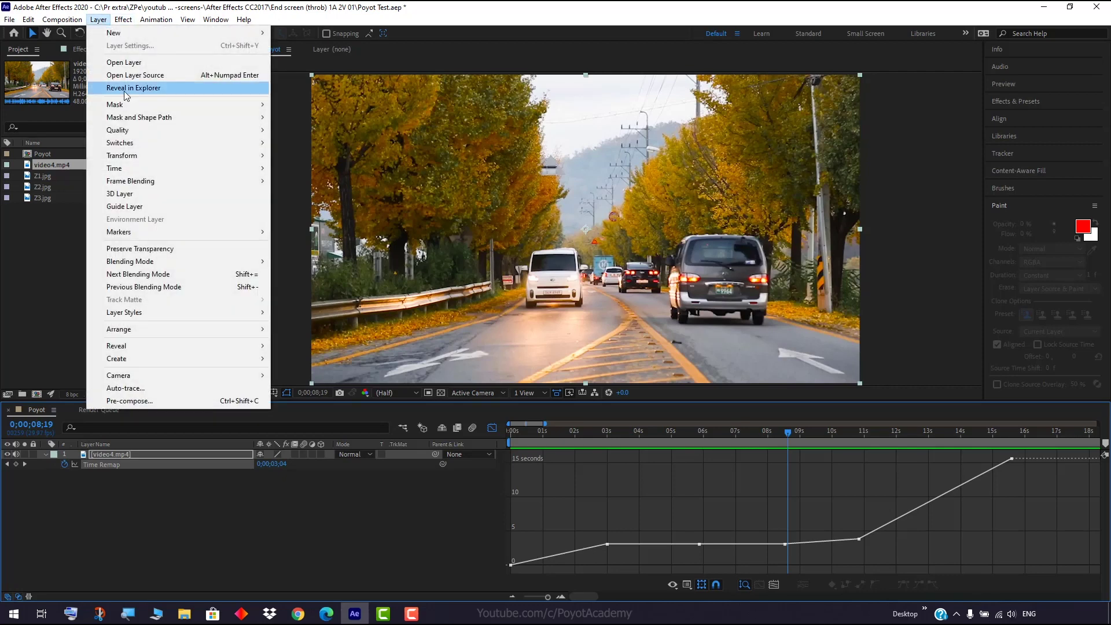
mouse_move(148, 184)
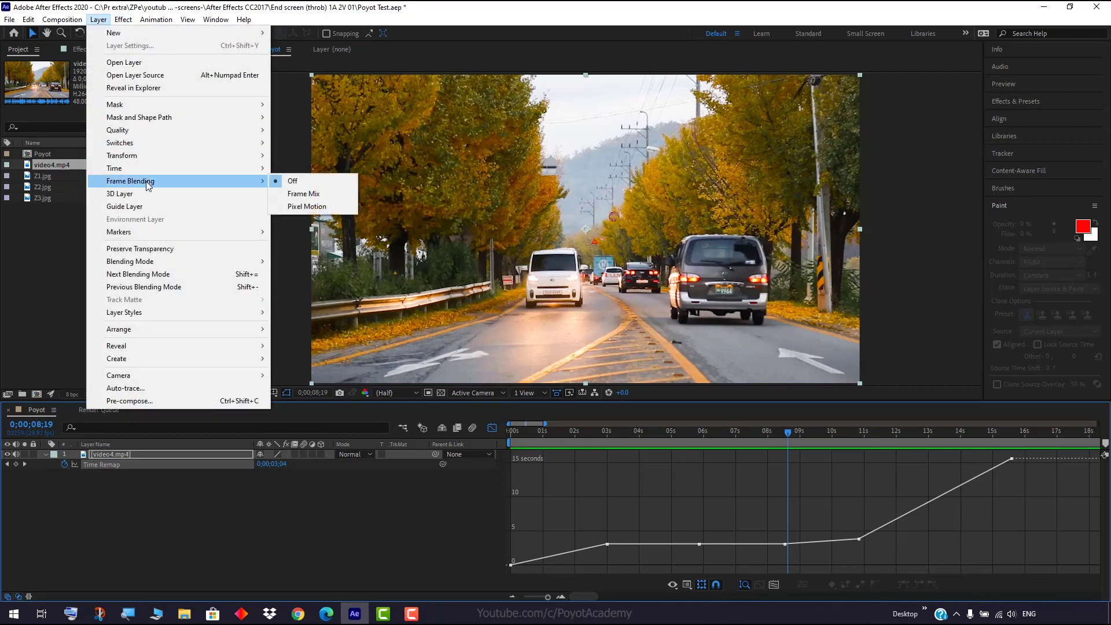
click(301, 208)
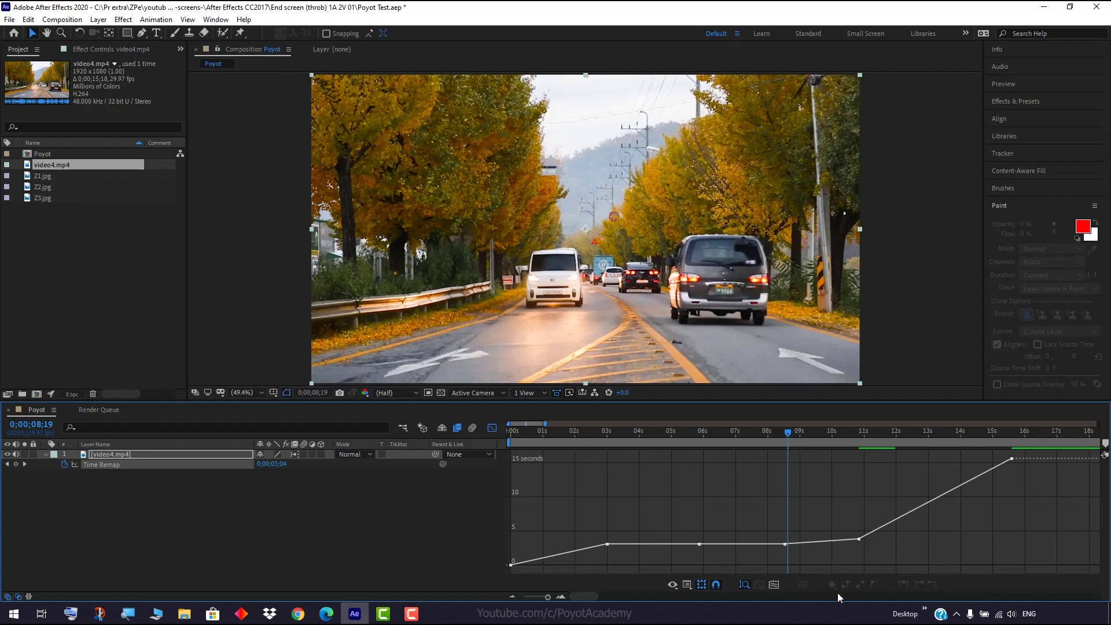
key(space)
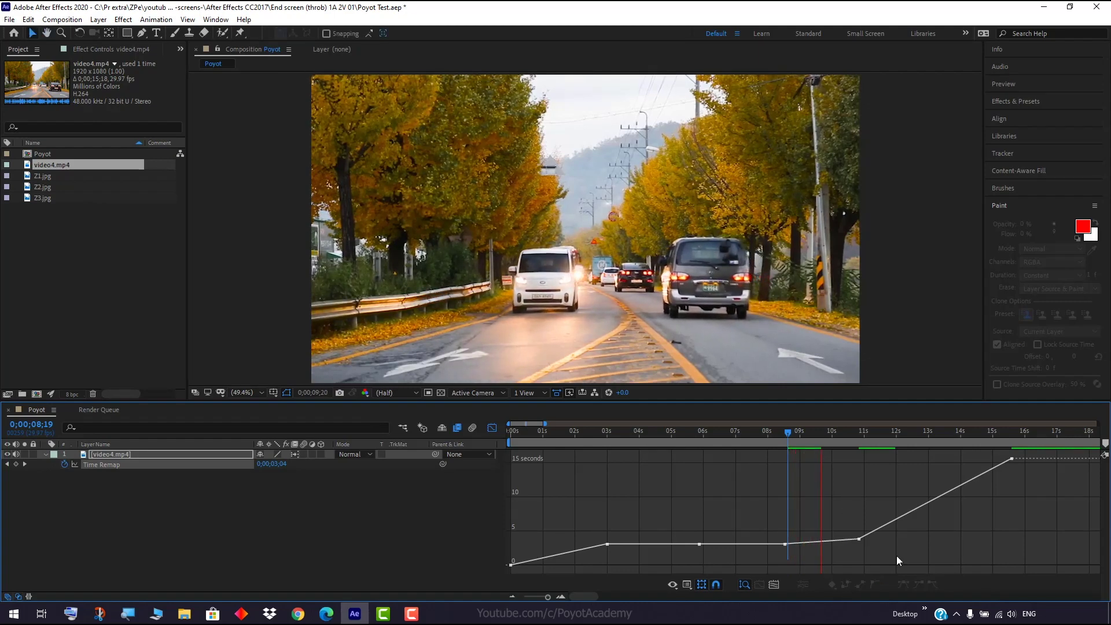
key(space)
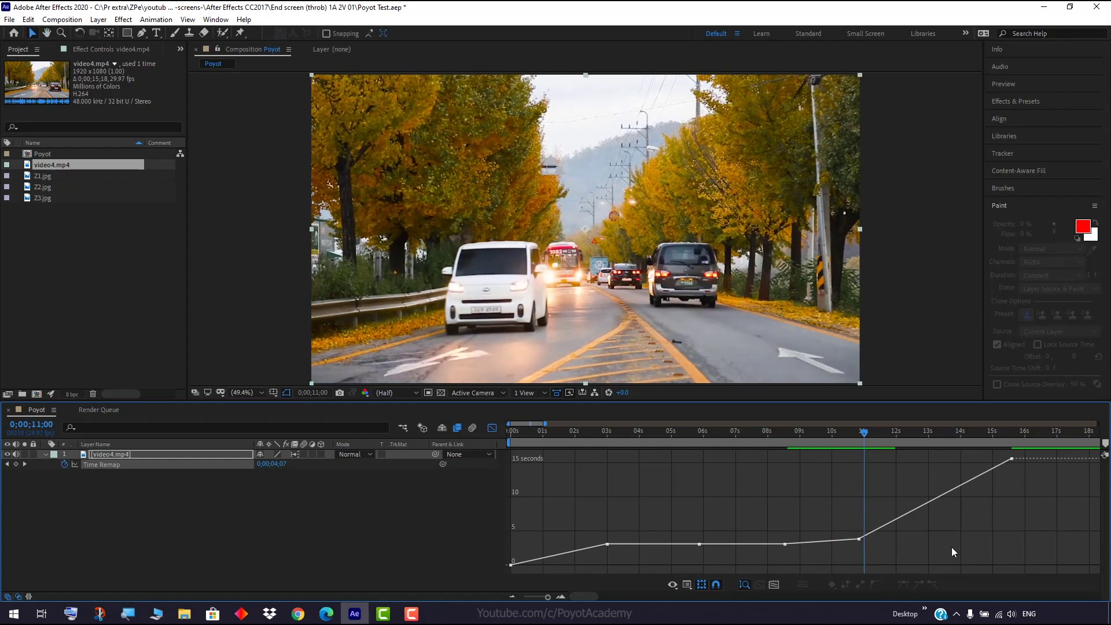
- Move the 11-second Time Remap keyframe to about 13 seconds, keeping it near 4 seconds on the graph, and preview the longer slow segment
drag(860, 538, 932, 537)
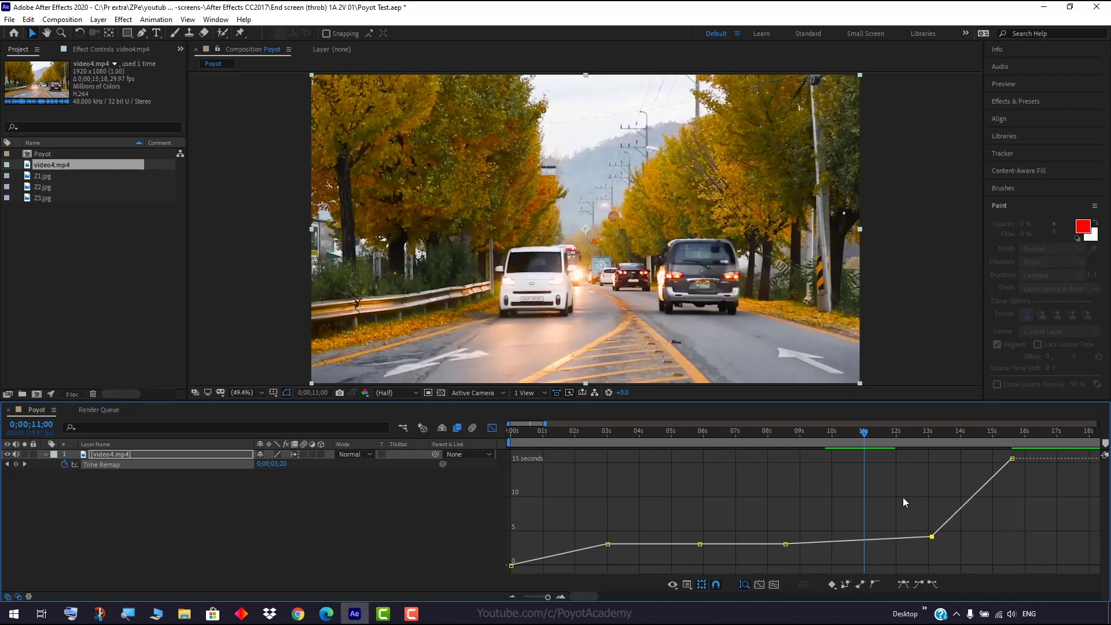
drag(865, 437, 780, 437)
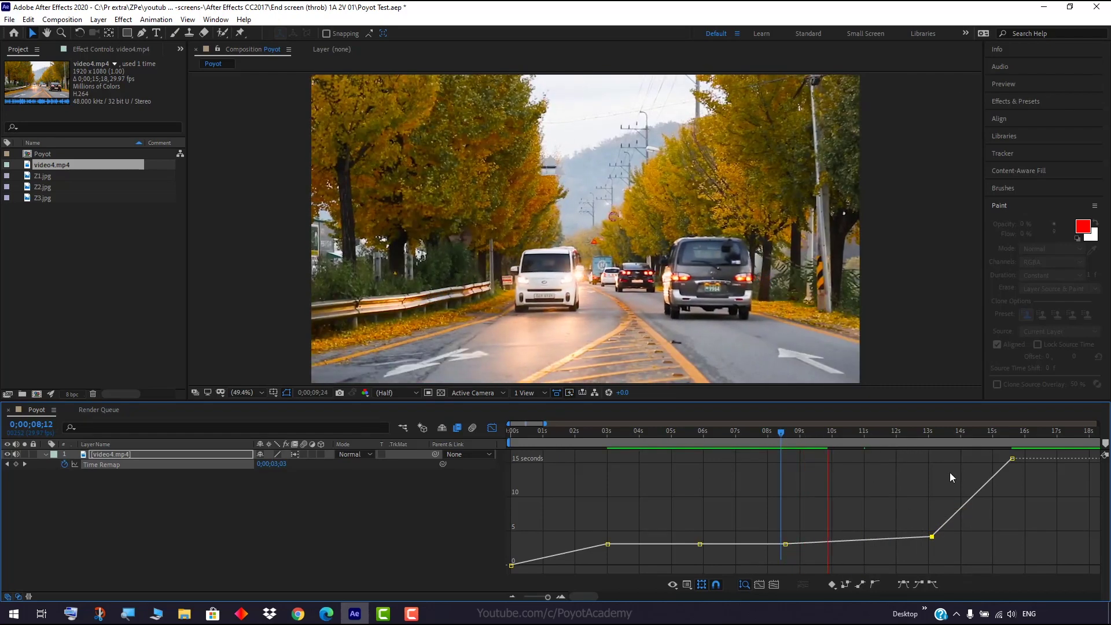
click(864, 439)
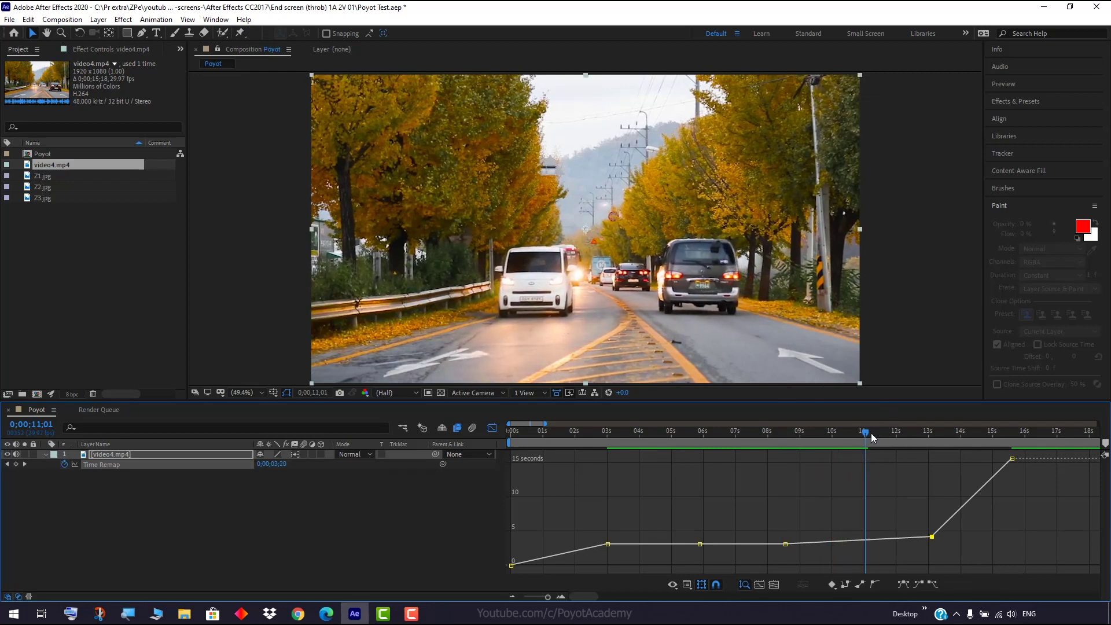
drag(864, 438, 772, 439)
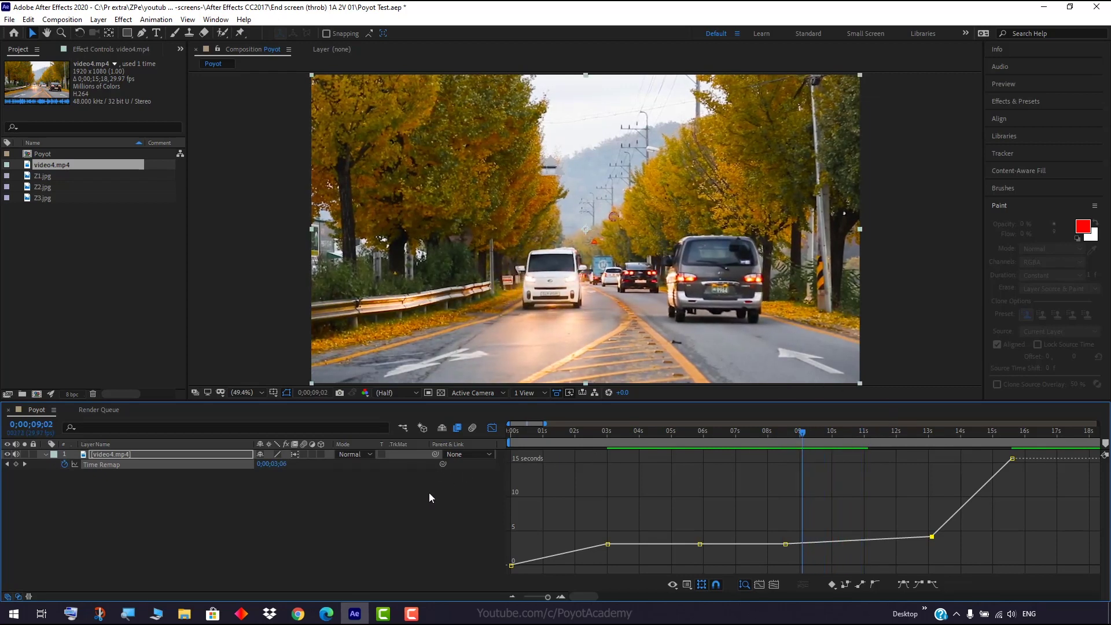
- Turn off frame blending for the video4.mp4 layer and preview the slow segment for comparison
click(295, 454)
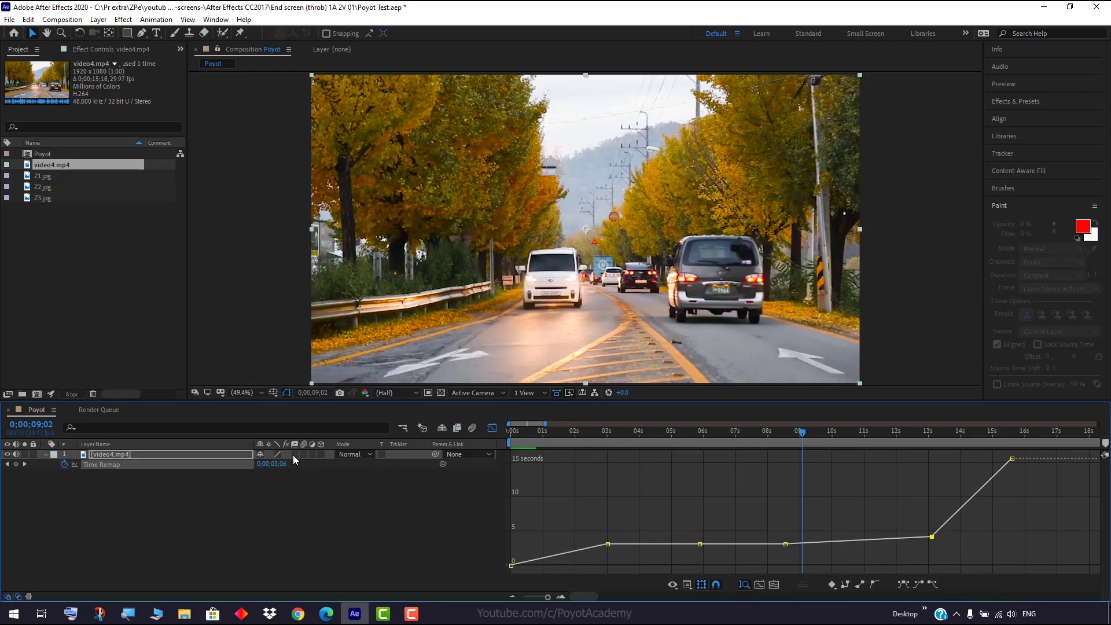
key(space)
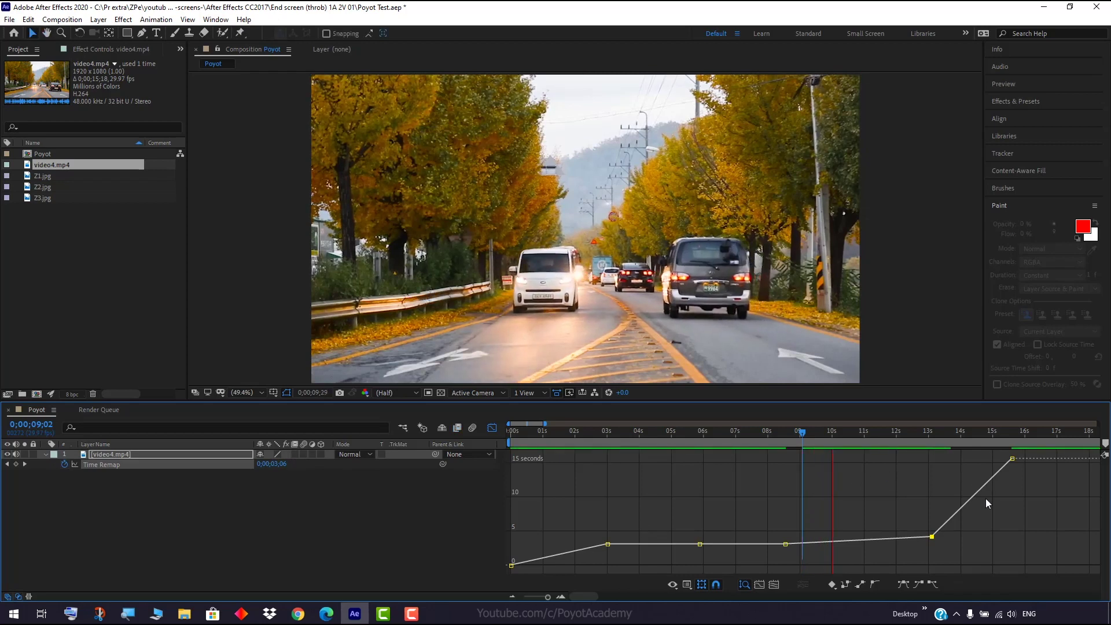
- Turn frame blending back on for the video4.mp4 layer and preview the slow-motion segment from 9 seconds
click(866, 431)
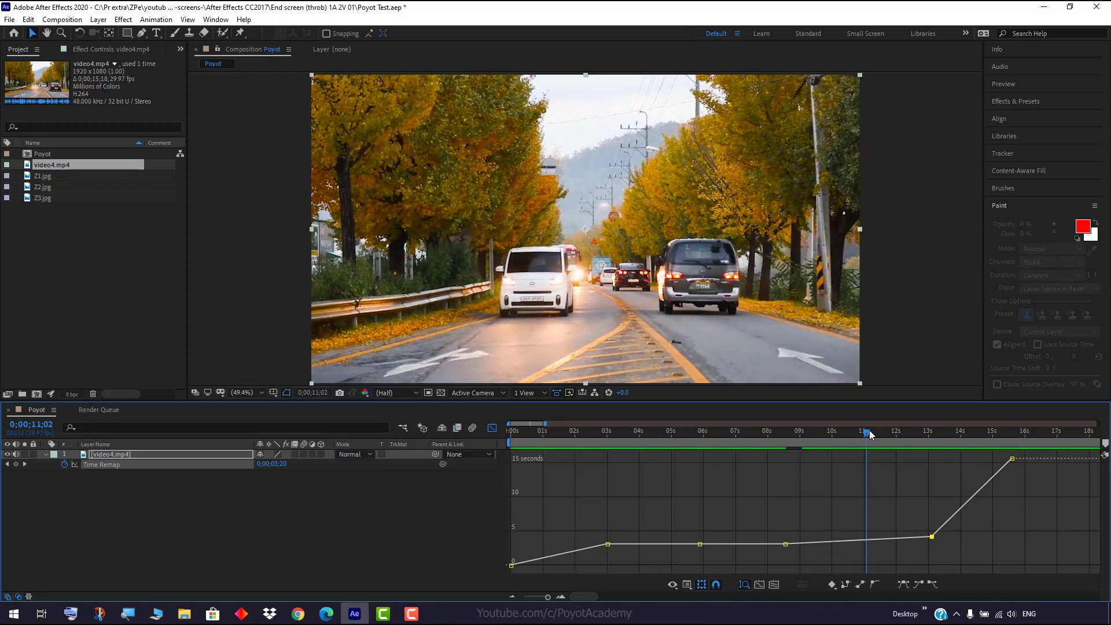
drag(870, 435, 801, 439)
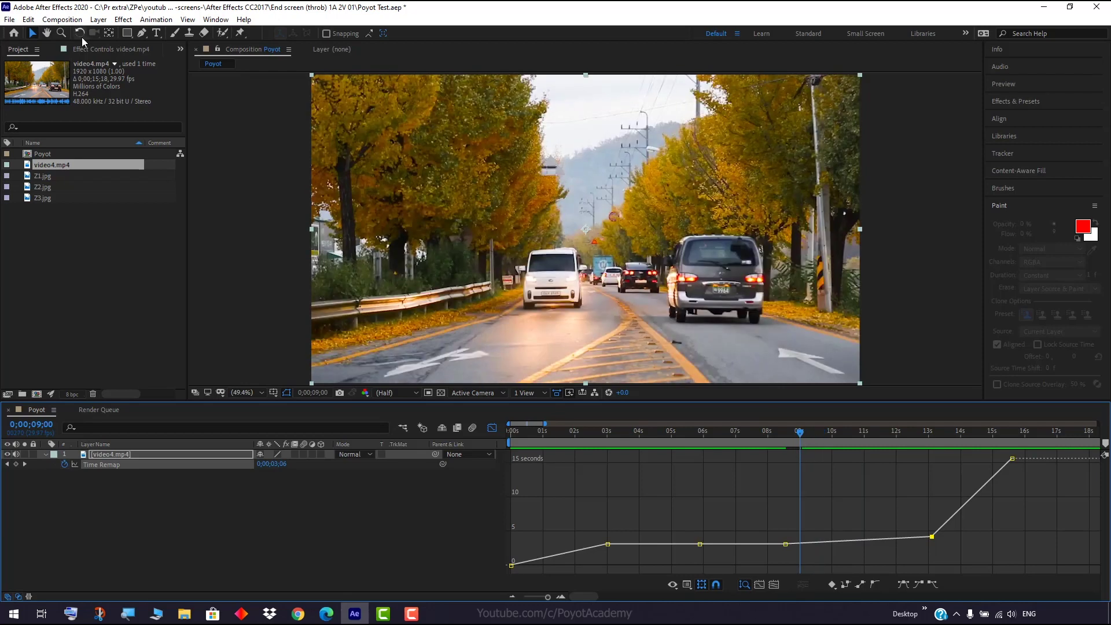
click(99, 20)
mouse_move(154, 184)
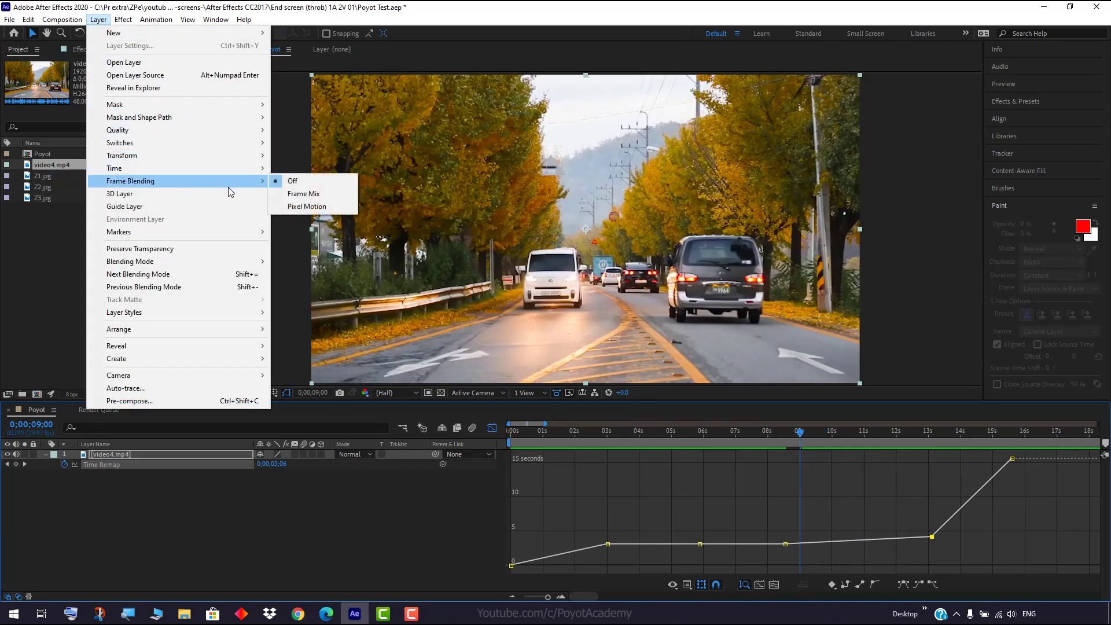
click(311, 206)
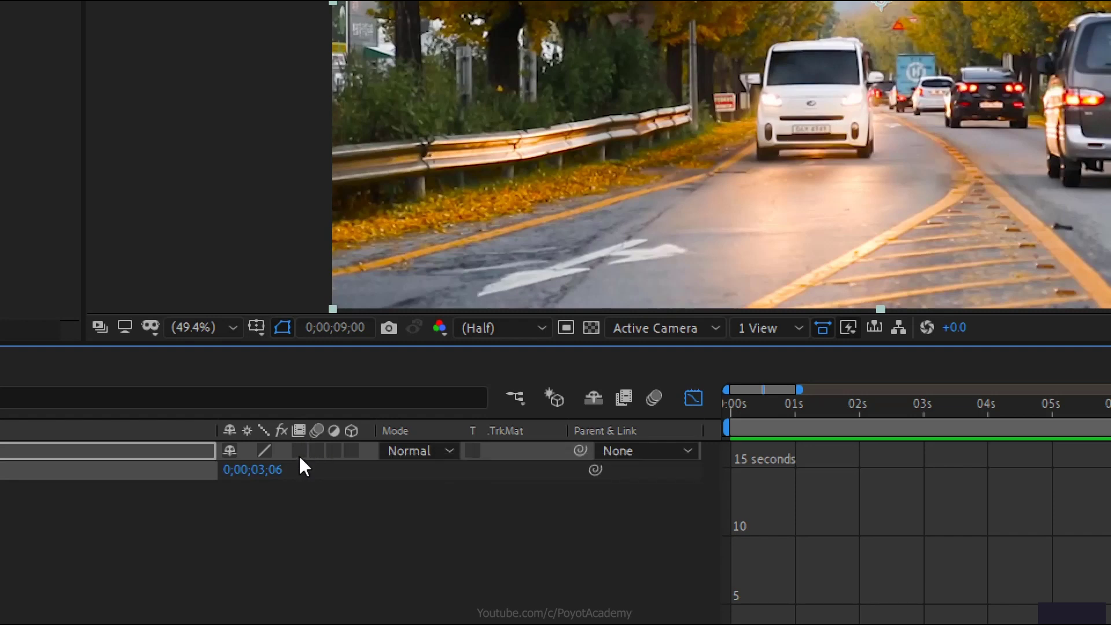
click(299, 454)
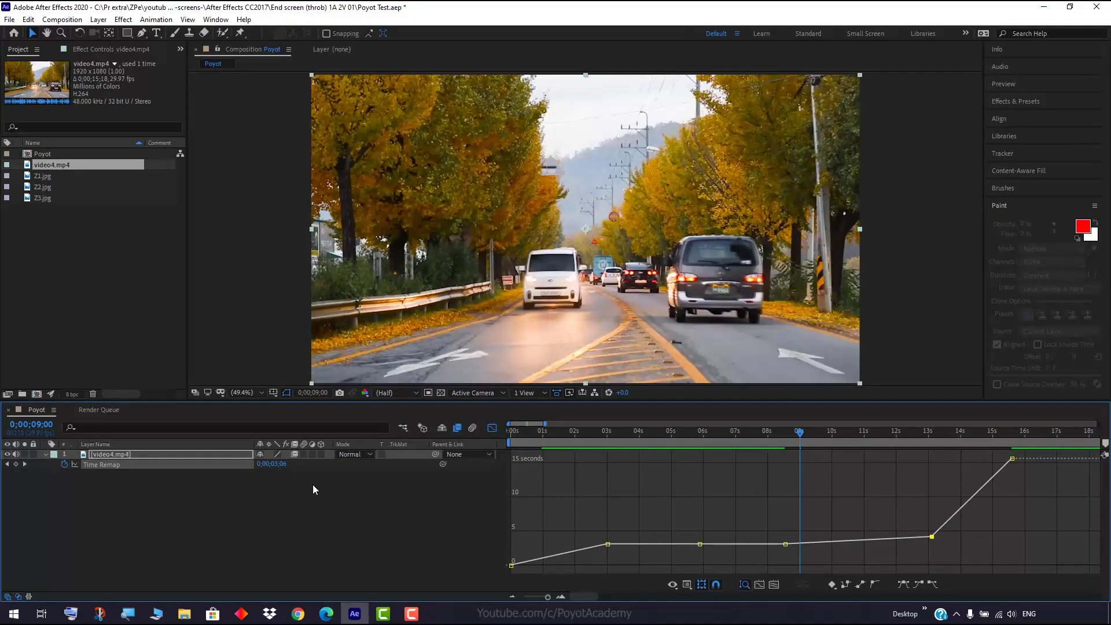
key(space)
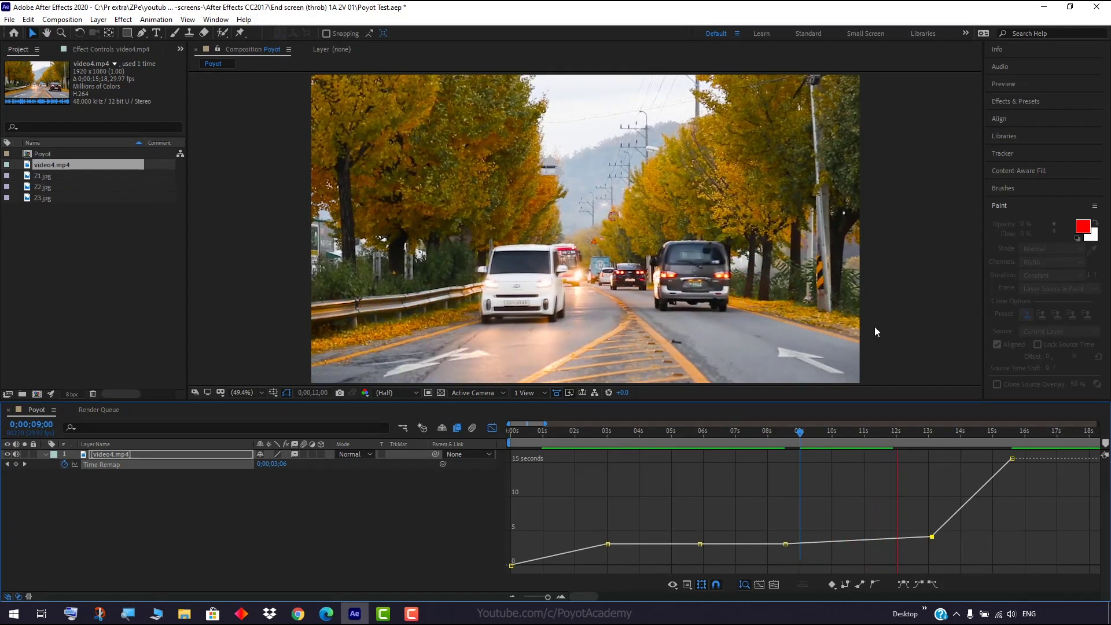
key(space)
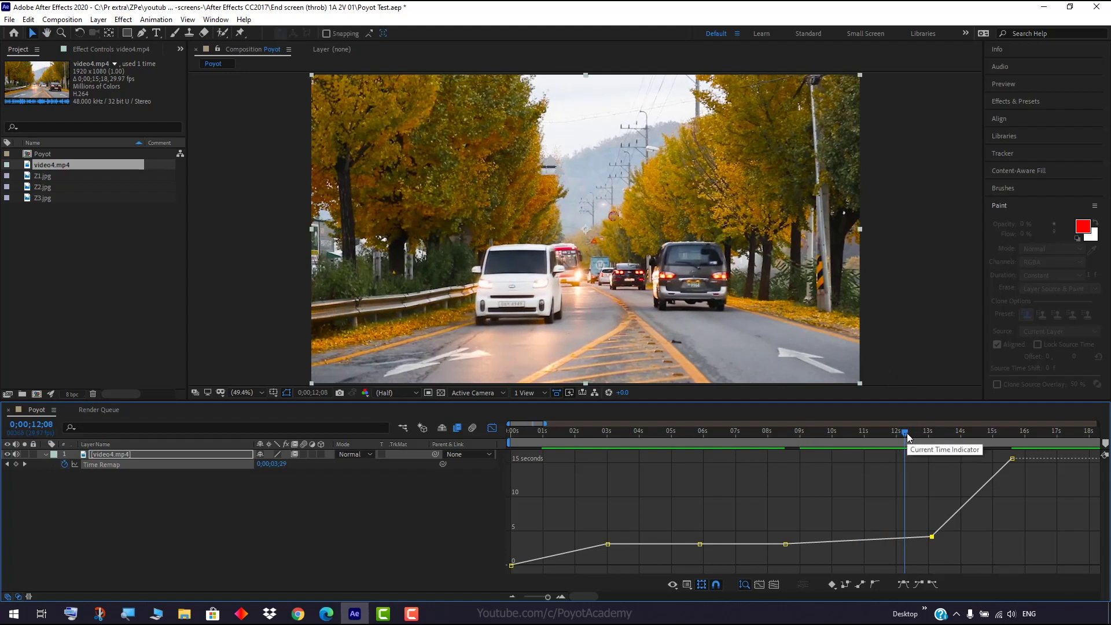
- Leave the Graph Editor view and remove Time Remap with all its keyframes from the video4.mp4 layer
drag(904, 433, 780, 433)
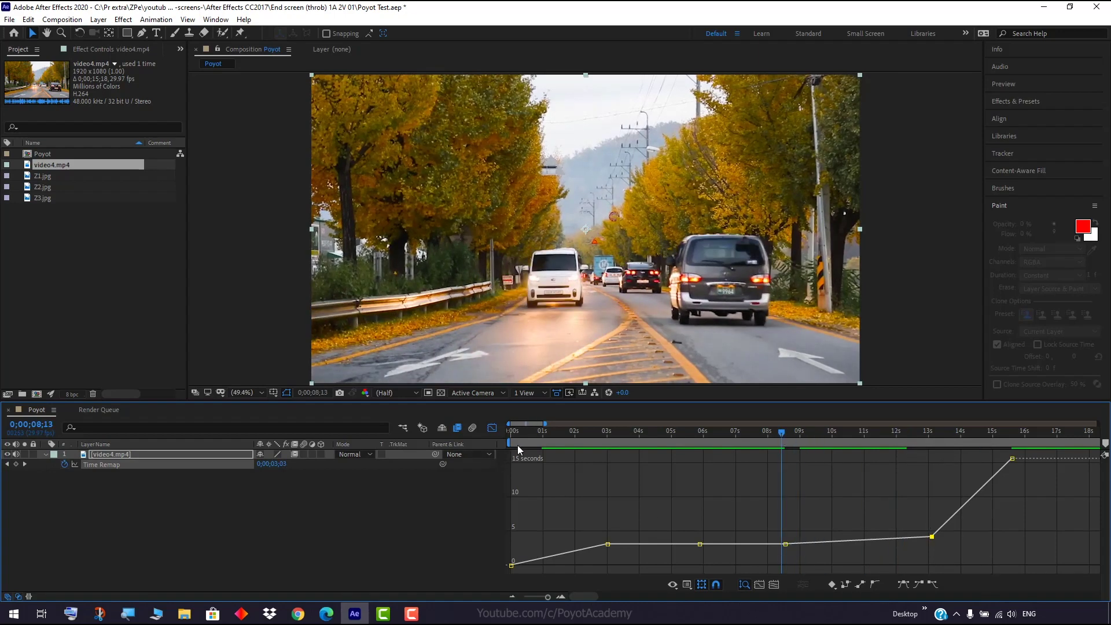
click(492, 428)
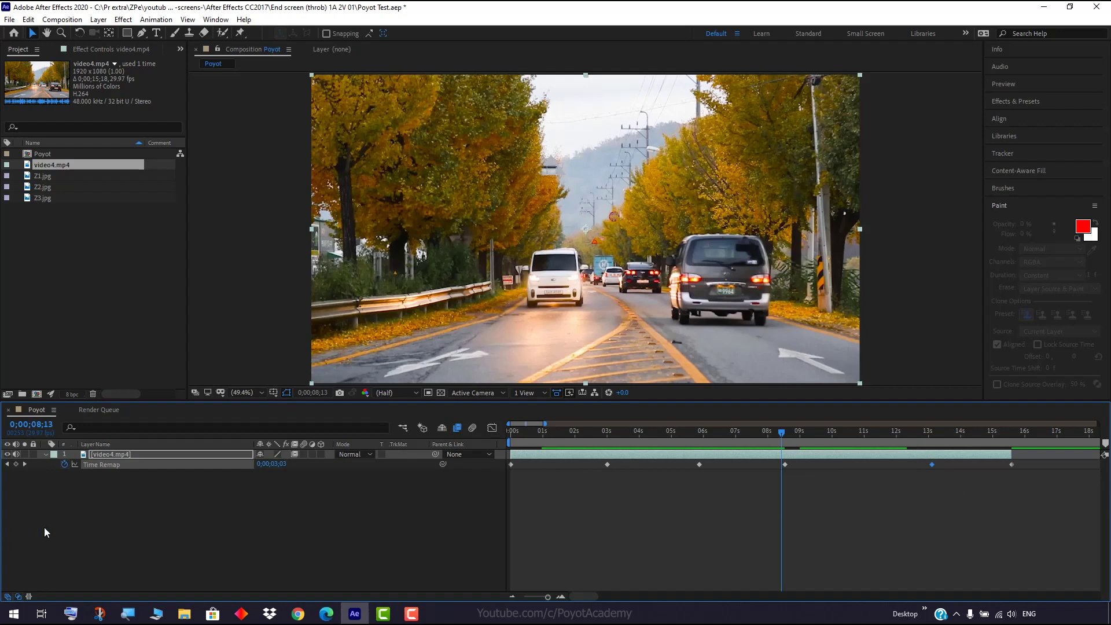
click(117, 483)
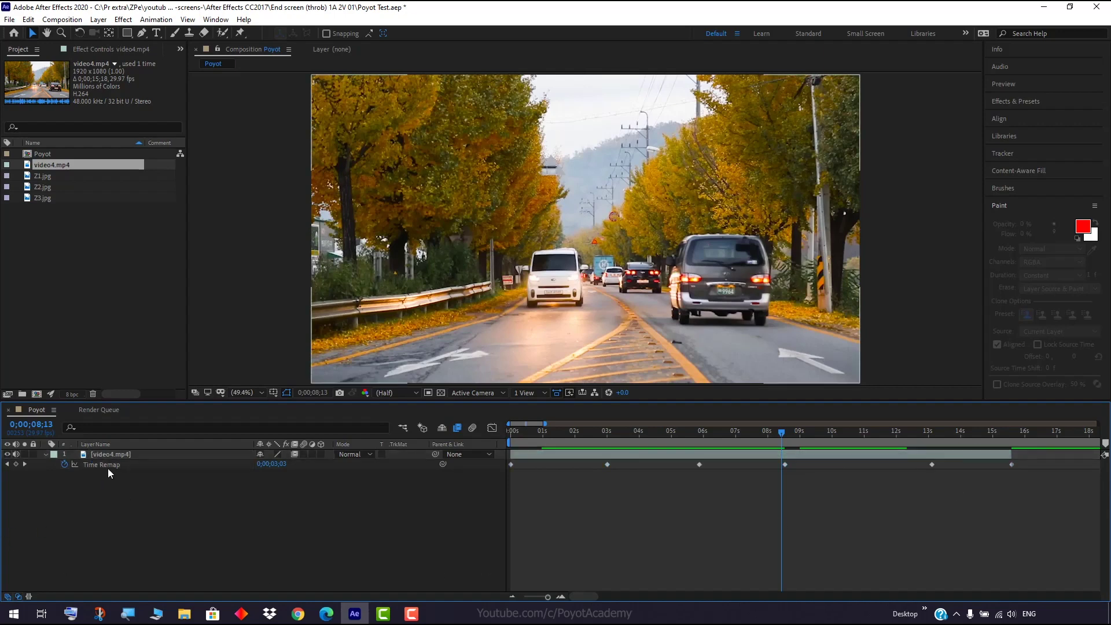
click(108, 464)
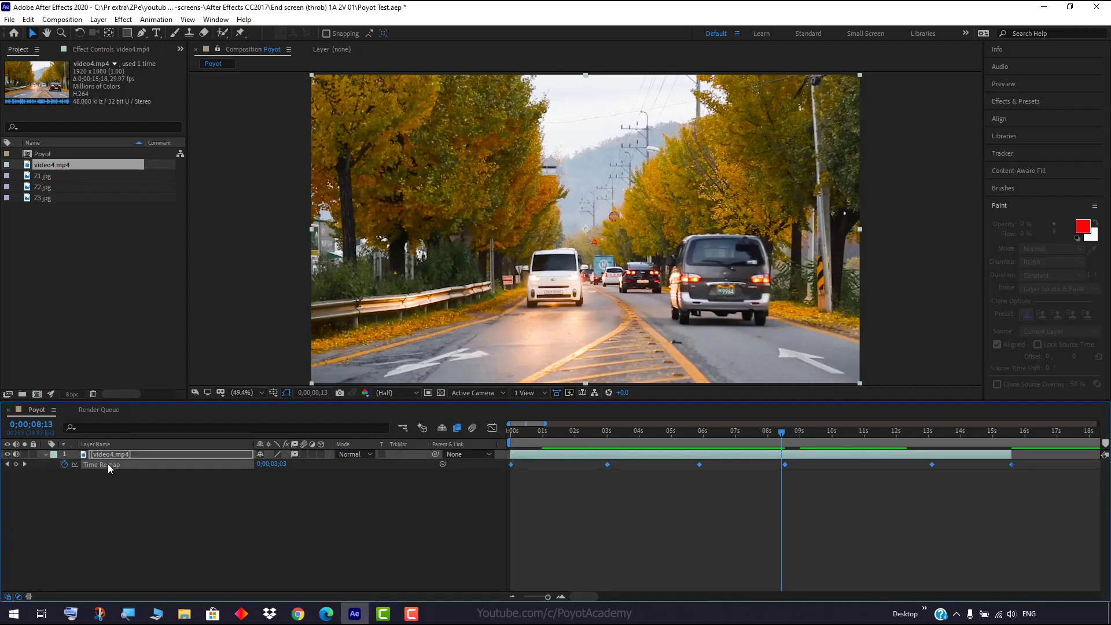
key(Delete)
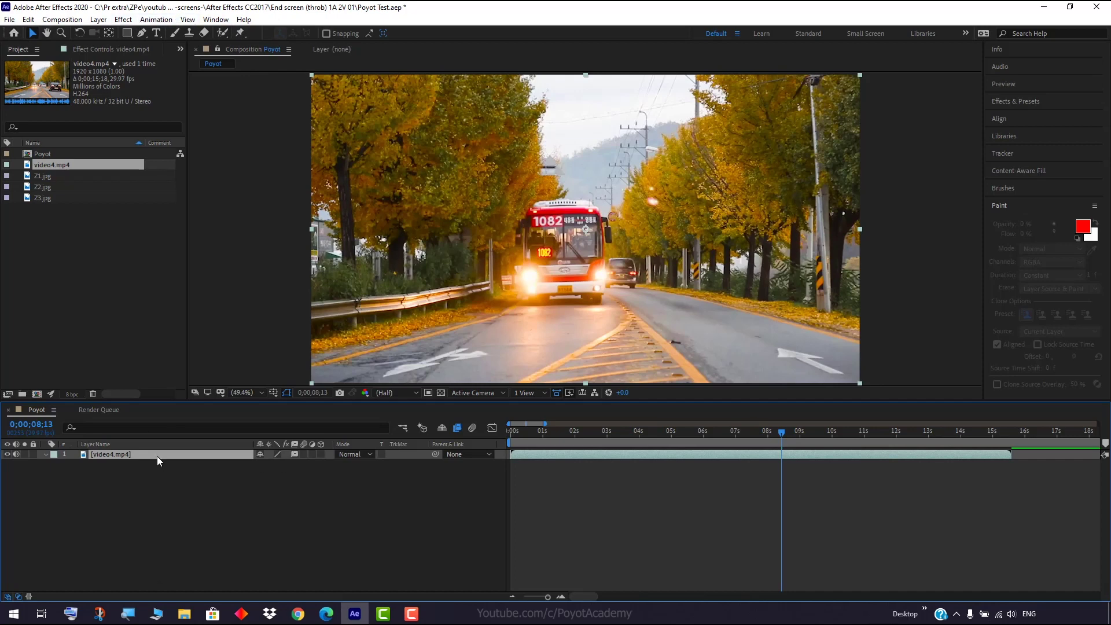
- Apply the Timewarp effect to the video4.mp4 layer
click(124, 20)
mouse_move(184, 320)
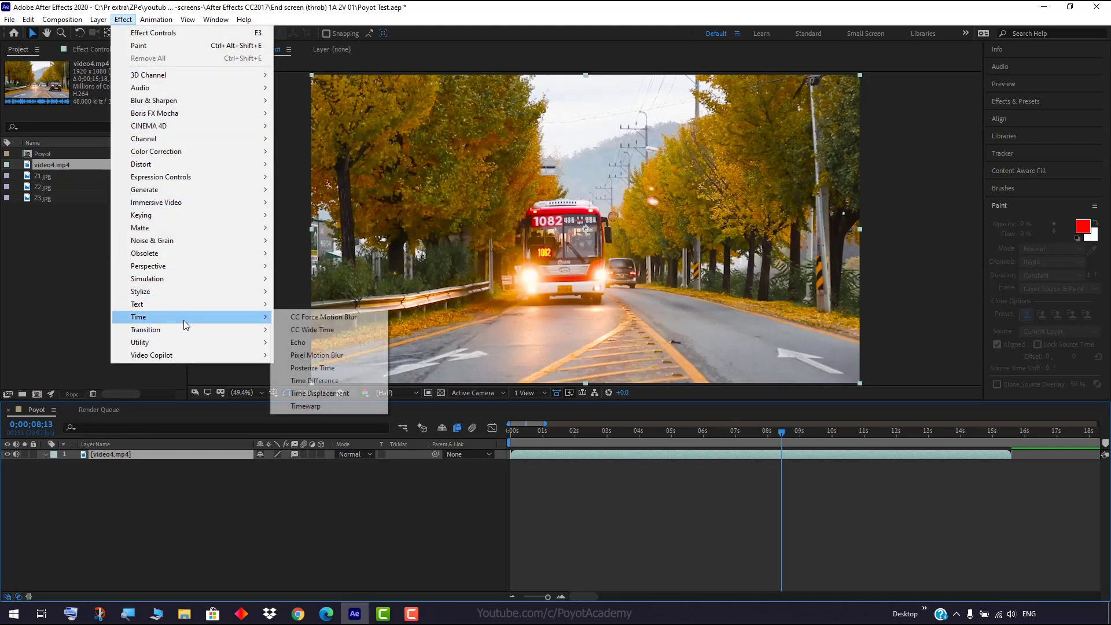
click(328, 406)
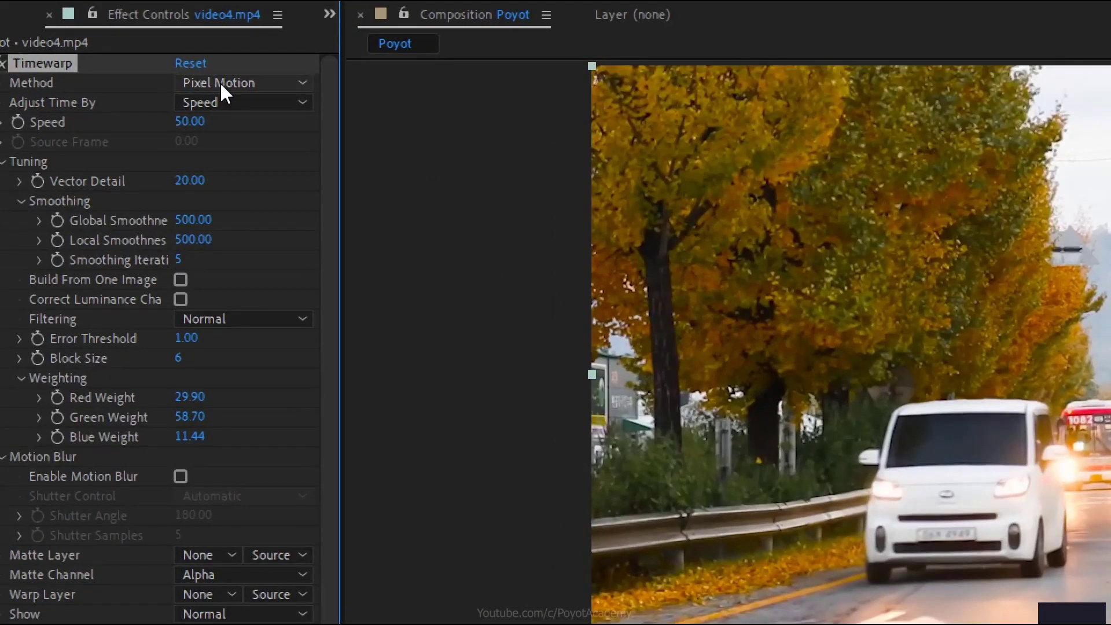
- Examine the choices for Timewarp's Method and Adjust Time By settings
click(126, 84)
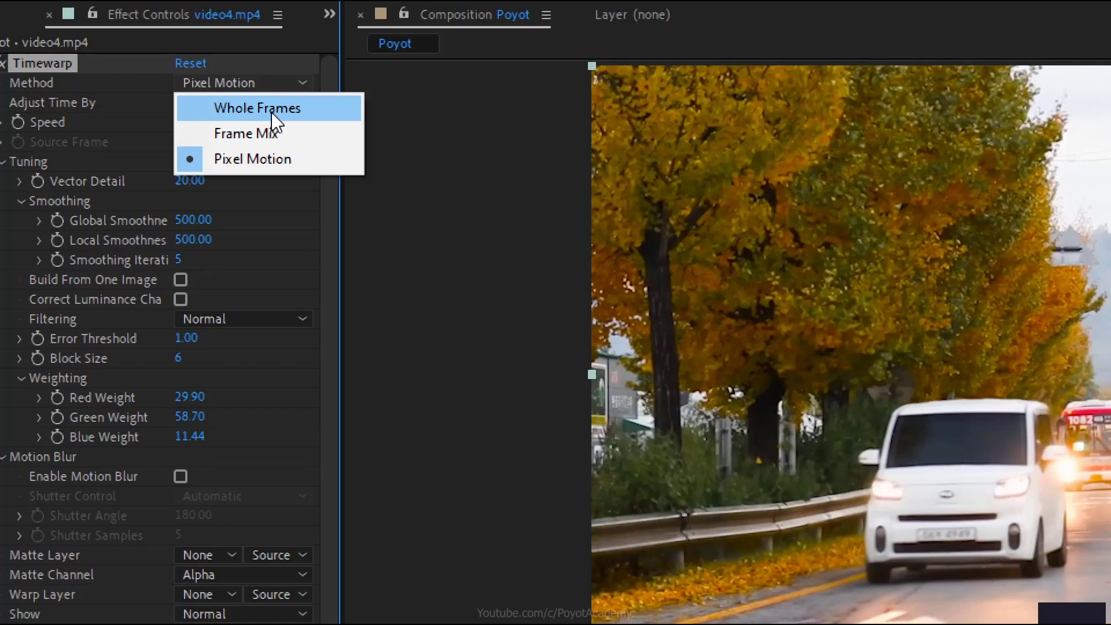
click(44, 98)
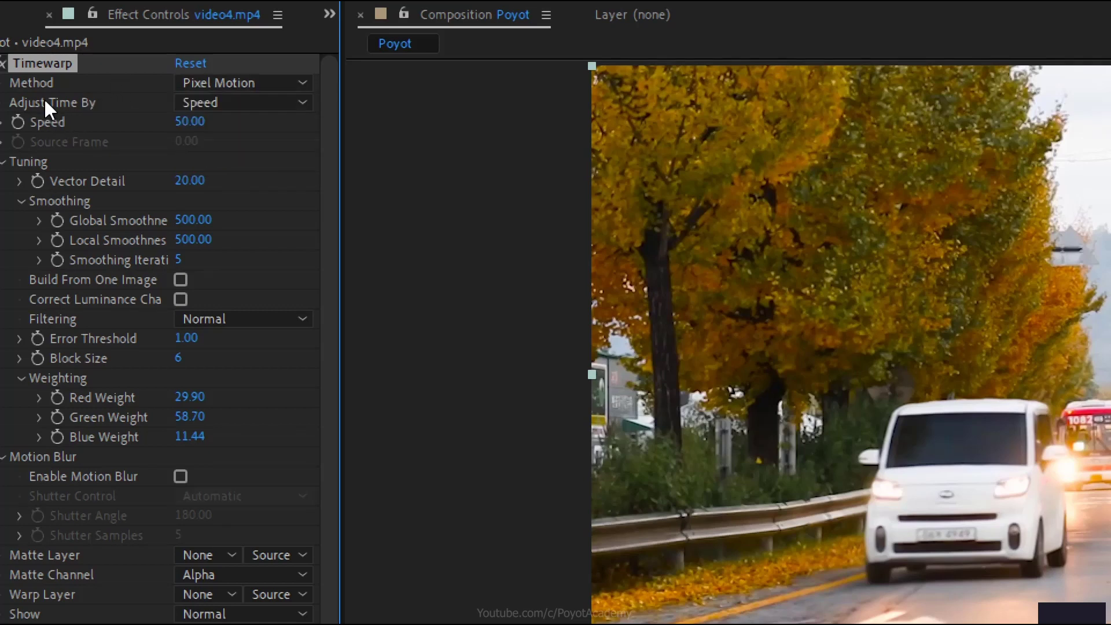
click(289, 104)
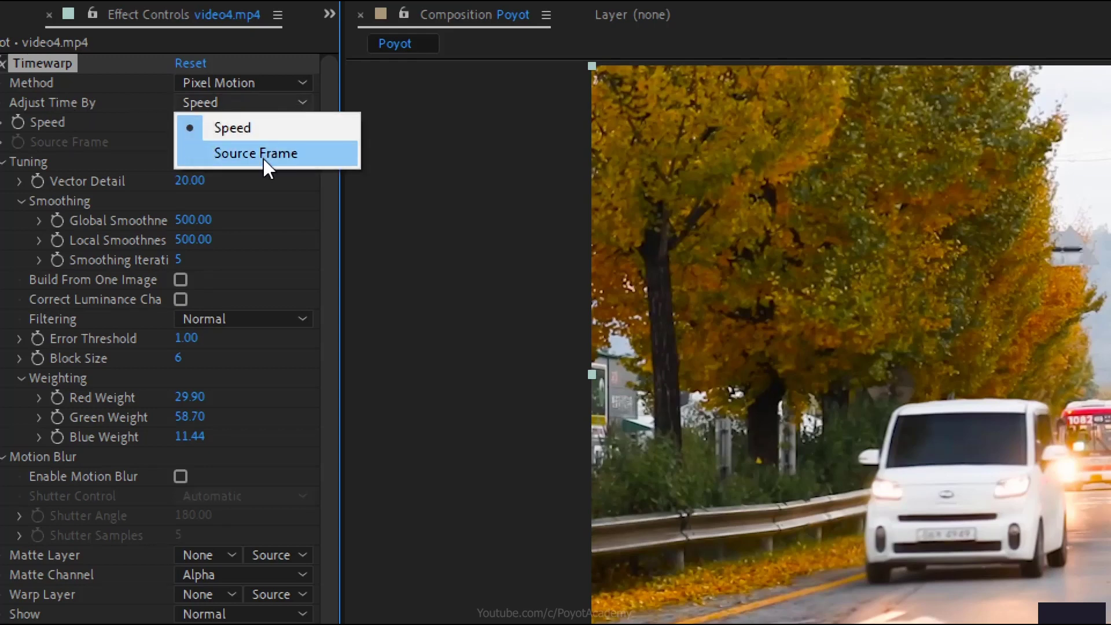
click(278, 102)
click(278, 102)
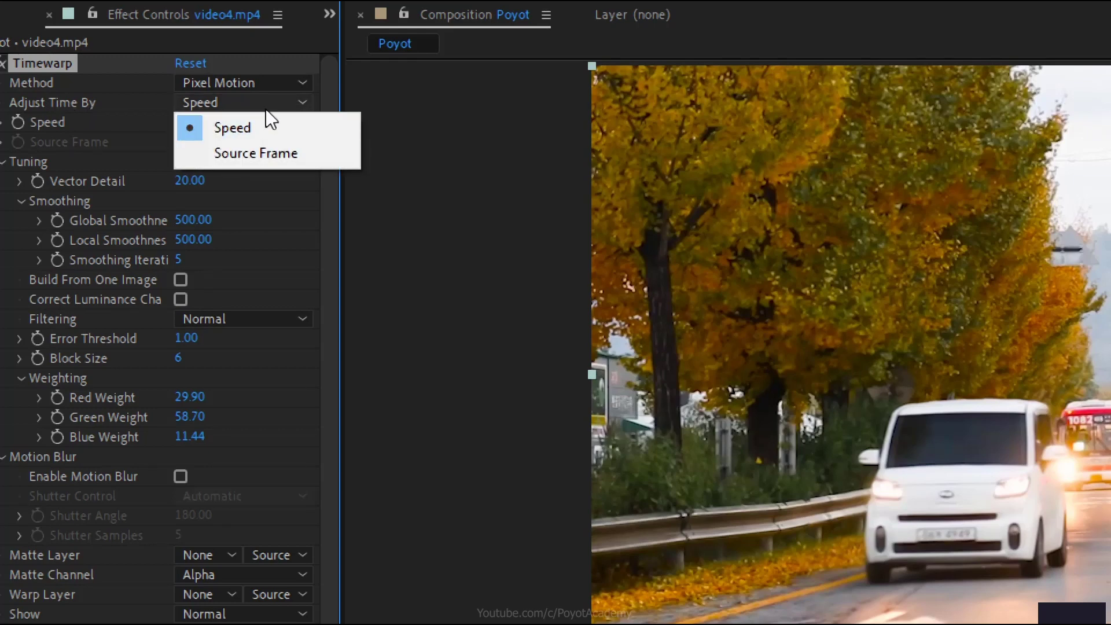
click(23, 116)
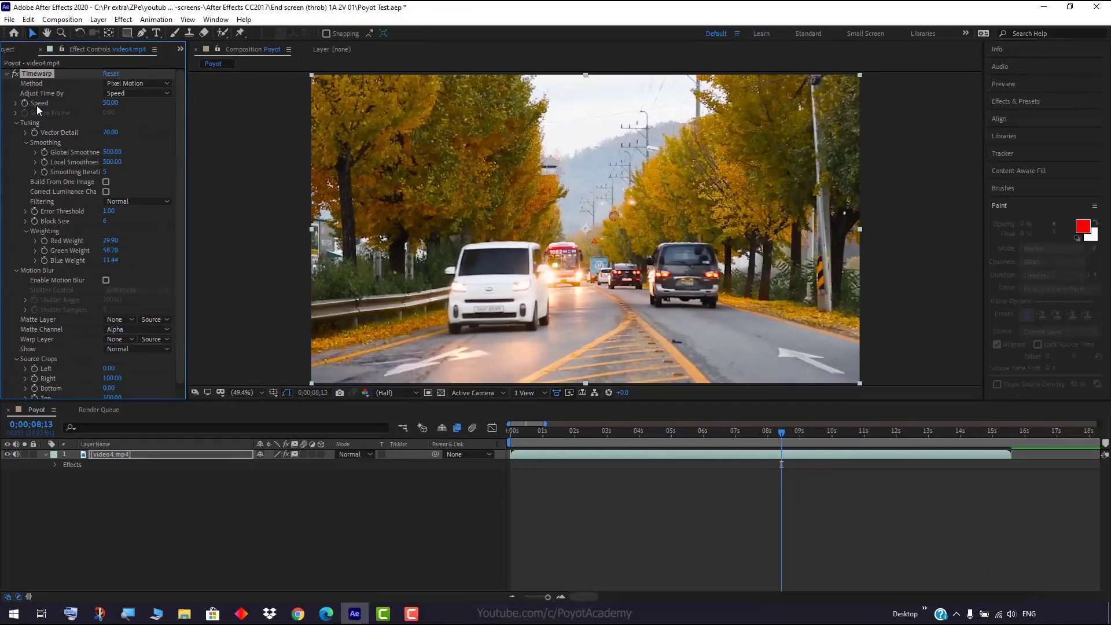
- Add a Timewarp Speed keyframe at 2 seconds and set its value to 20
drag(783, 430, 505, 449)
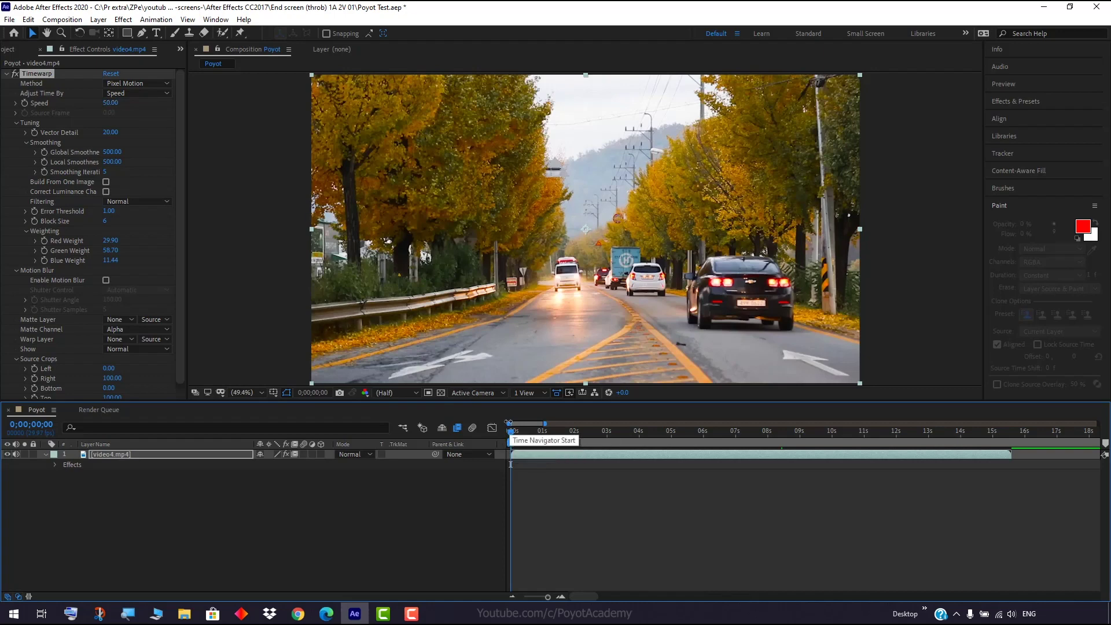
drag(511, 431, 574, 440)
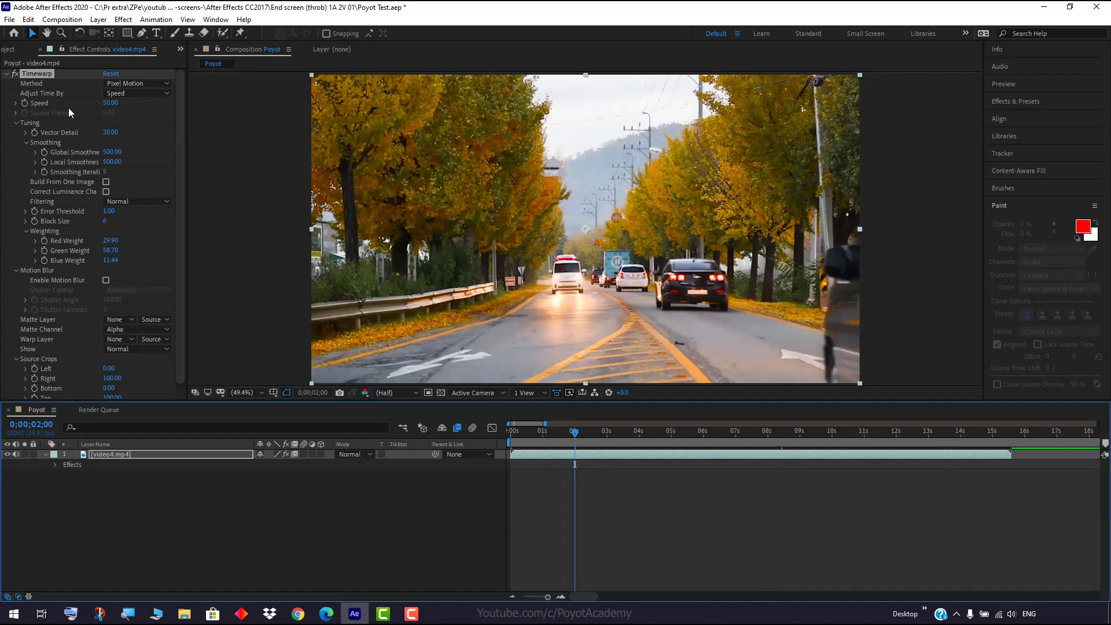
click(25, 102)
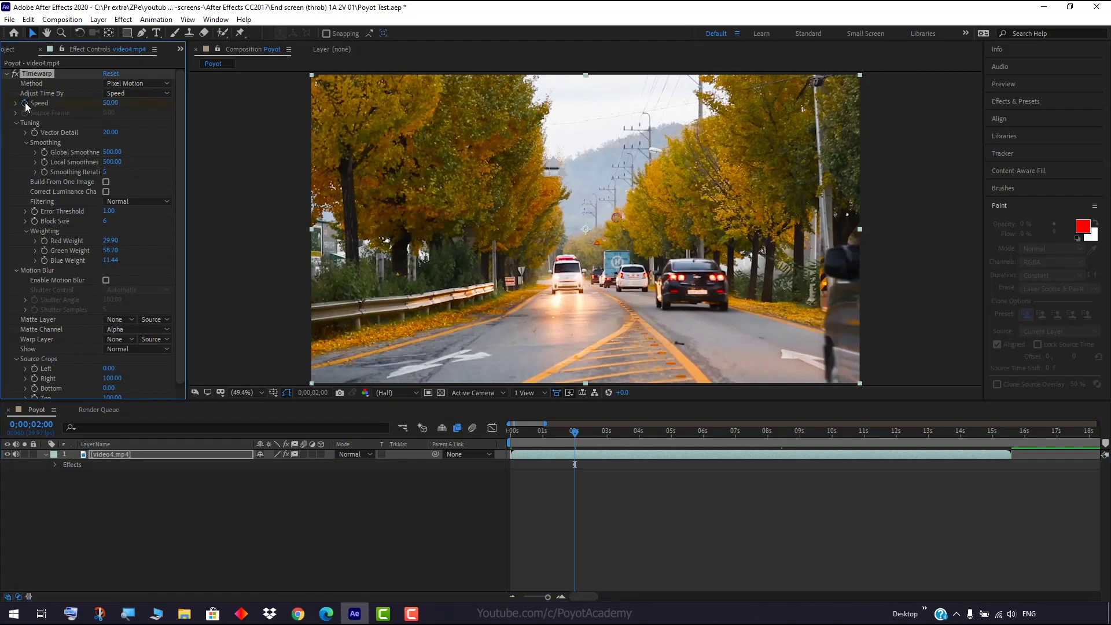
click(109, 103)
text(20)
key(Return)
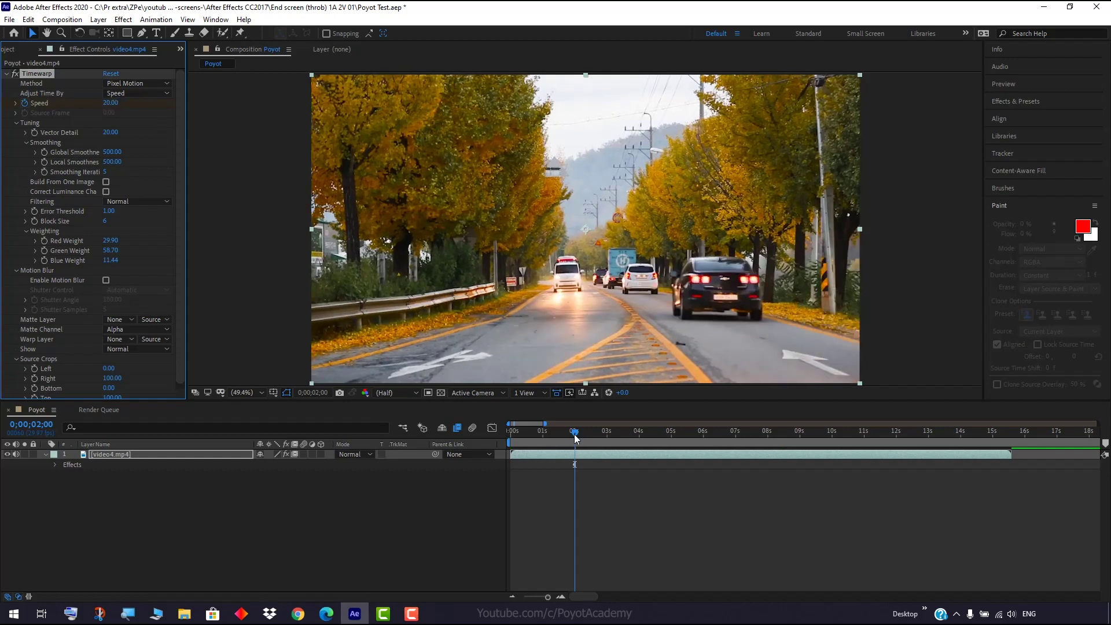
- Preview the clip from the start past the 2-second Speed keyframe
drag(574, 434, 498, 435)
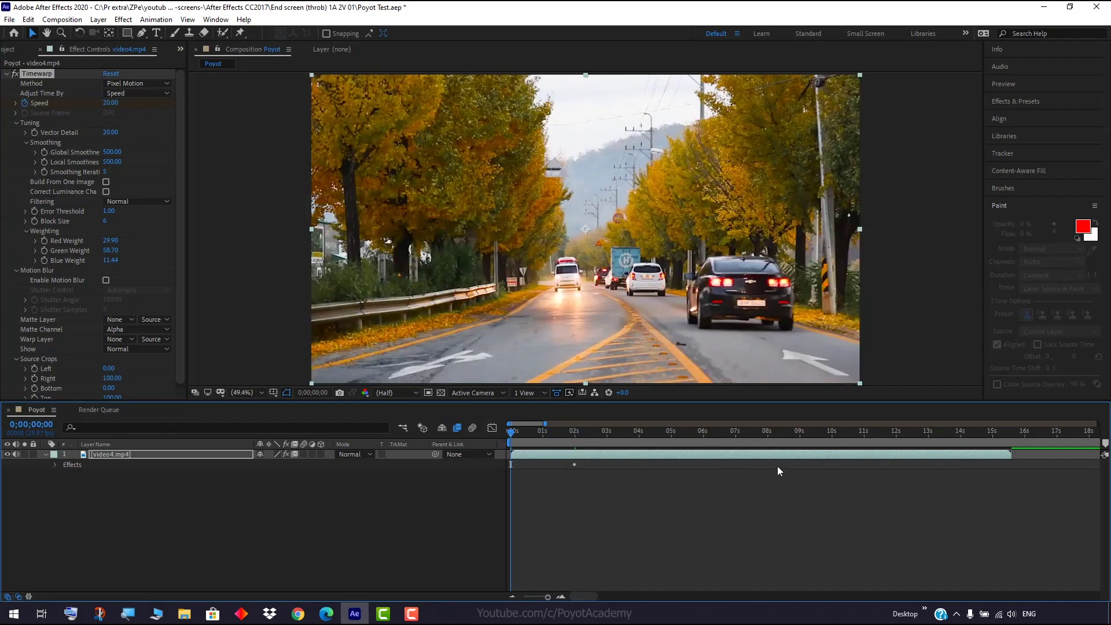
key(space)
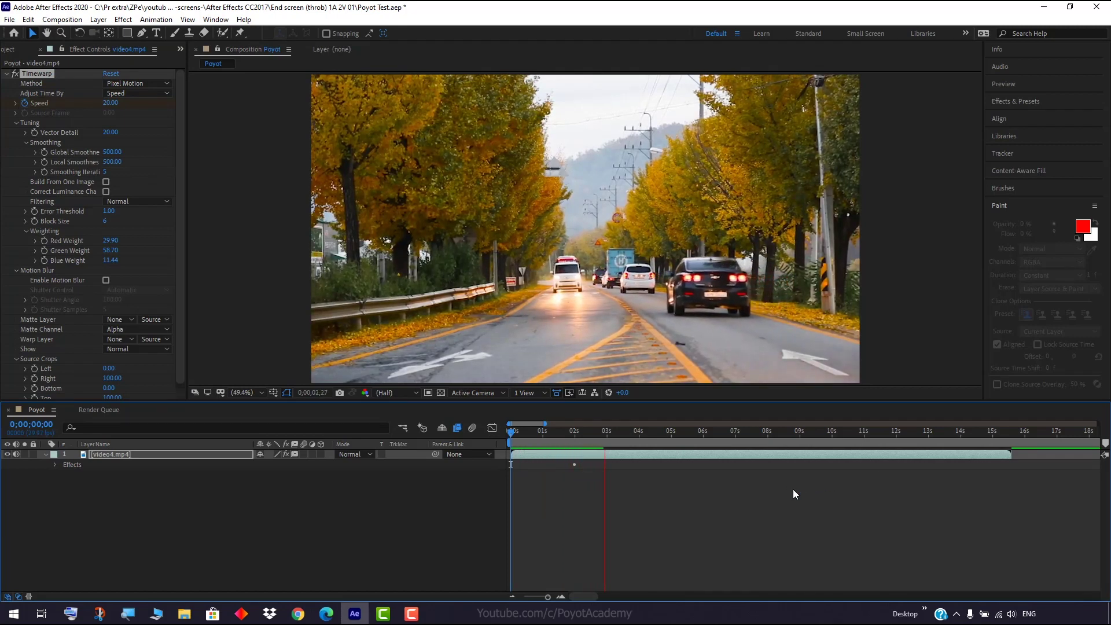
click(605, 474)
- Reveal Timewarp's Speed property in the timeline and set it to 100 at 0;00;01;29, one frame before the 2-second keyframe
drag(605, 435, 575, 439)
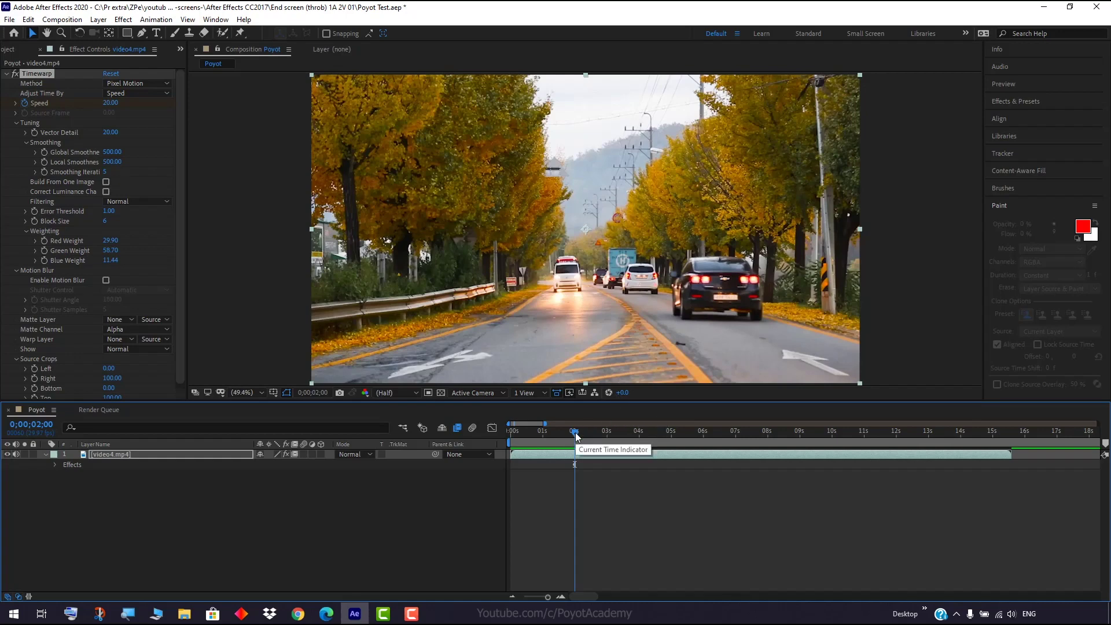
mouse_move(575, 434)
mouse_down()
mouse_move(548, 431)
mouse_move(576, 434)
mouse_up()
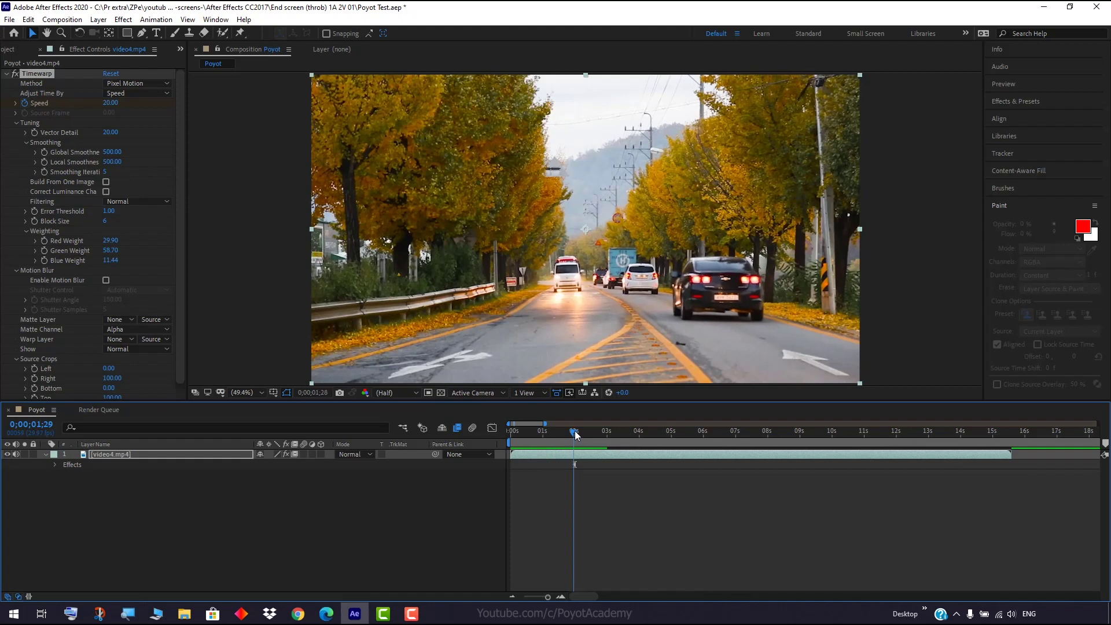
click(575, 465)
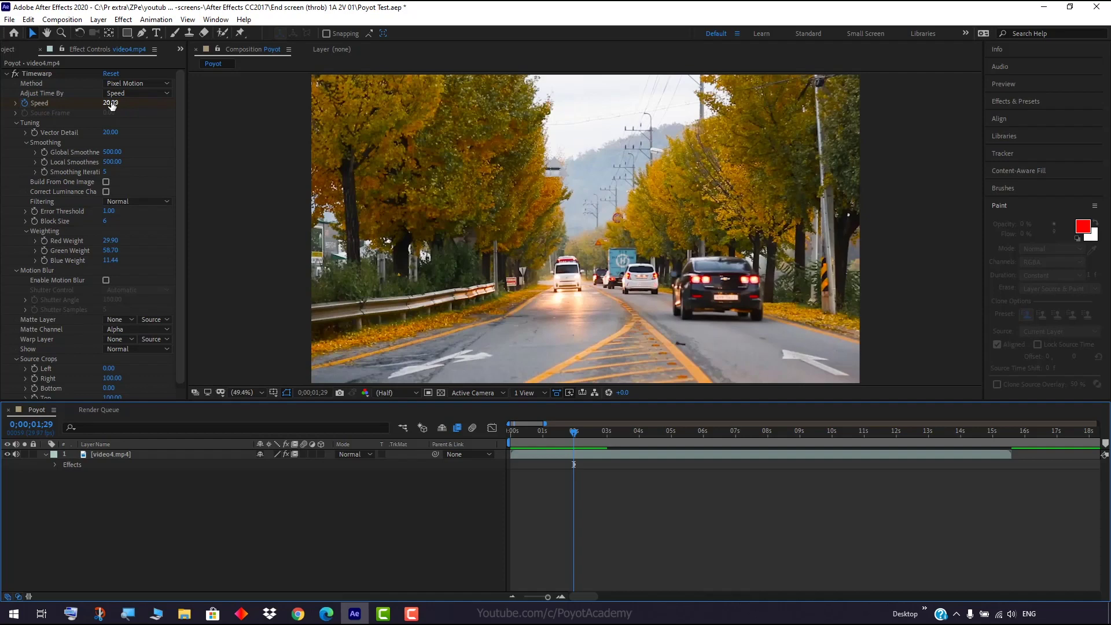
click(55, 465)
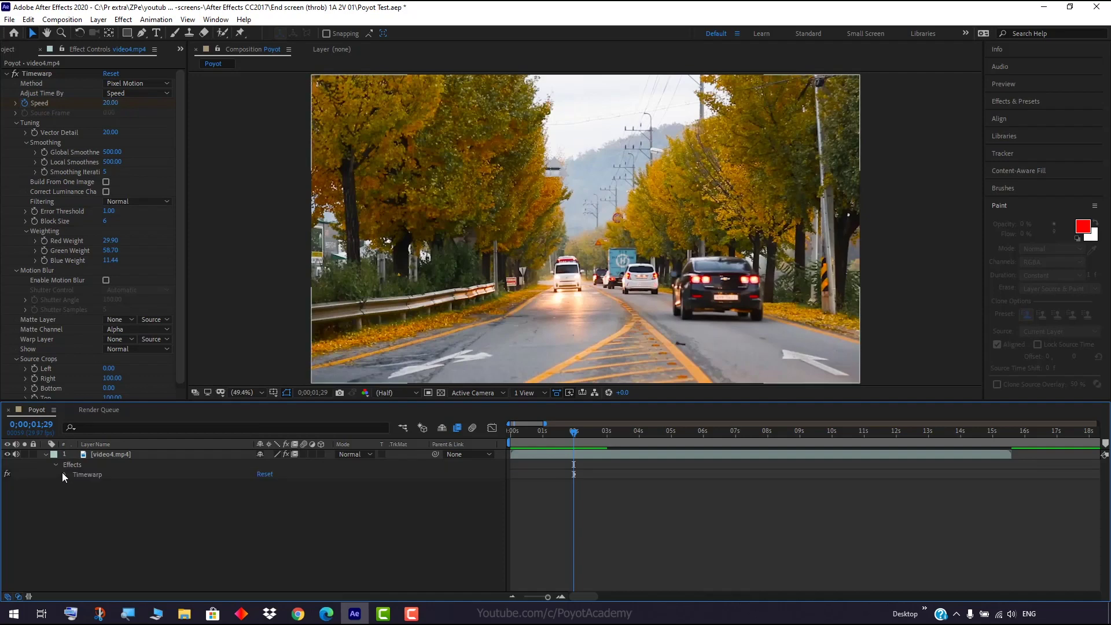
click(64, 474)
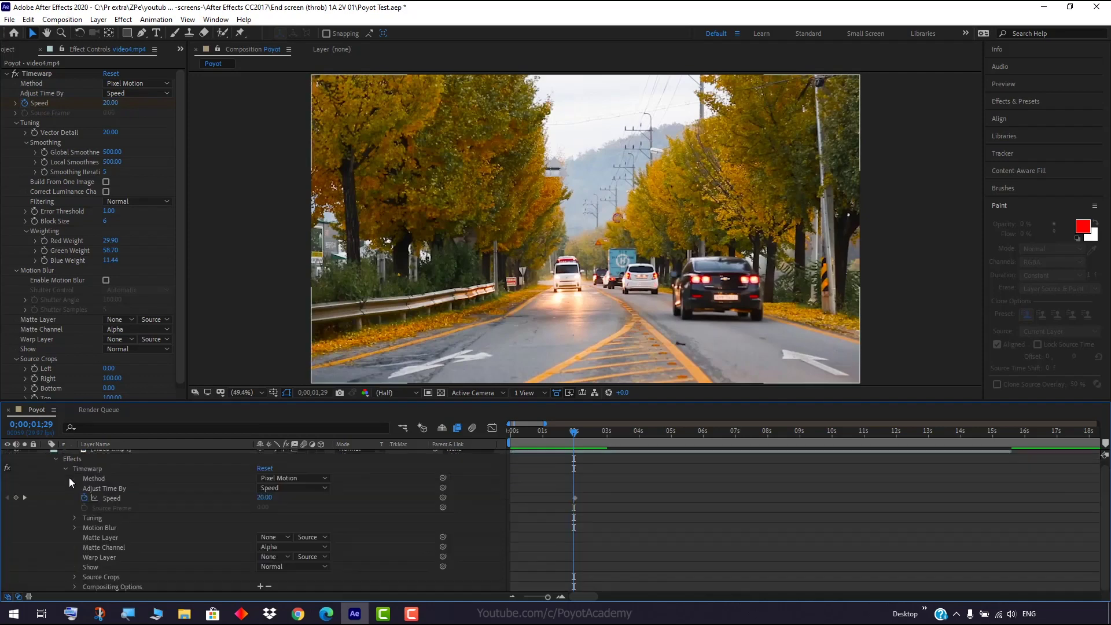
click(574, 498)
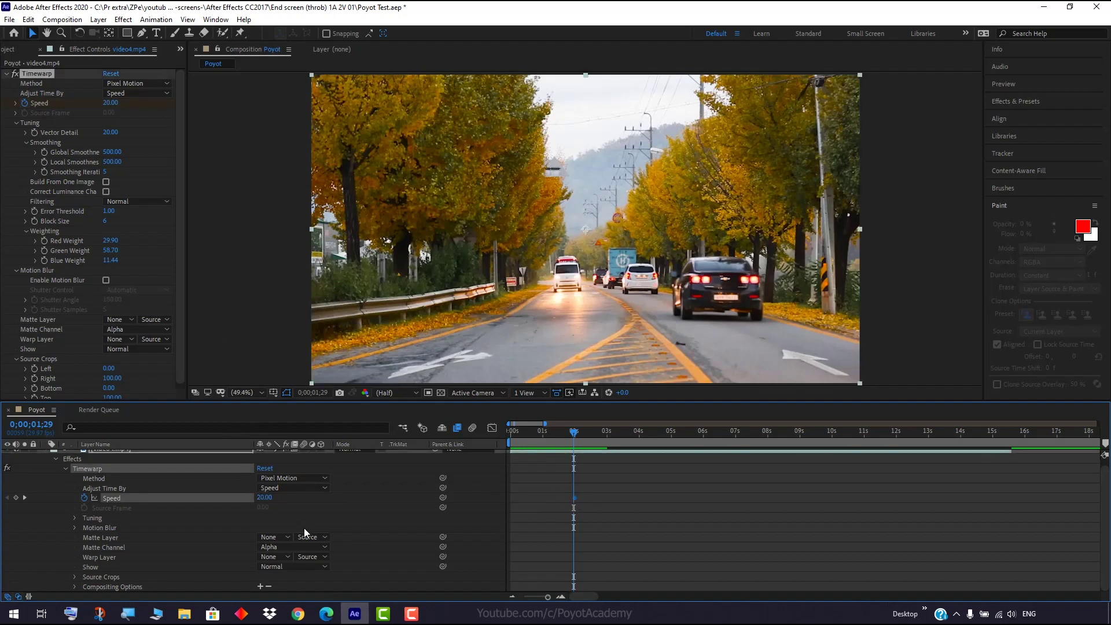
click(265, 496)
text(100)
key(Return)
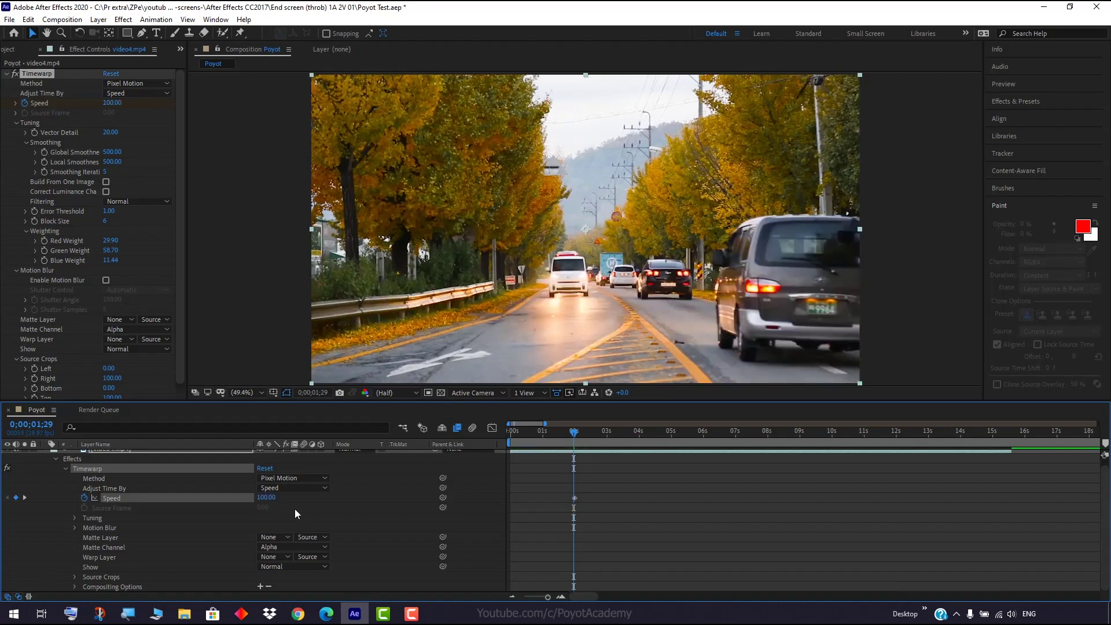
- Preview the clip from the start to check the speed change from 100 to 20 around 2 seconds
drag(574, 439, 499, 439)
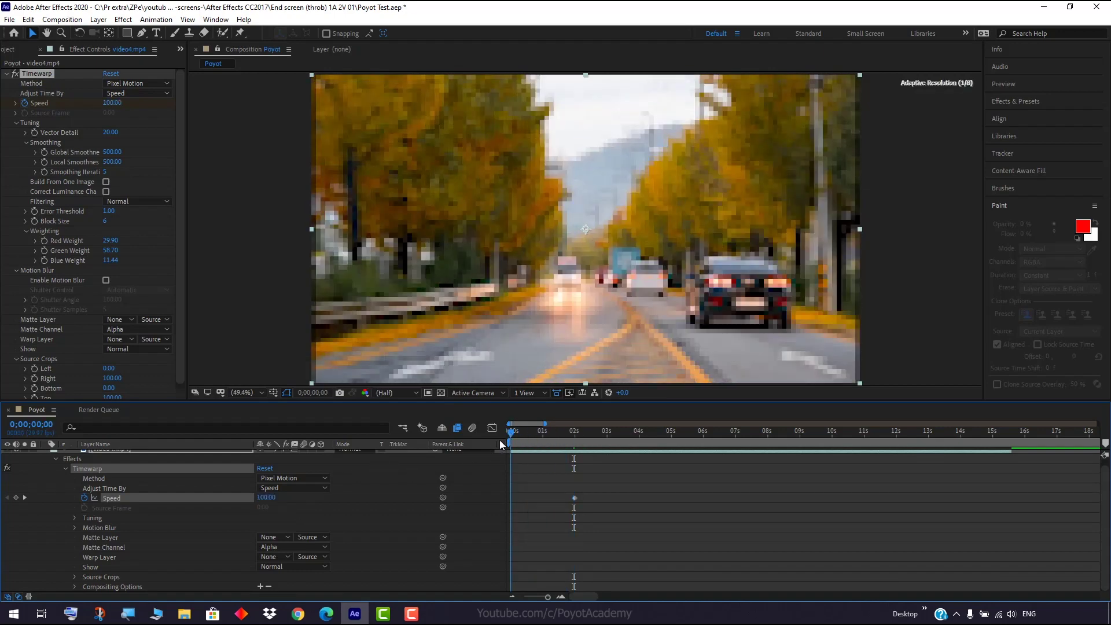
key(space)
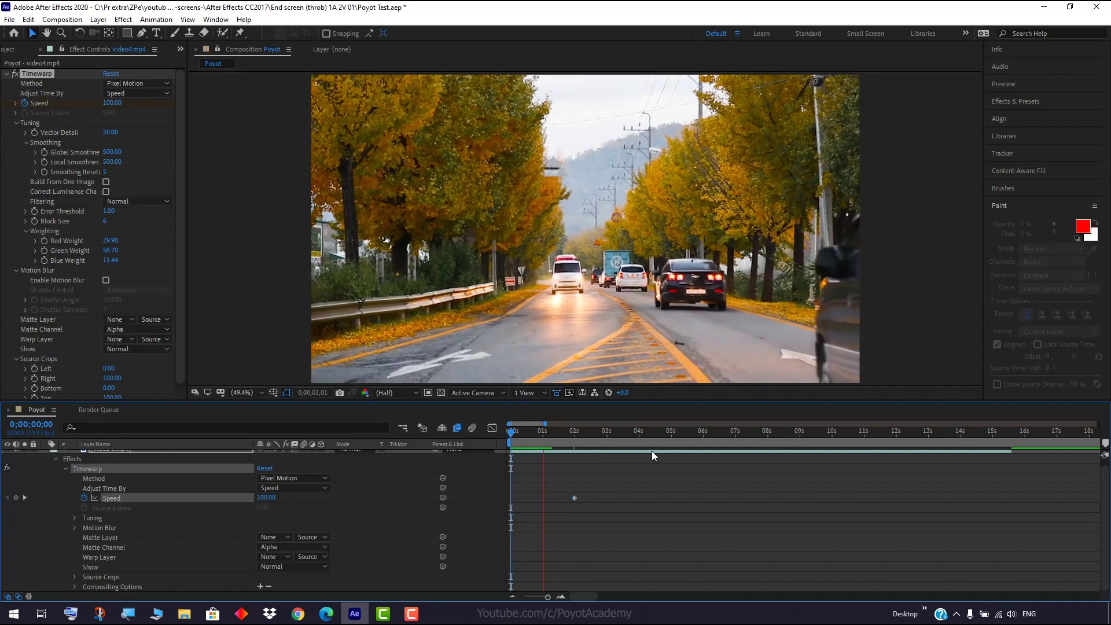
key(space)
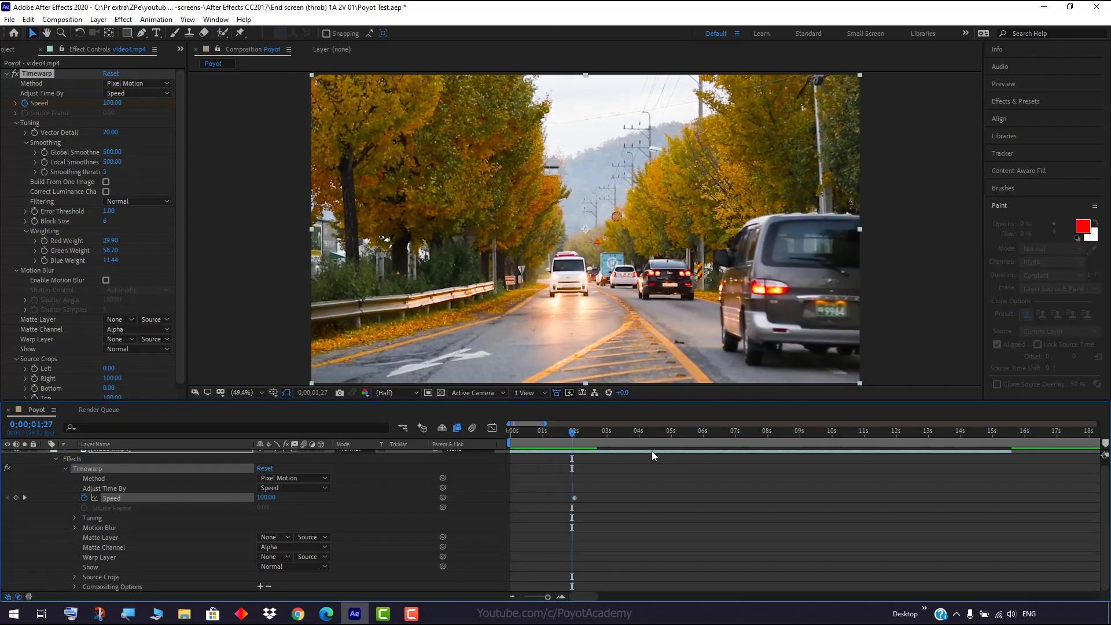
- Set Timewarp's Speed to 30 at 0;00;02;01
click(574, 432)
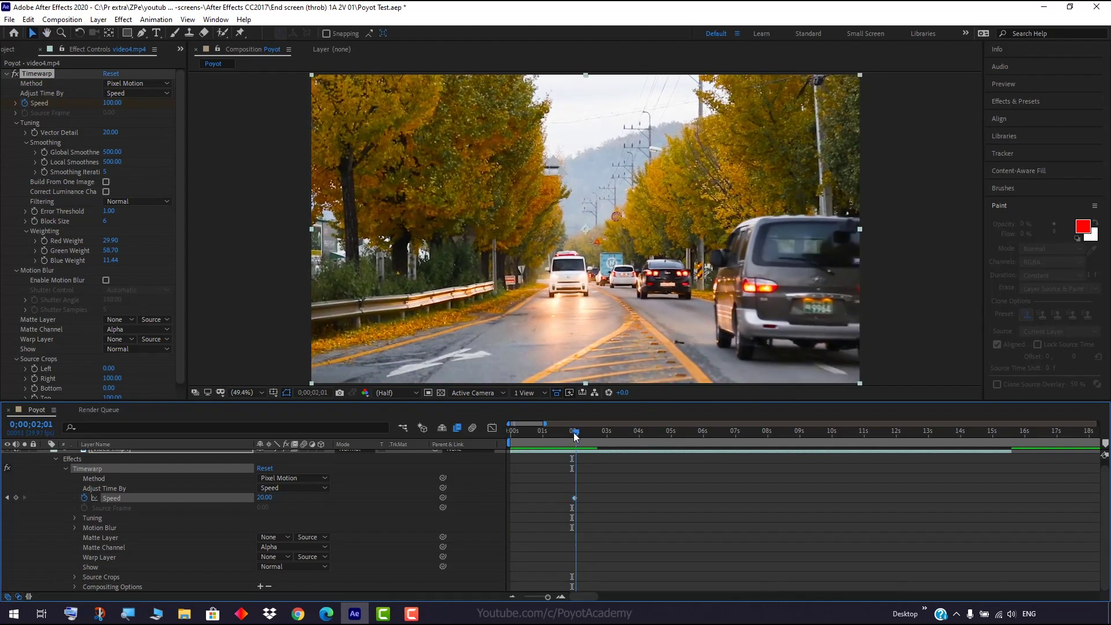
drag(575, 432, 574, 432)
click(111, 132)
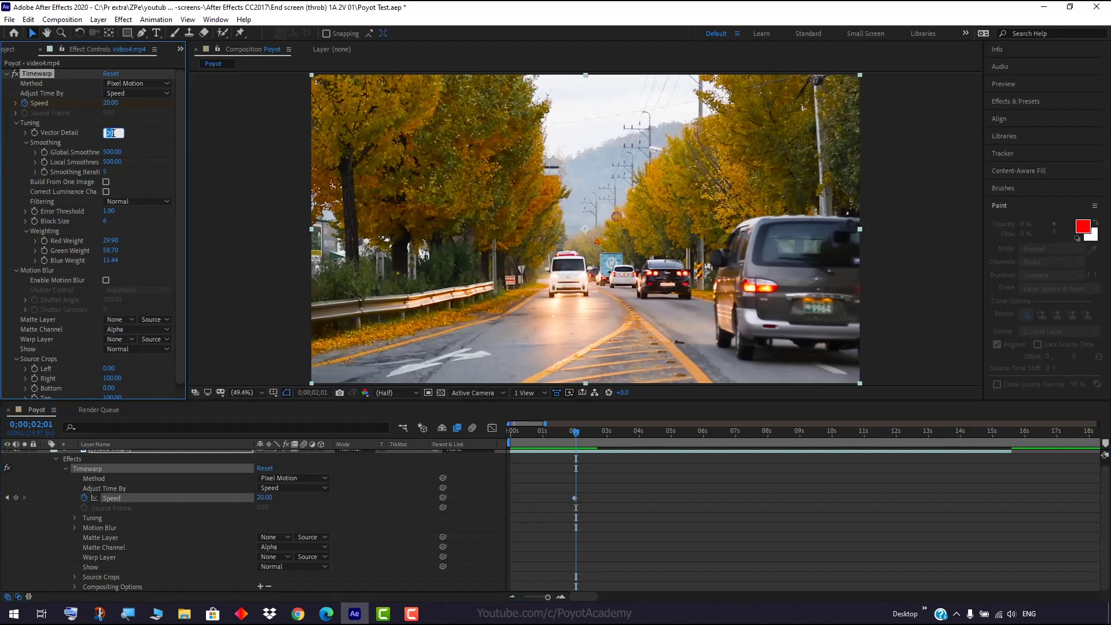
click(109, 103)
text(30)
key(Return)
- Preview the clip from the start to about 4 seconds to check the slowed section
drag(576, 438, 511, 435)
key(space)
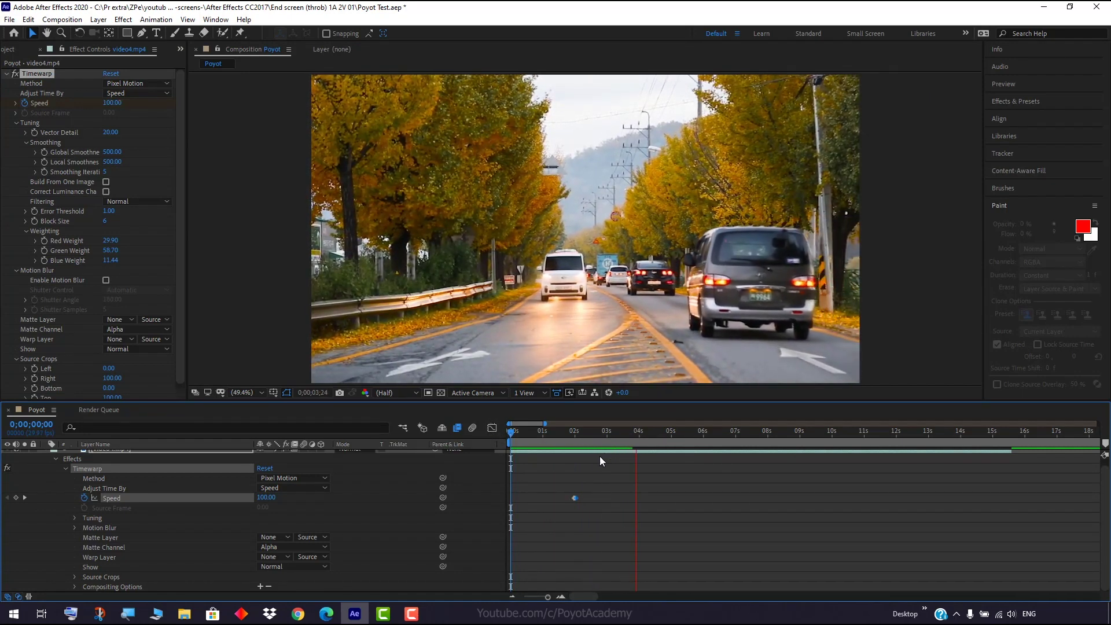
key(space)
- Add a Timewarp Speed keyframe at 0;00;04;01 with a value of 29
mouse_move(575, 498)
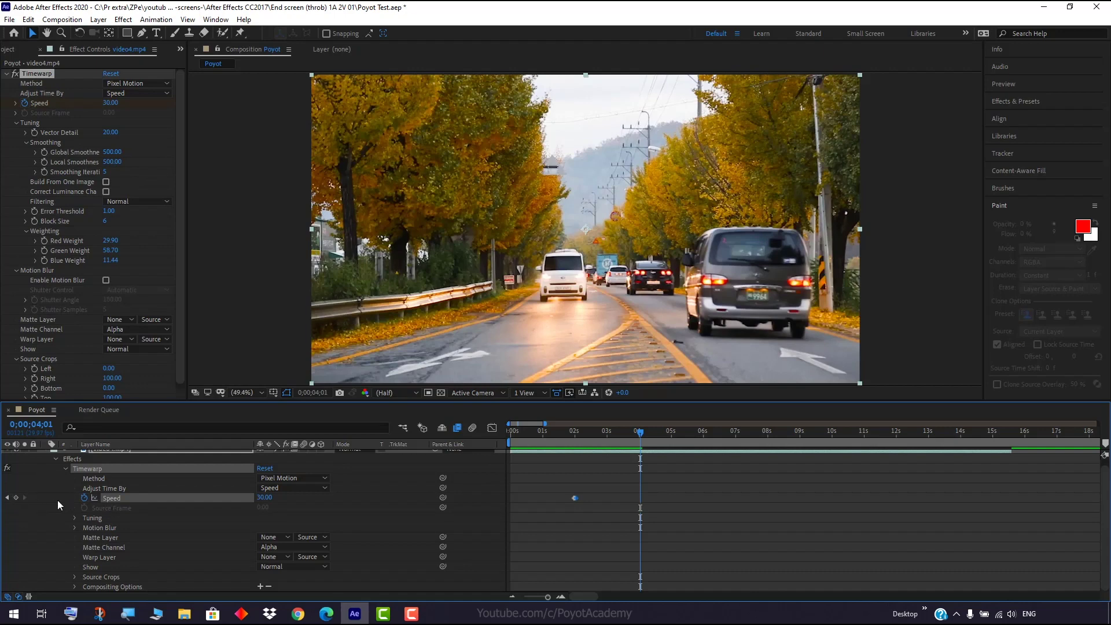
click(16, 497)
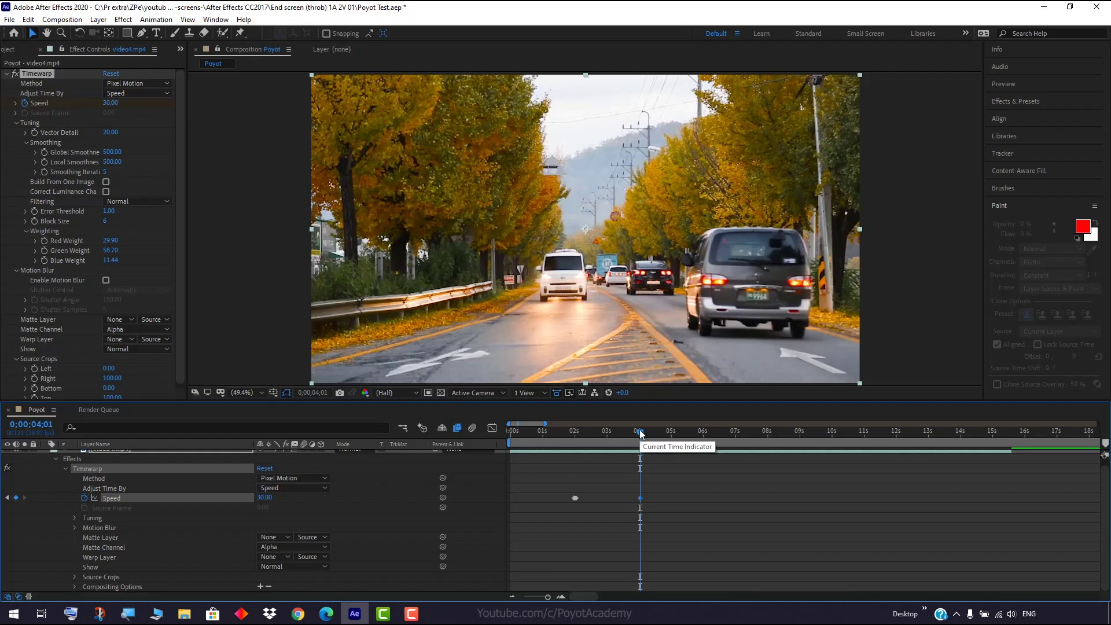
key(ctrl+z)
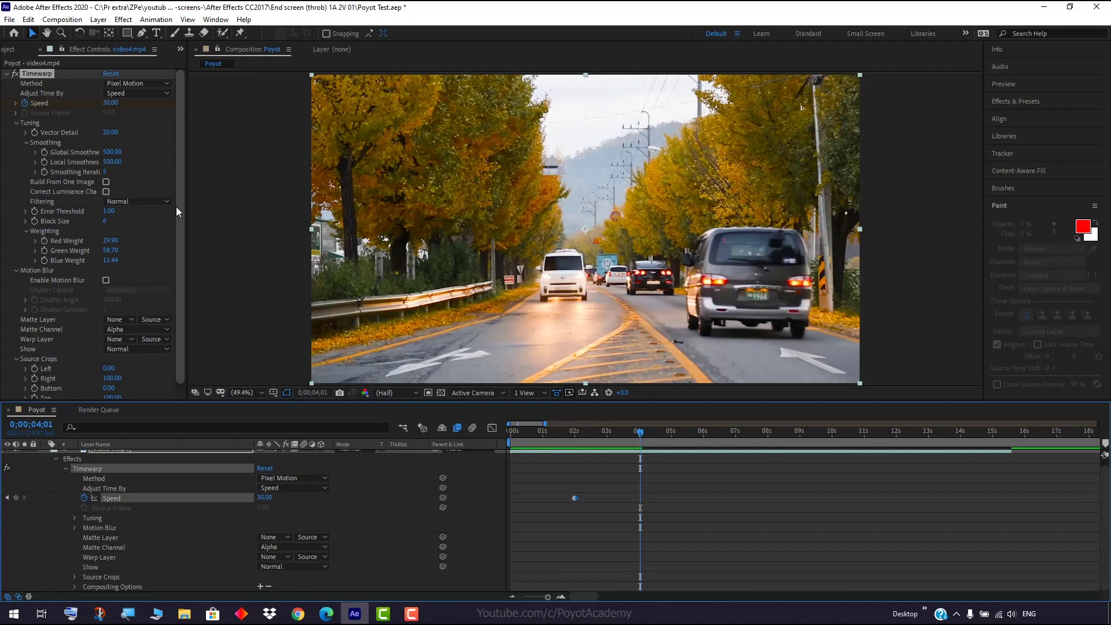
click(111, 102)
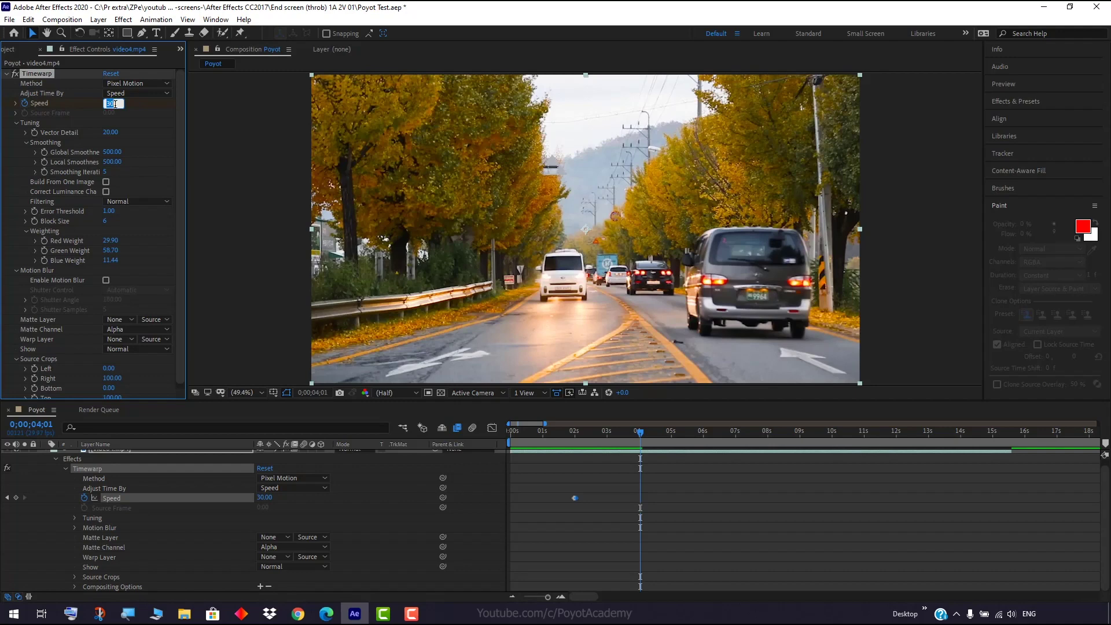
text(29)
key(Return)
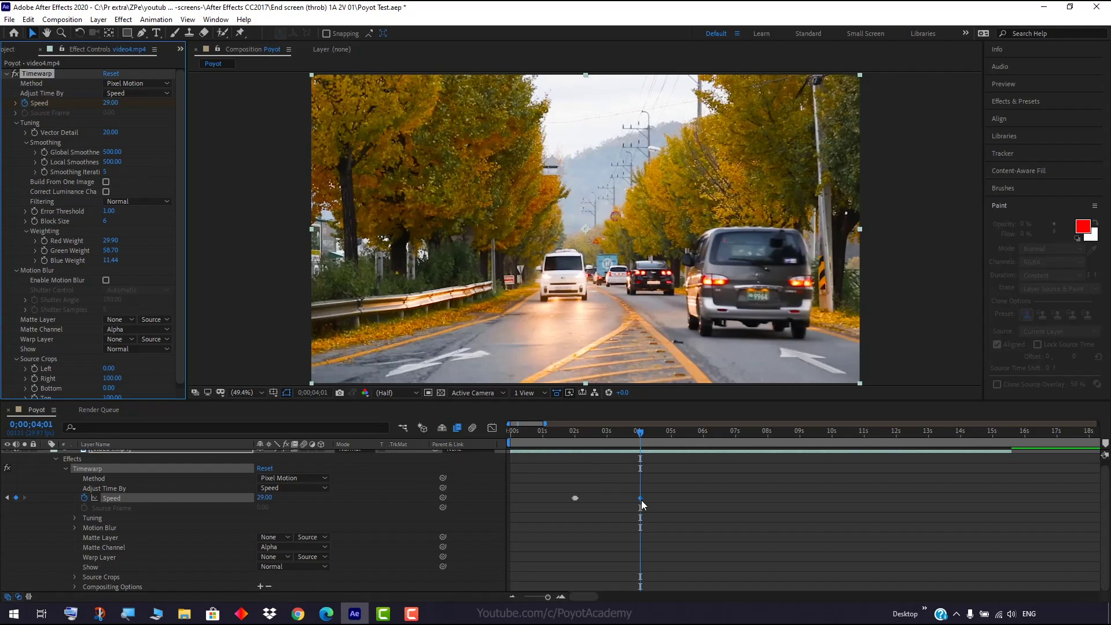
- Move one frame forward to 0;00;04;02 and set Timewarp's Speed to 100
click(639, 433)
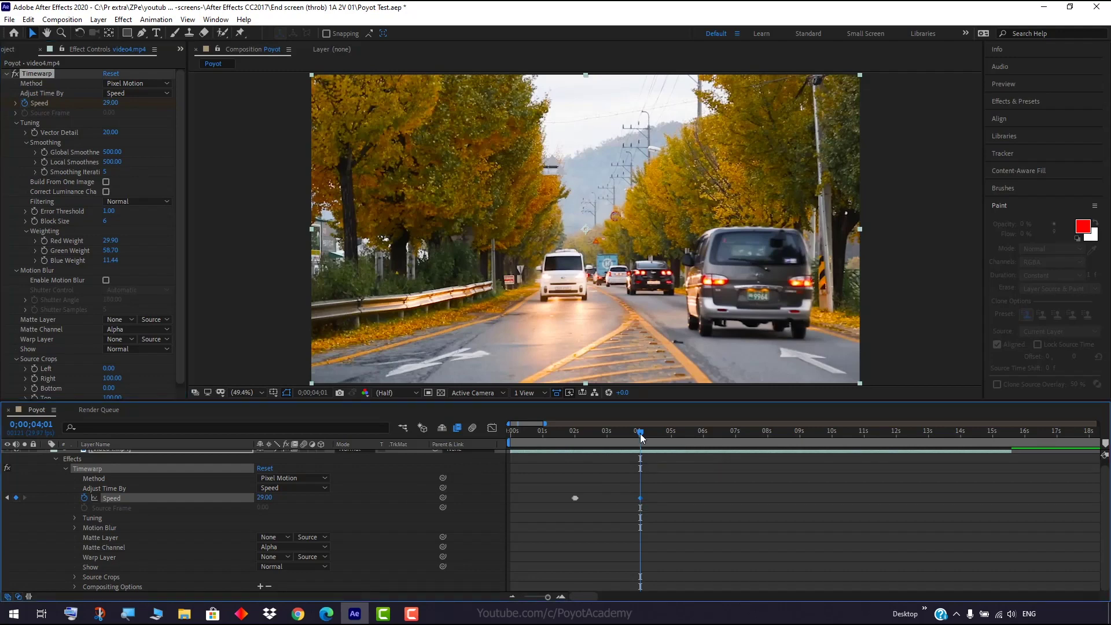
drag(639, 433, 640, 432)
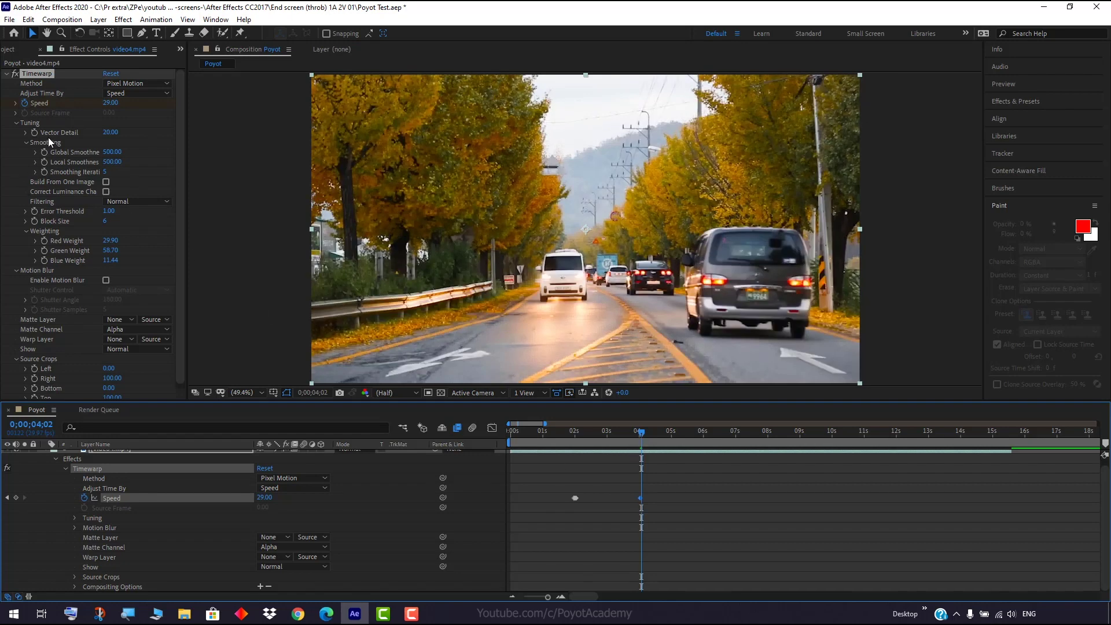
click(110, 103)
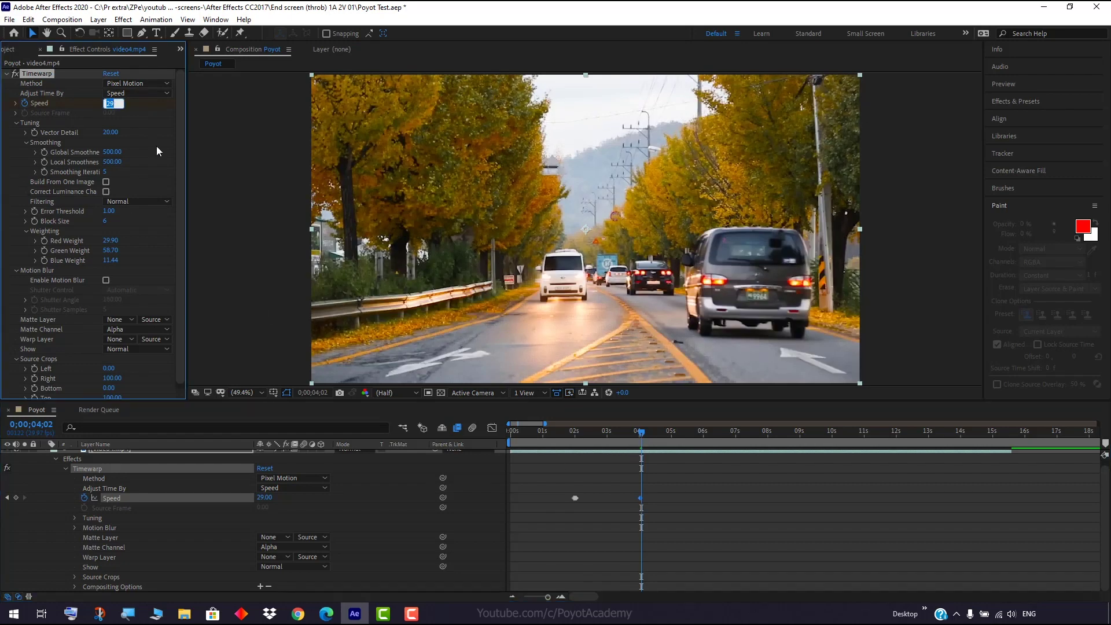
text(100)
key(Return)
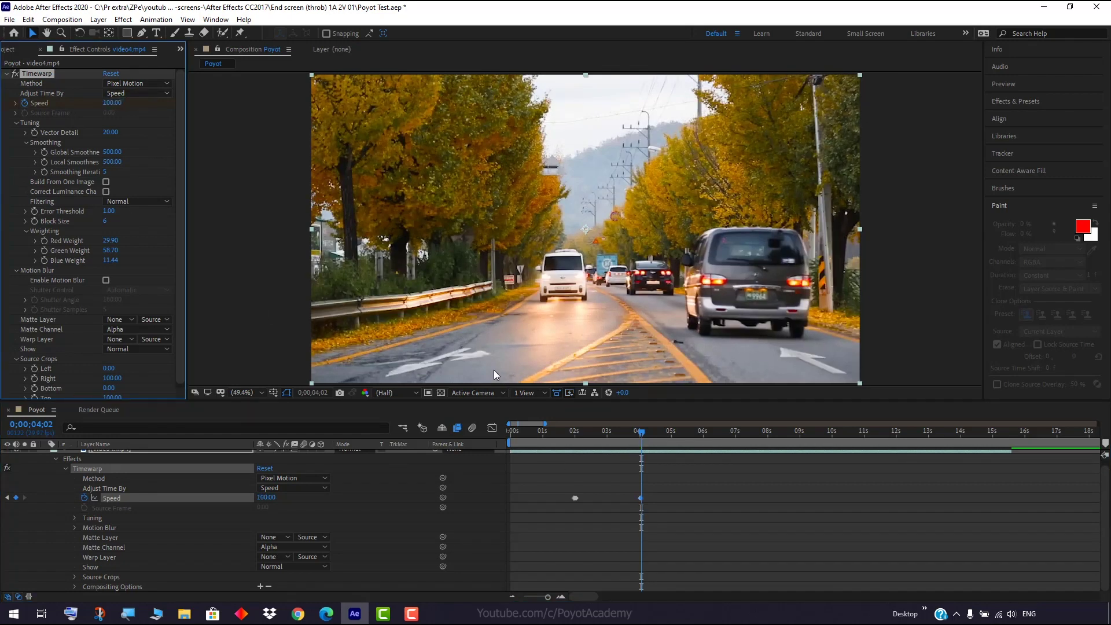
- Preview the clip from the start past the 4-second Speed keyframes
drag(639, 435, 505, 429)
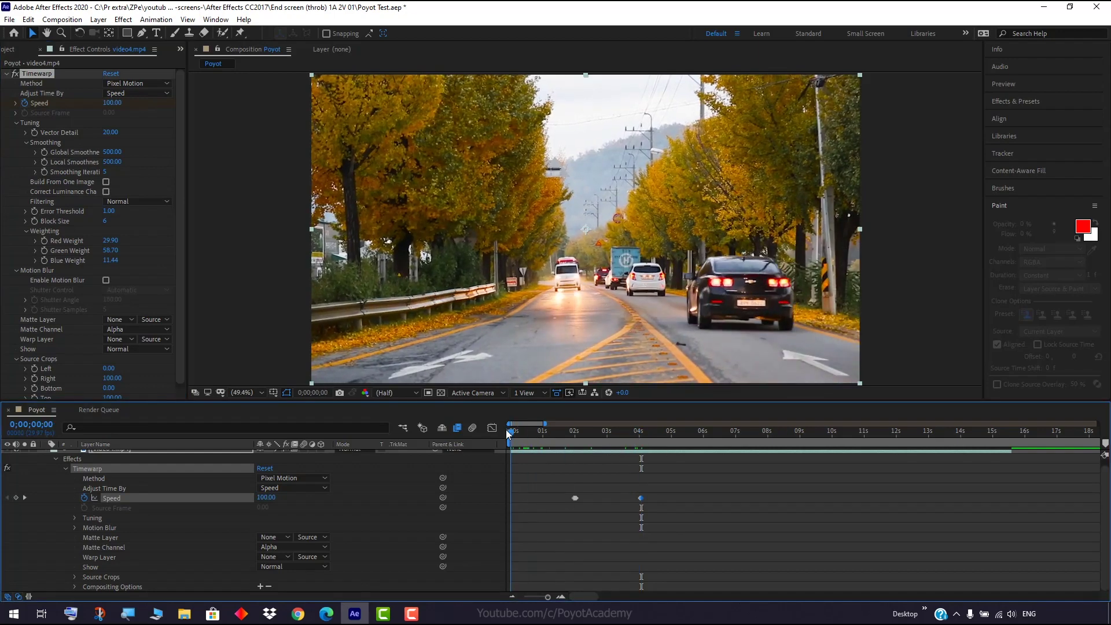
key(space)
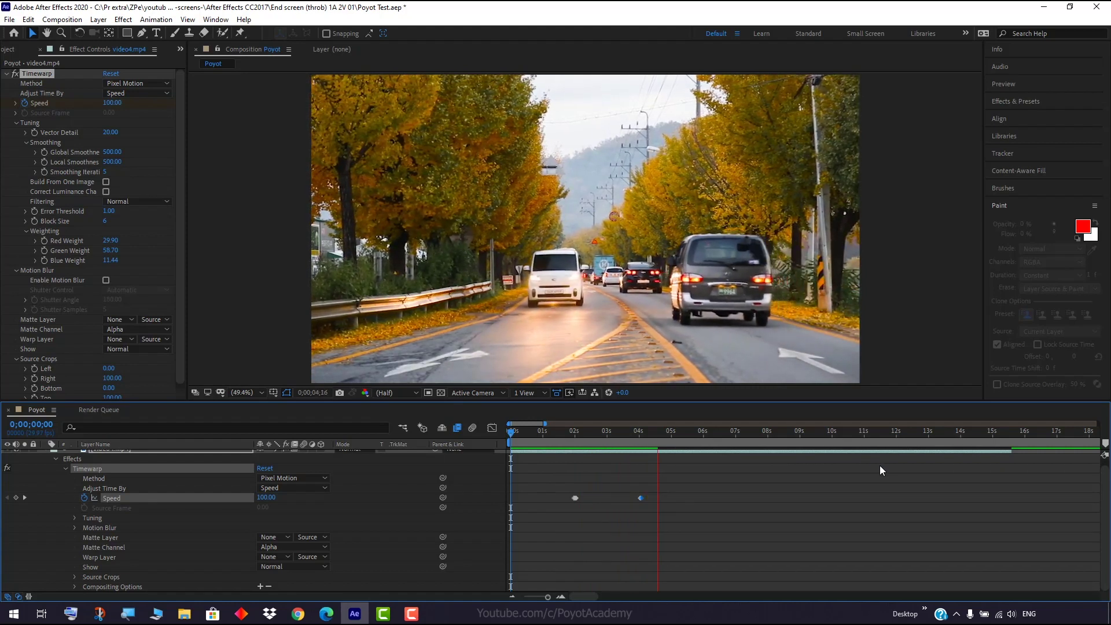
key(space)
- Replay the clip from 0;00;03;10 and from 0;00;01;04 to check the return from slow motion to normal speed
mouse_move(642, 498)
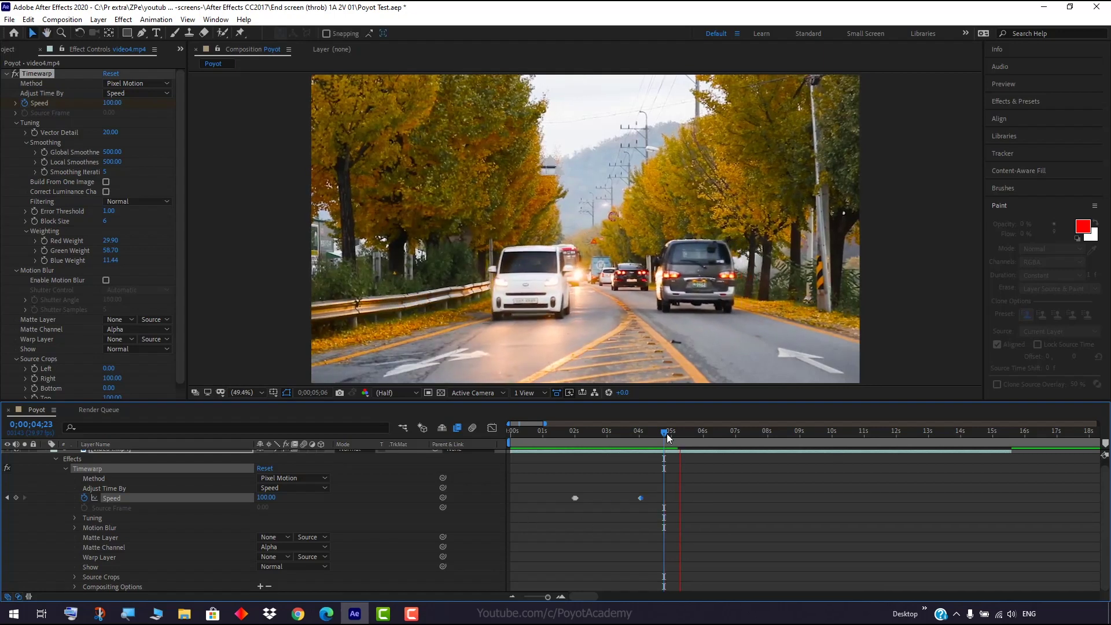
drag(666, 432, 618, 433)
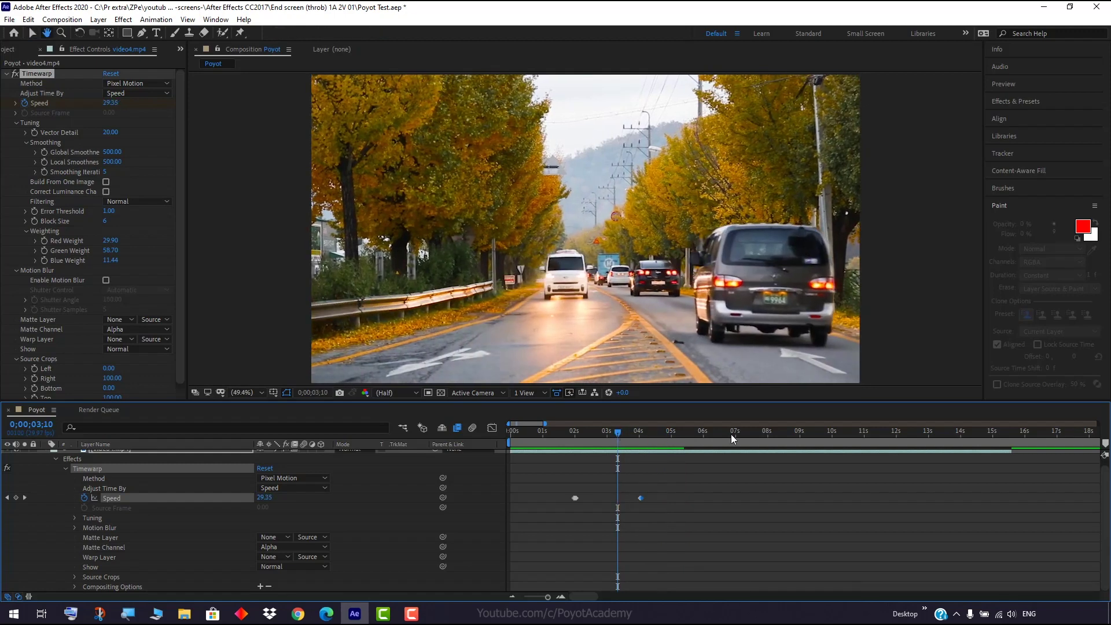
key(space)
key(space)
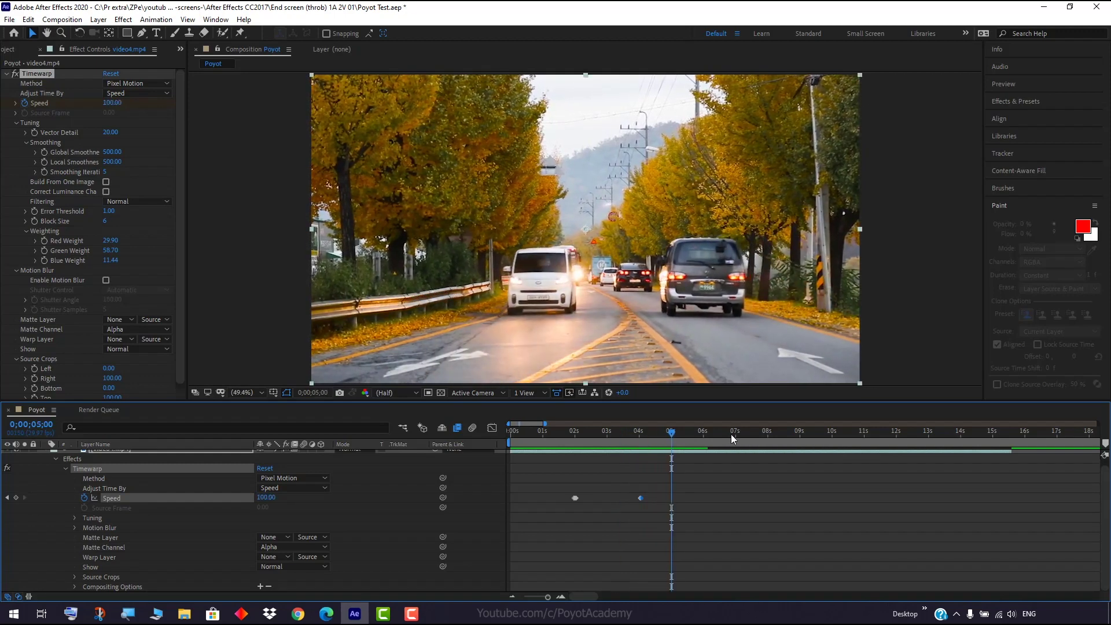
drag(670, 433, 546, 444)
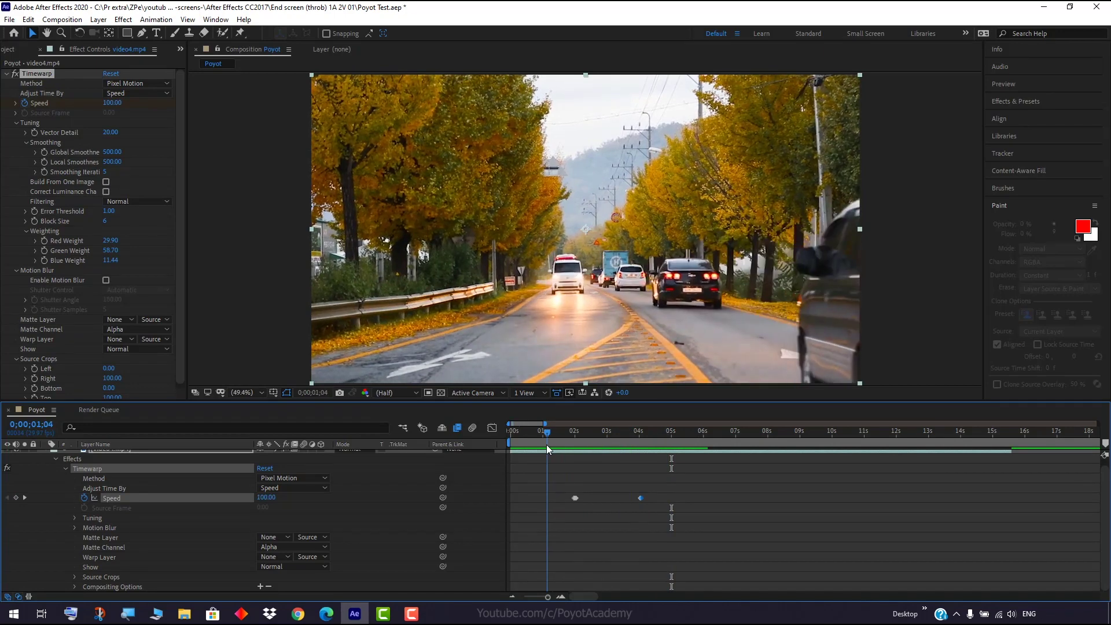
key(space)
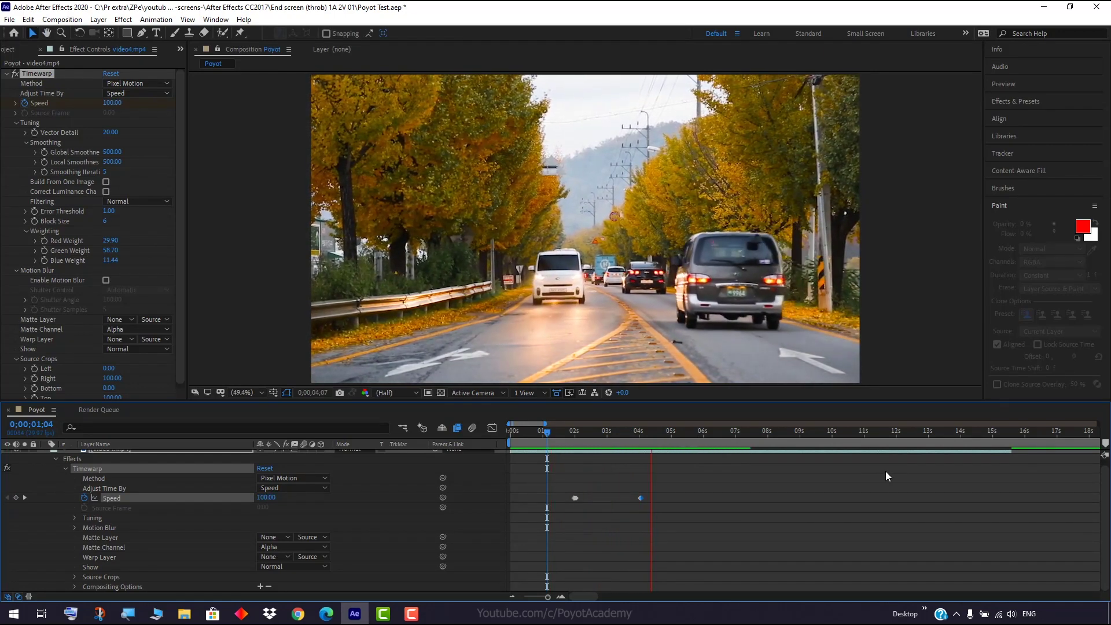
key(space)
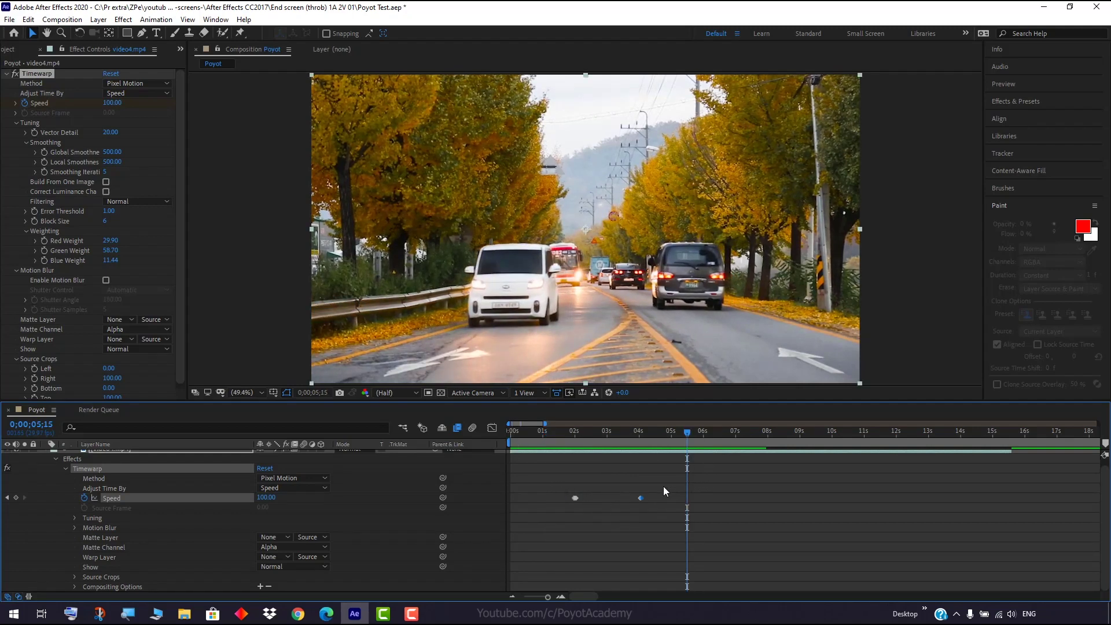
- Delete all existing Speed keyframes and add a new Speed keyframe of 100 at 0;00;01;11
drag(660, 501, 565, 495)
key(Delete)
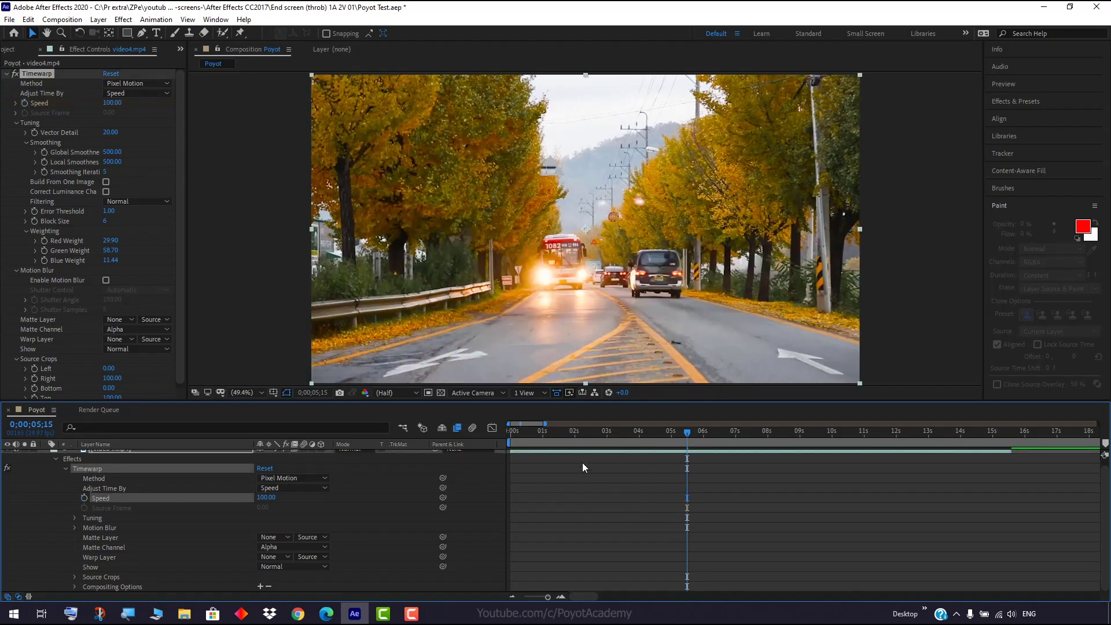
click(554, 433)
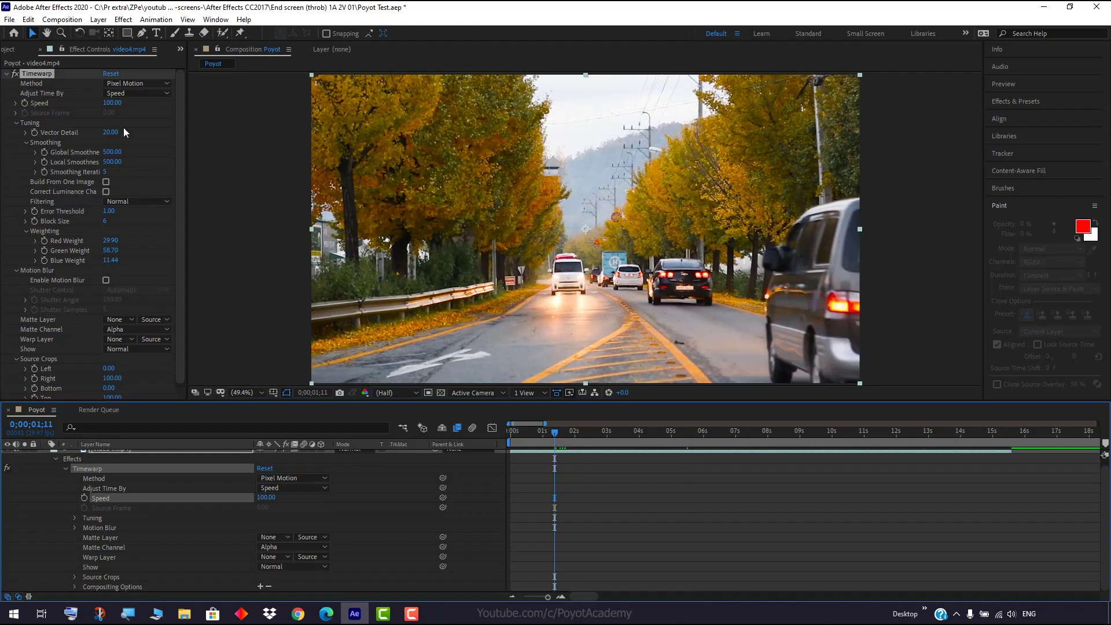
click(112, 103)
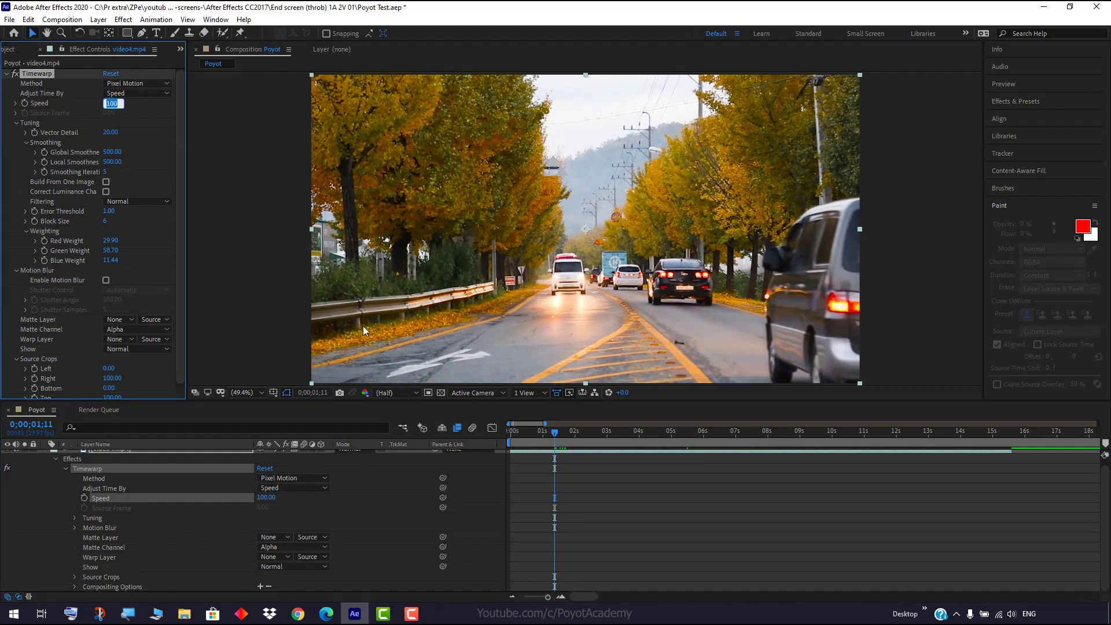
click(25, 103)
- Set Timewarp's Speed to 20 at 0;00;09;05
drag(555, 433, 806, 446)
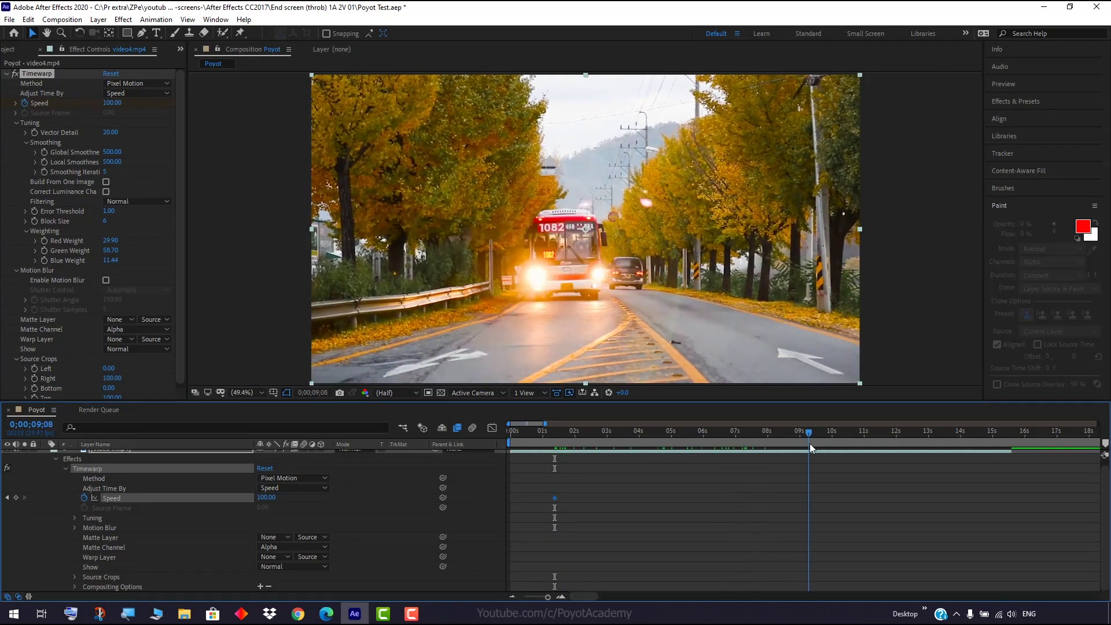
click(111, 102)
text(20)
key(Return)
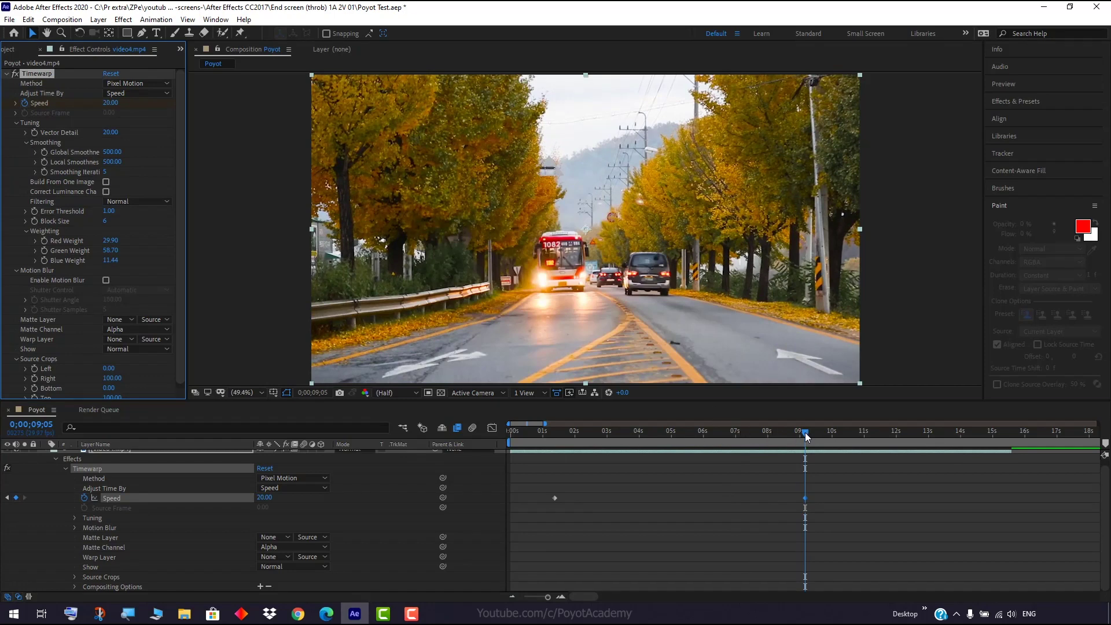
- Scrub between the two Speed keyframes to examine the interpolated values, and preview the gradual slowdown from 0;00;01;08
drag(804, 432, 558, 458)
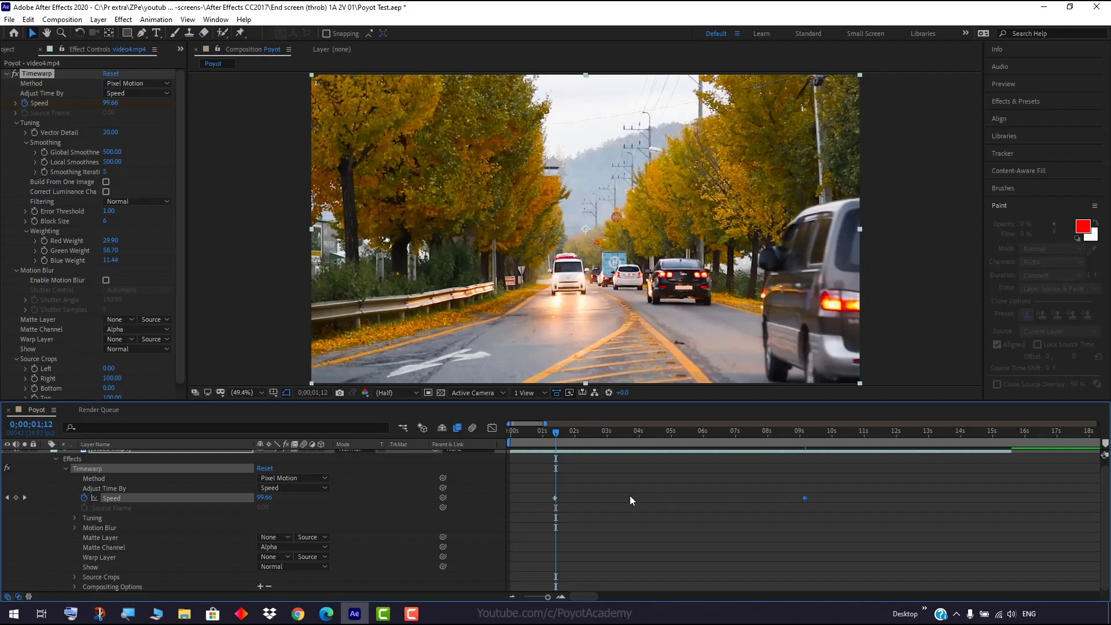
drag(554, 432, 577, 433)
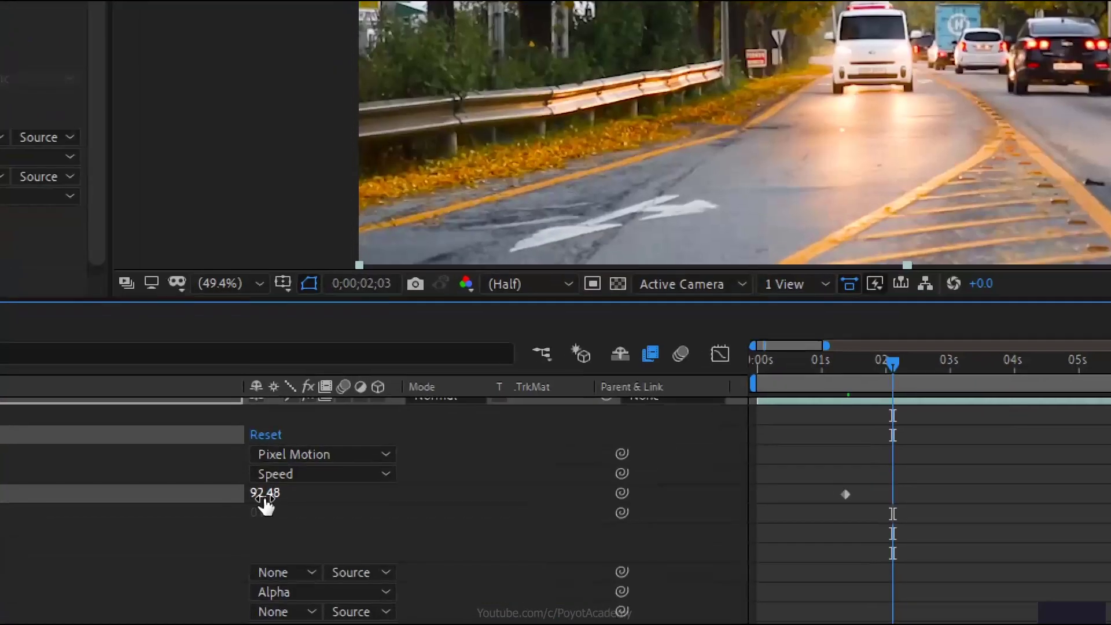
drag(882, 365, 957, 362)
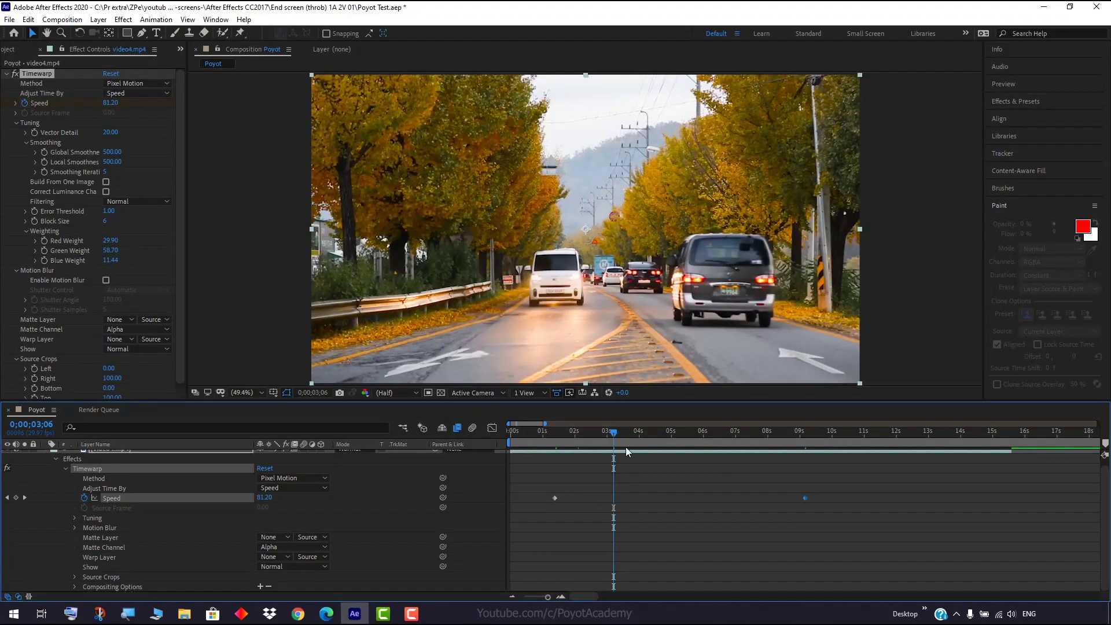
drag(613, 432, 550, 430)
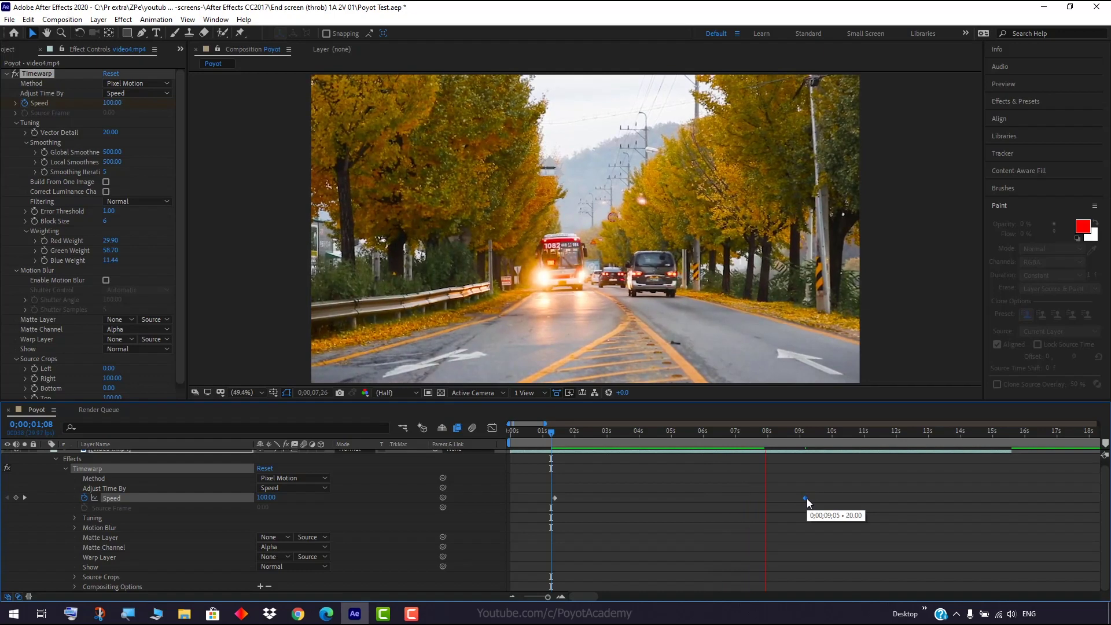
key(space)
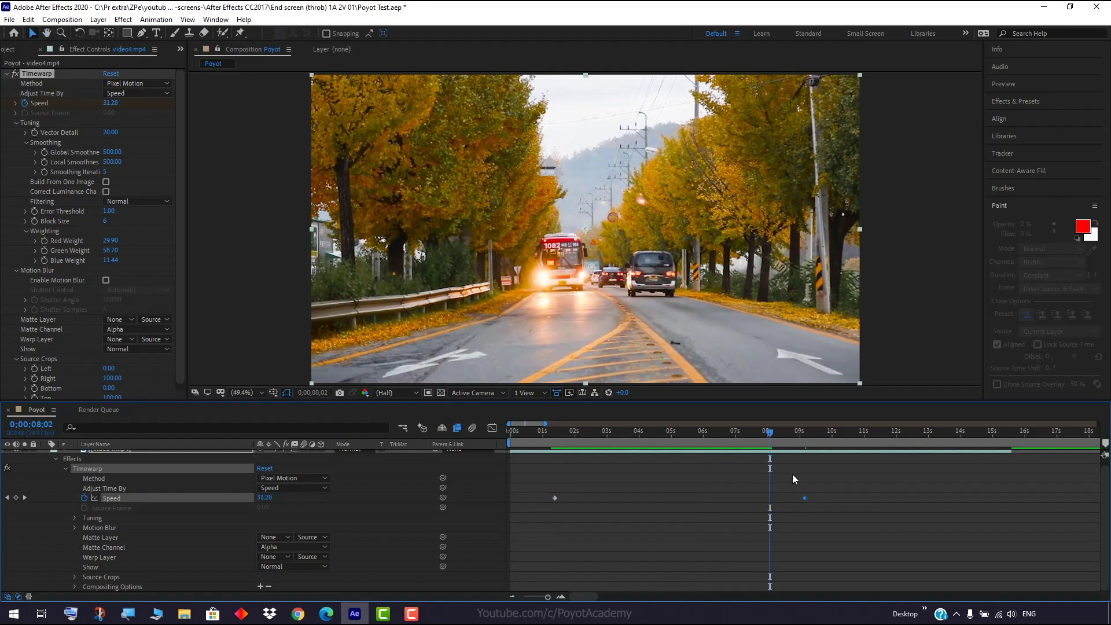
drag(768, 433, 556, 459)
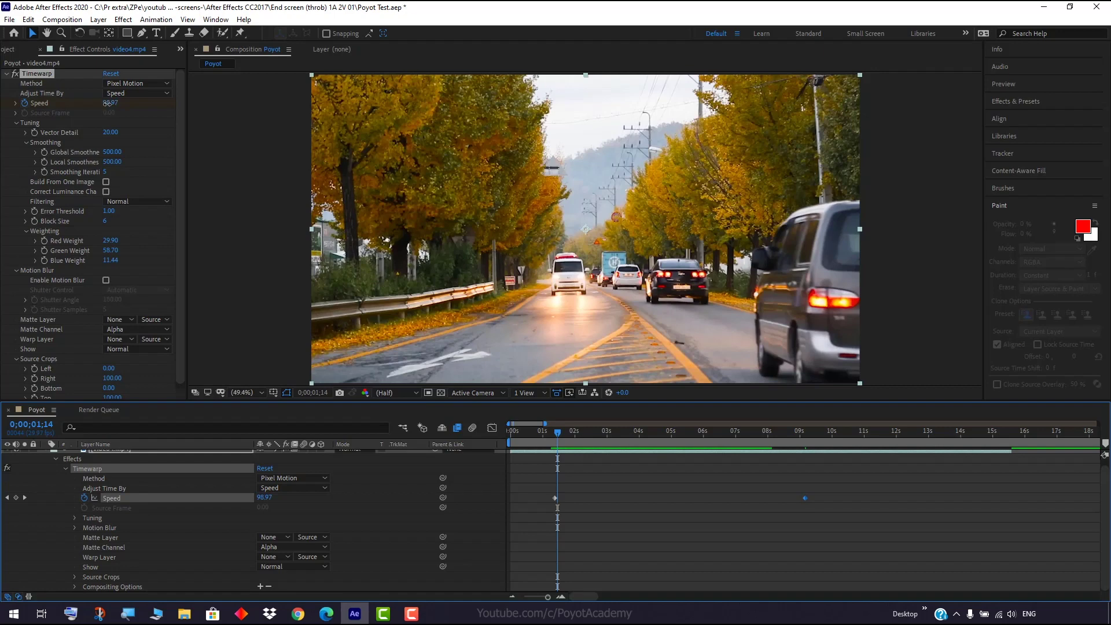
click(109, 103)
click(145, 103)
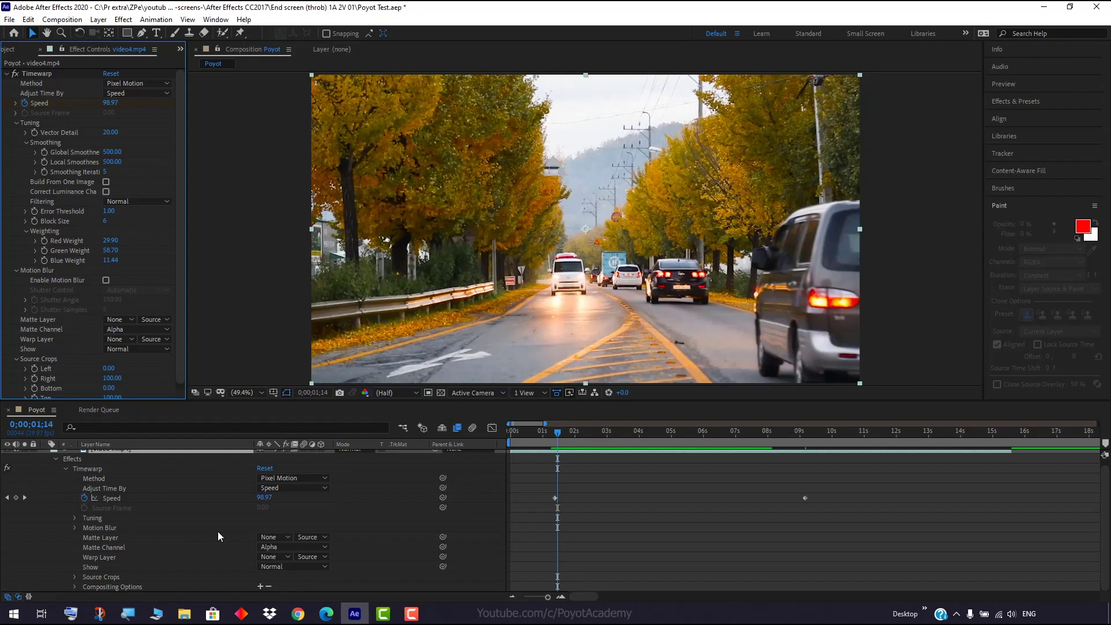
scroll(218, 531, up, 1)
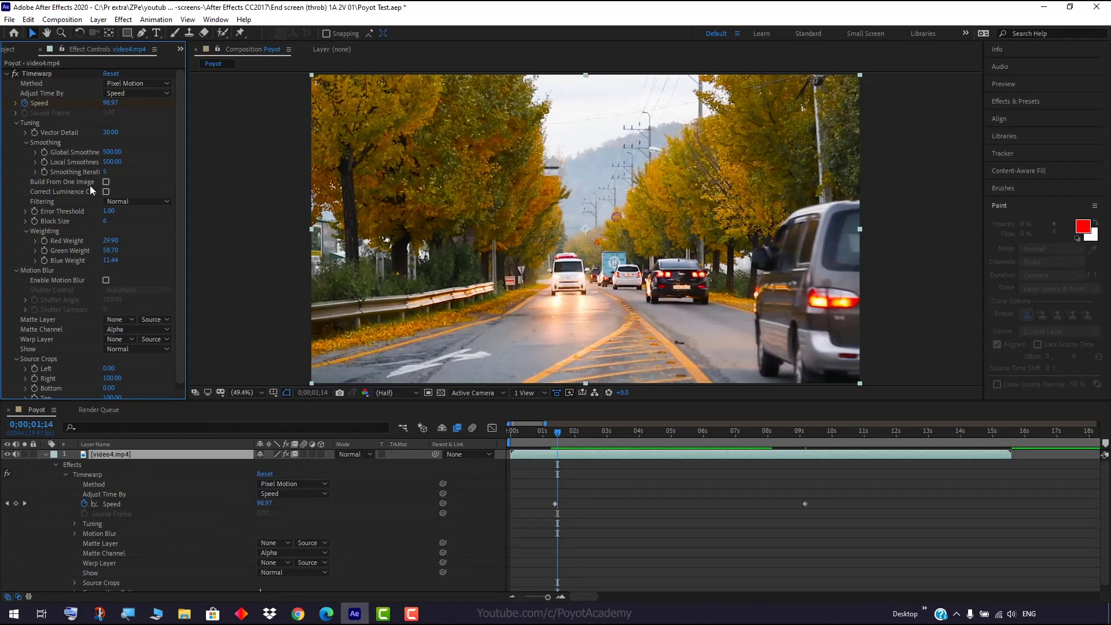